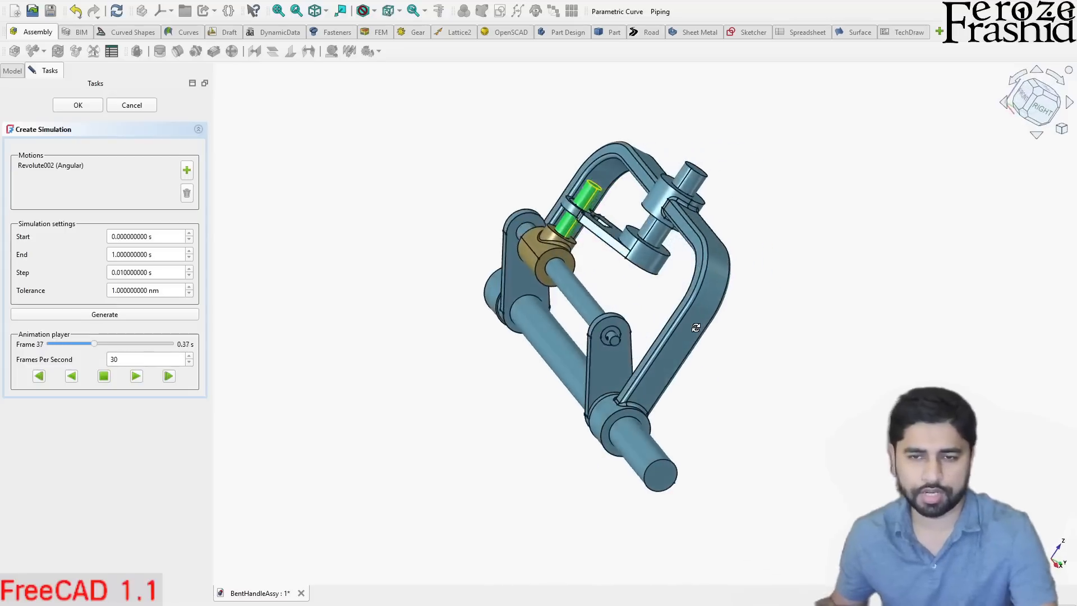
# - Check the installed program's version information and close the information window
pyautogui.click(193, 1)
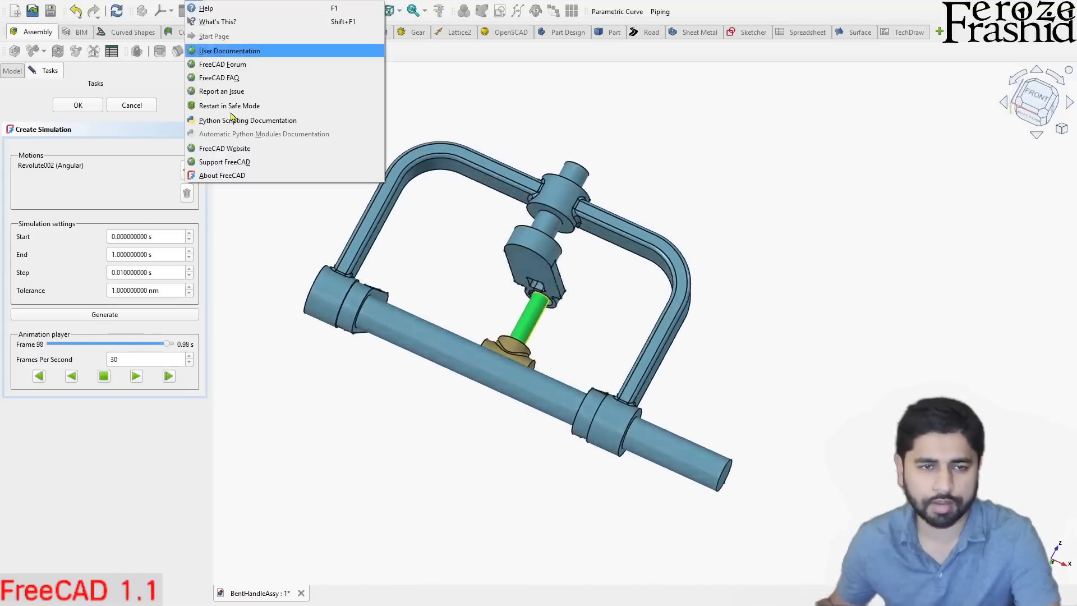
pyautogui.click(225, 162)
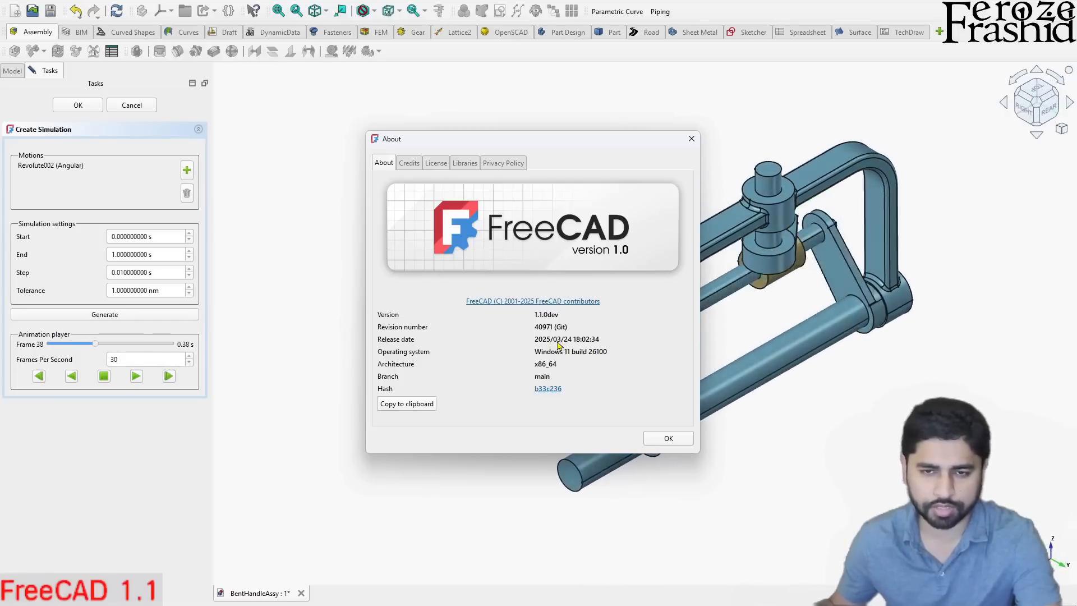
pyautogui.click(666, 442)
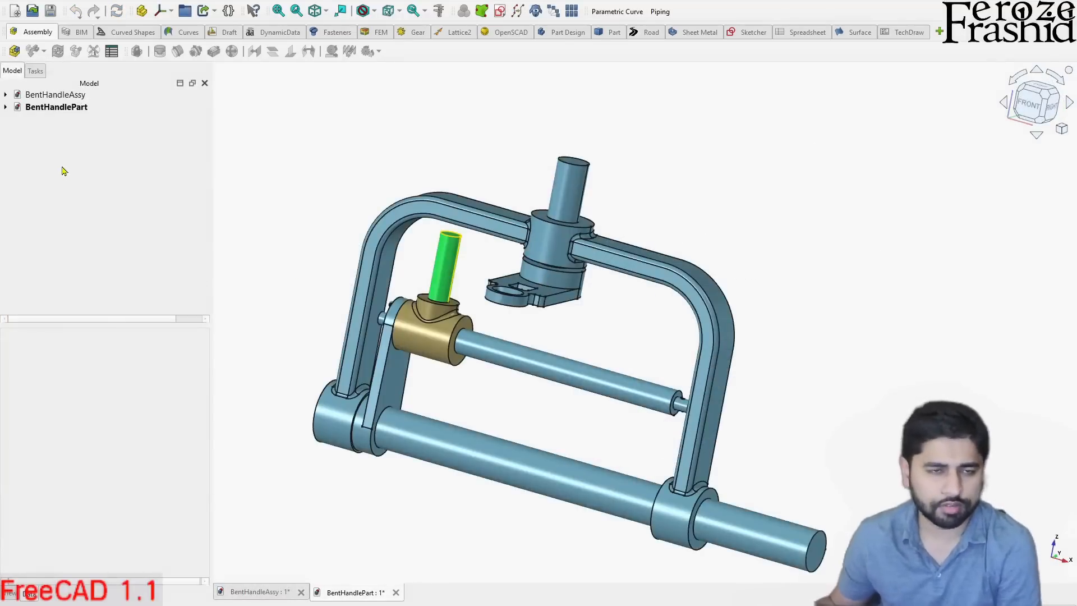
# - Create a new document saved as AnimatedHandle and view the BentHandlePart model for reference
pyautogui.click(15, 11)
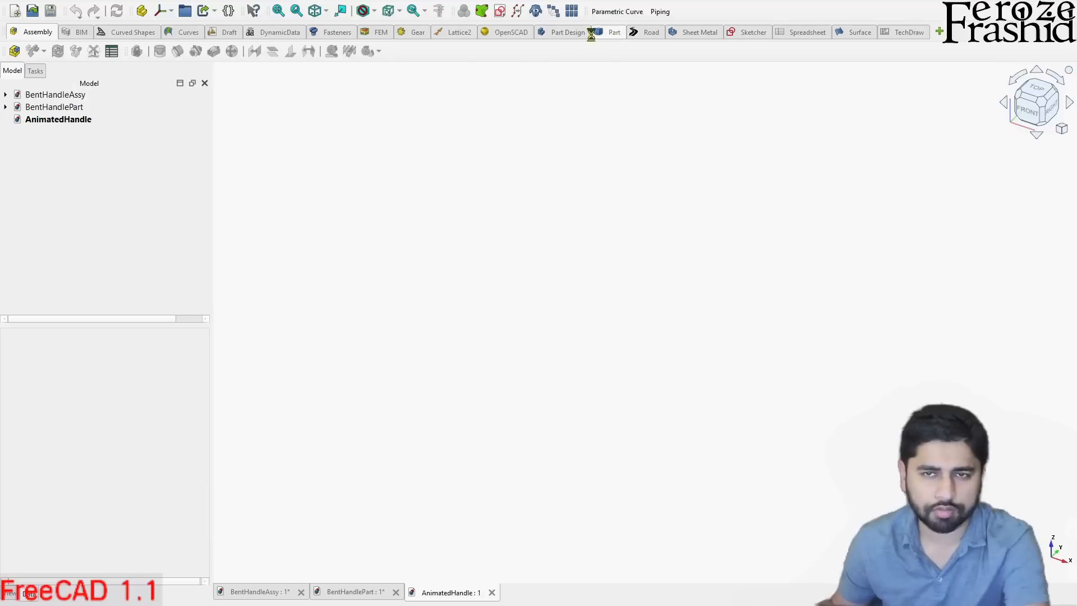
pyautogui.doubleClick(68, 107)
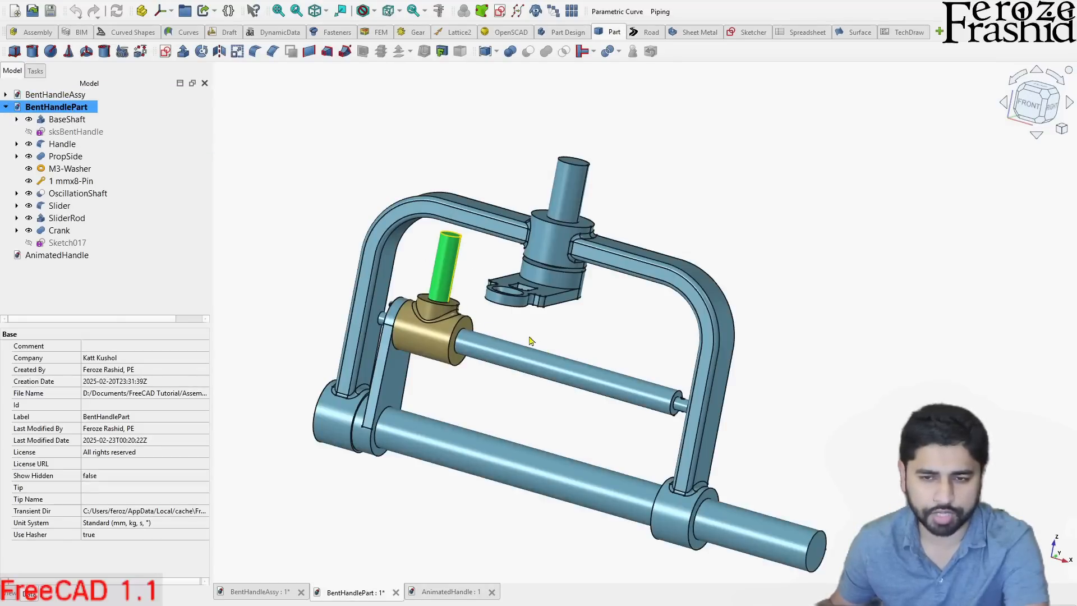
pyautogui.moveTo(526, 325); pyautogui.dragTo(337, 393, button='middle')
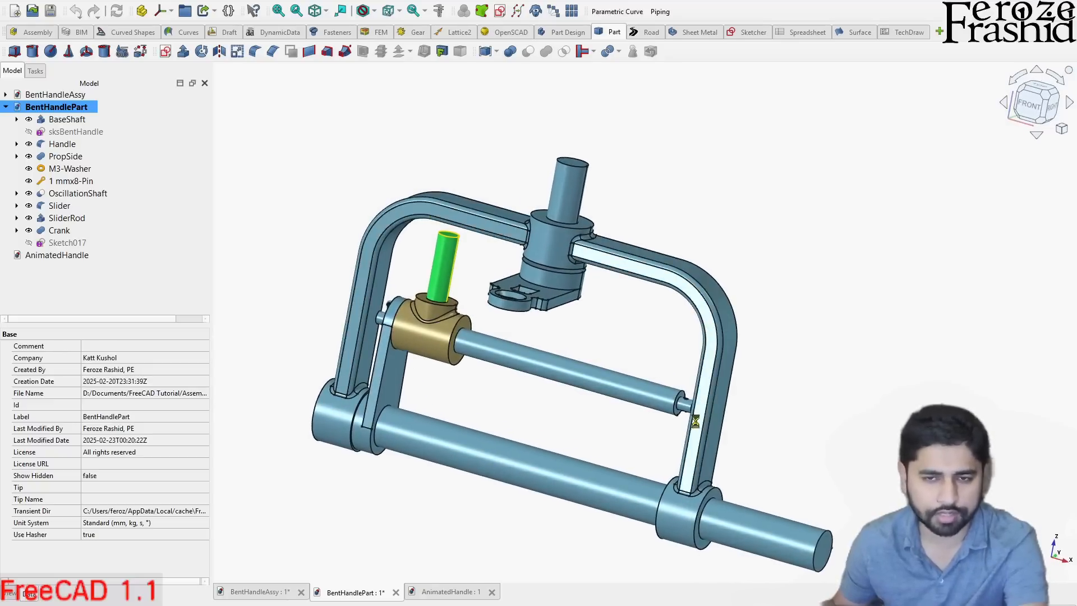
# - Start a new sketch on the XY plane in the AnimatedHandle document
pyautogui.doubleClick(58, 255)
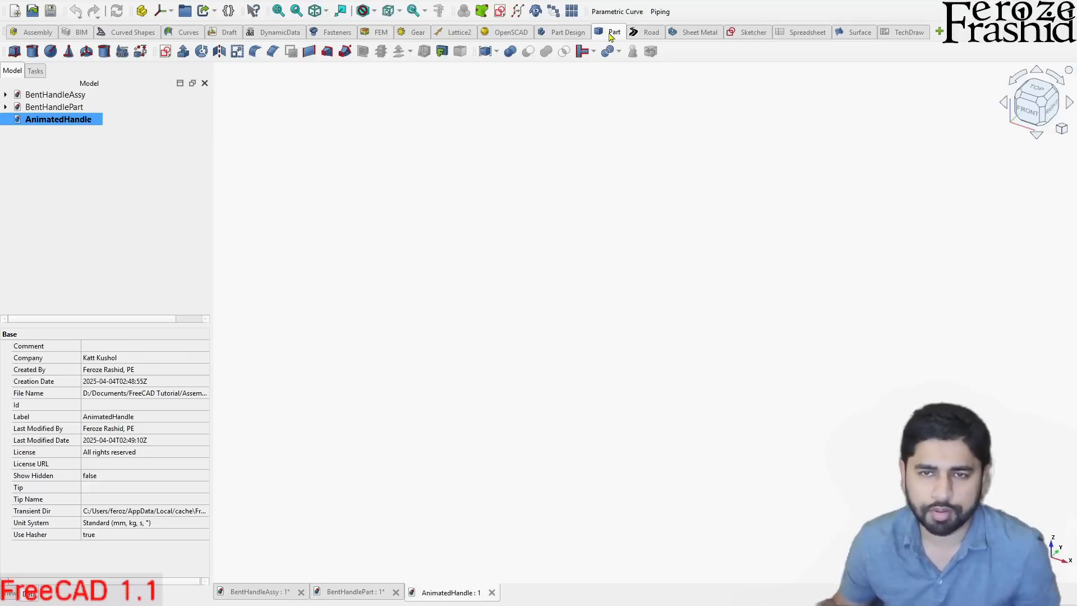
pyautogui.click(165, 52)
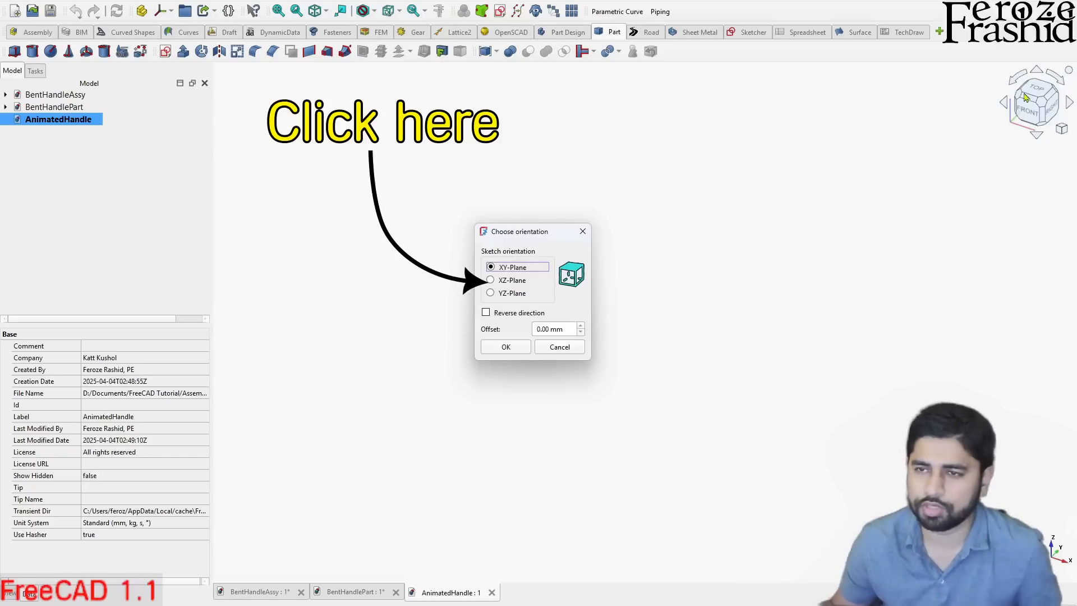
pyautogui.click(495, 353)
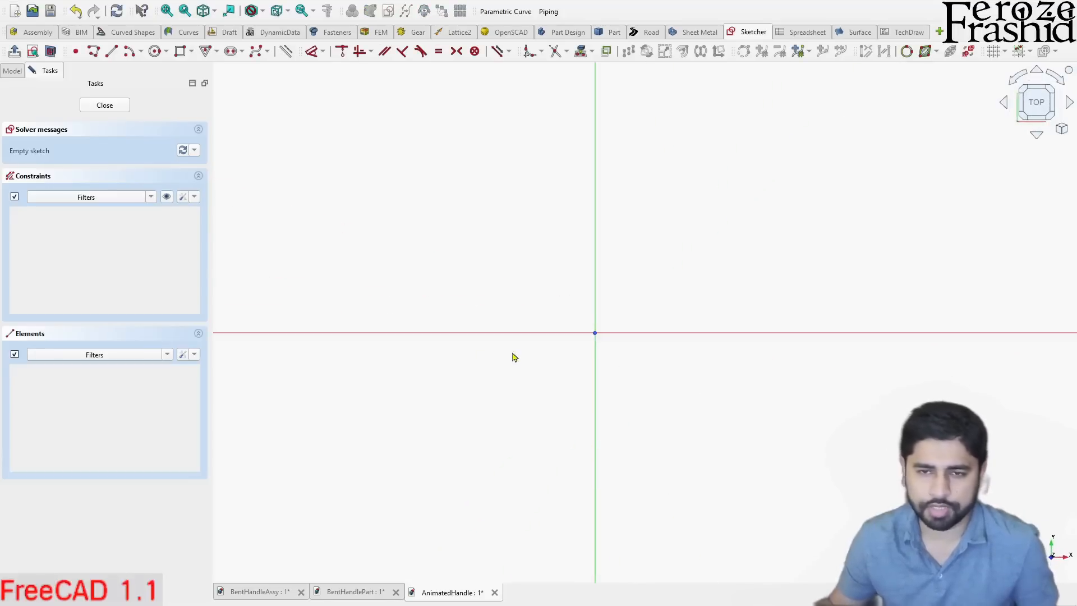
# - Sketch a rectangle about 105 mm wide and 55 mm high with its base on the horizontal axis, and delete its bottom line
pyautogui.click(180, 51)
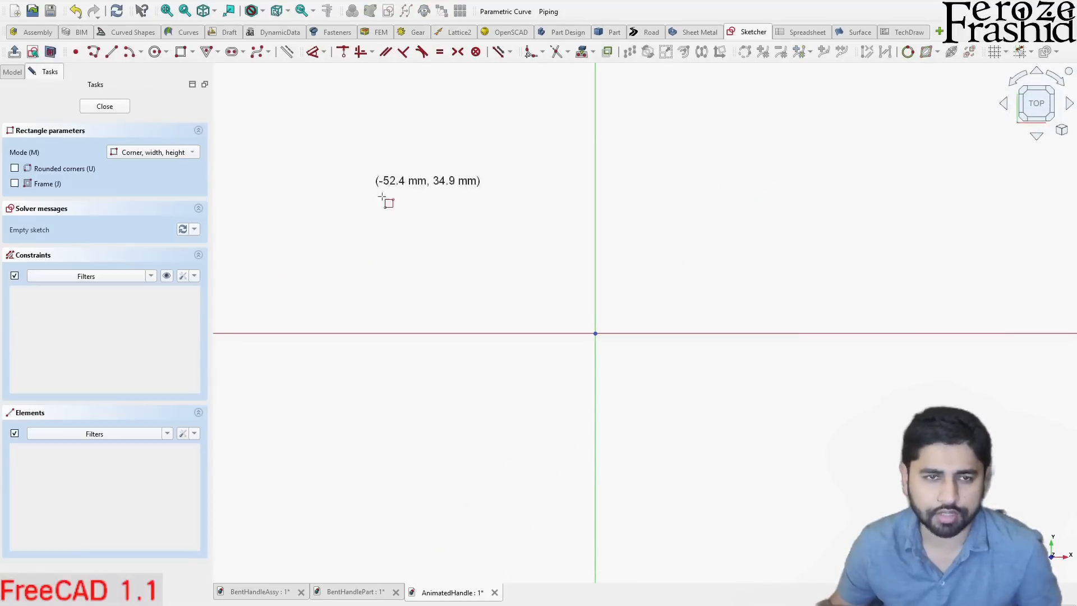
pyautogui.click(402, 333)
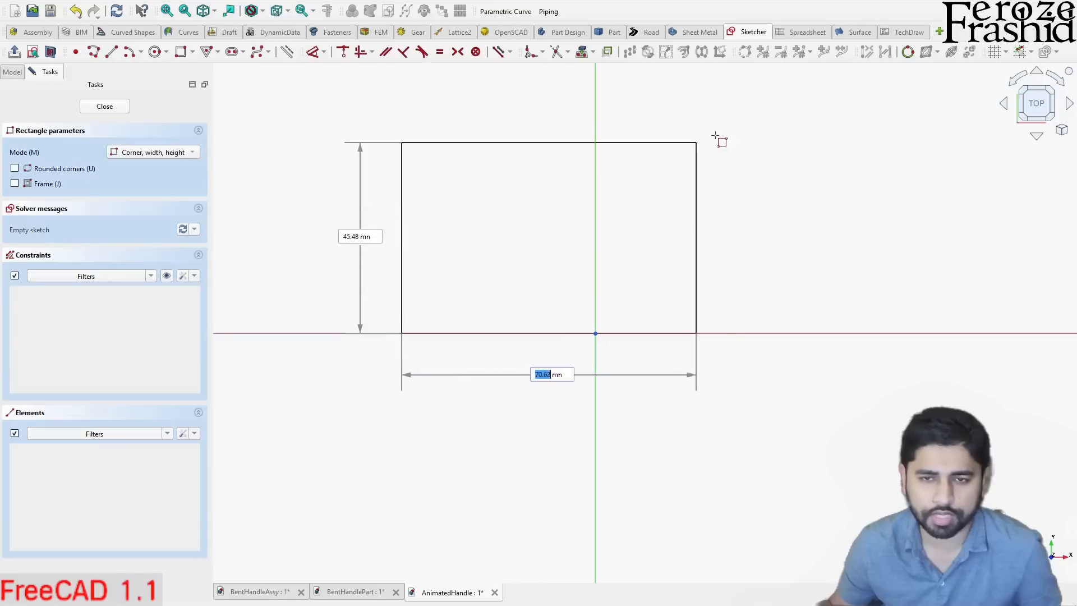
pyautogui.click(853, 94)
pyautogui.press('Escape')
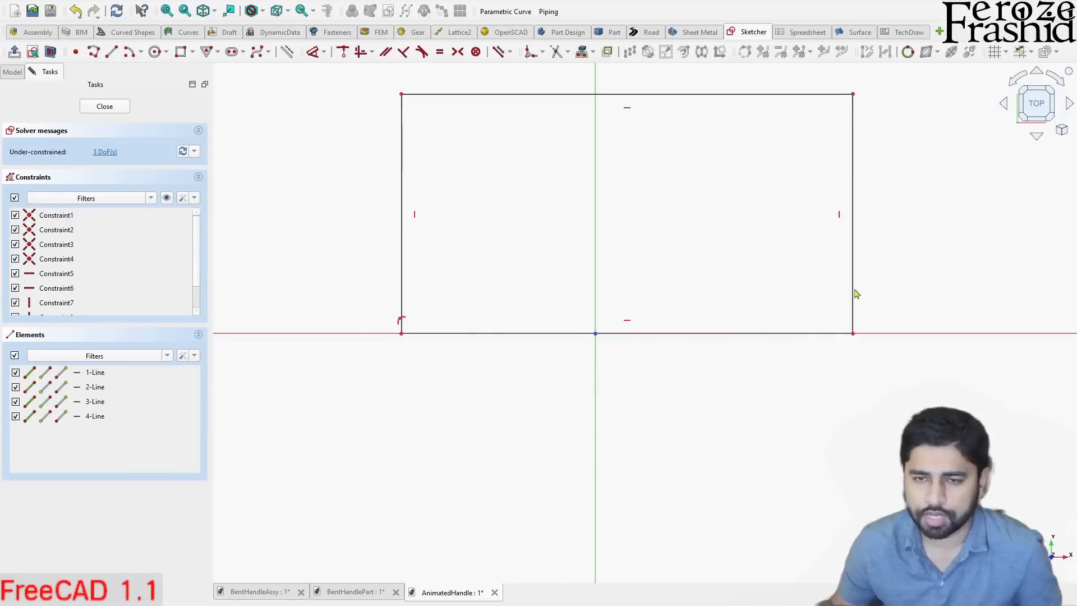
pyautogui.click(793, 335)
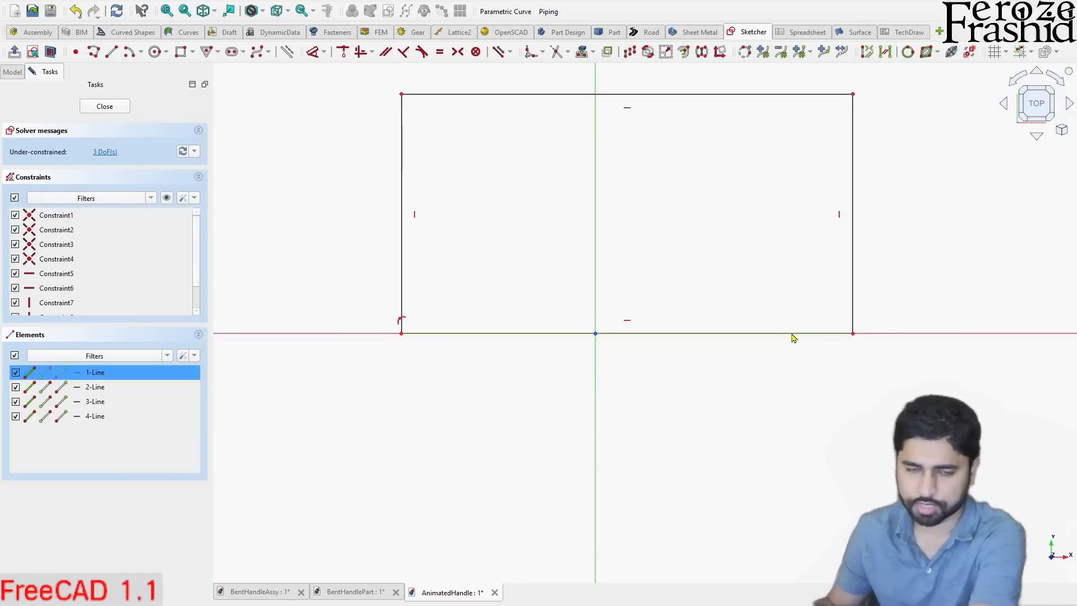
pyautogui.press('Delete')
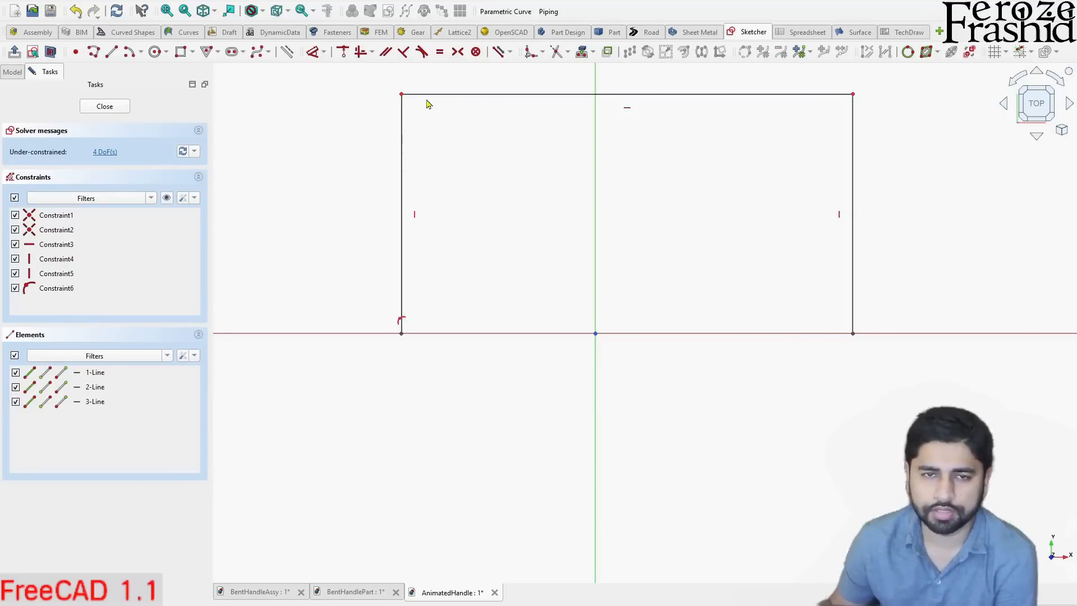
# - Fillet both upper corners of the open rectangle, preserving the corner points
pyautogui.click(527, 54)
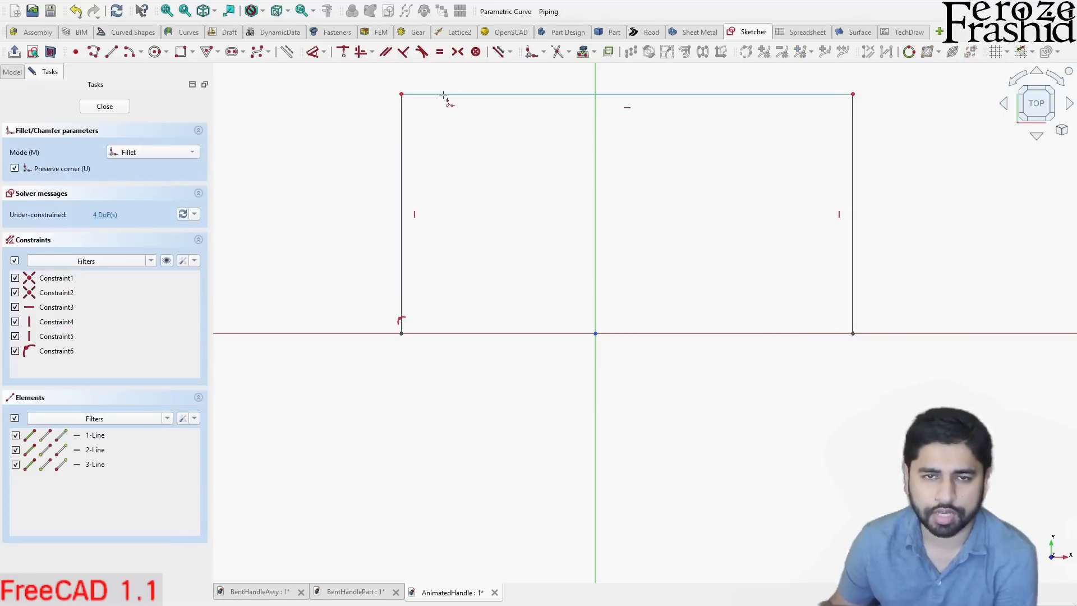
pyautogui.click(403, 132)
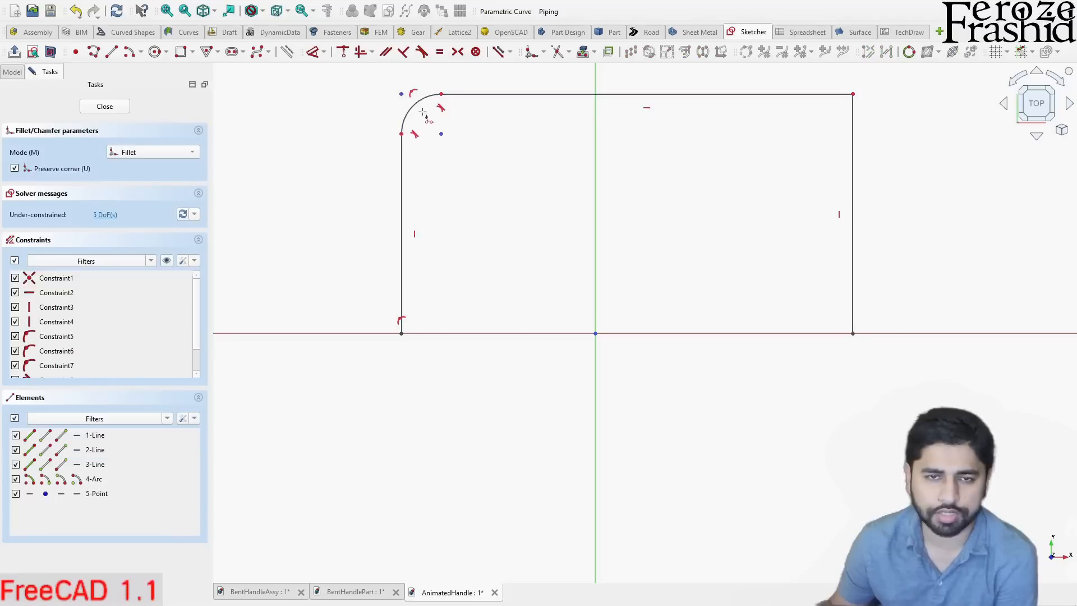
pyautogui.click(808, 96)
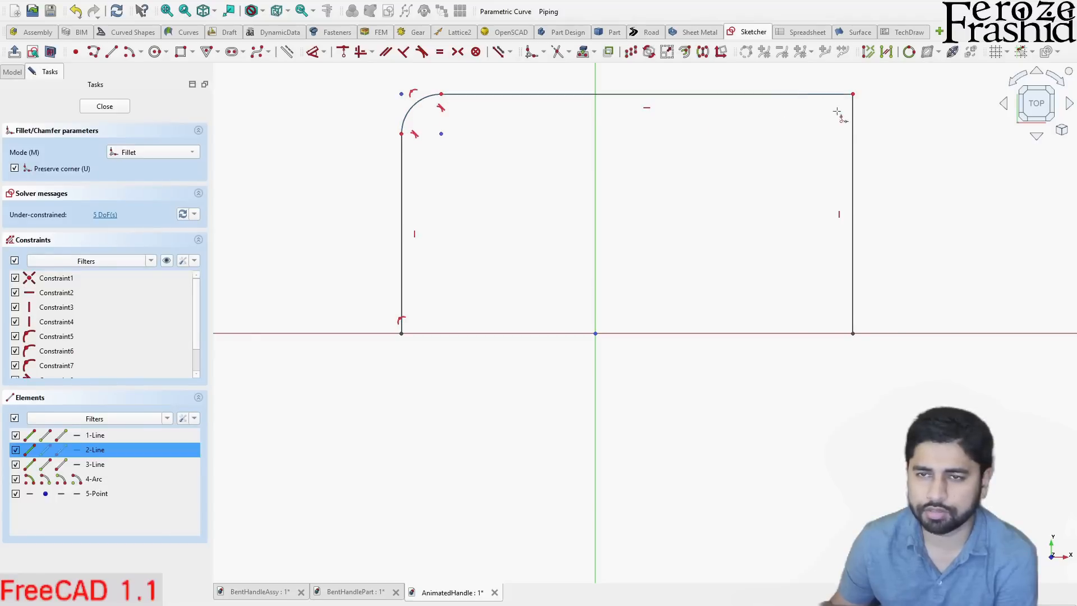
pyautogui.click(853, 131)
pyautogui.press('Escape')
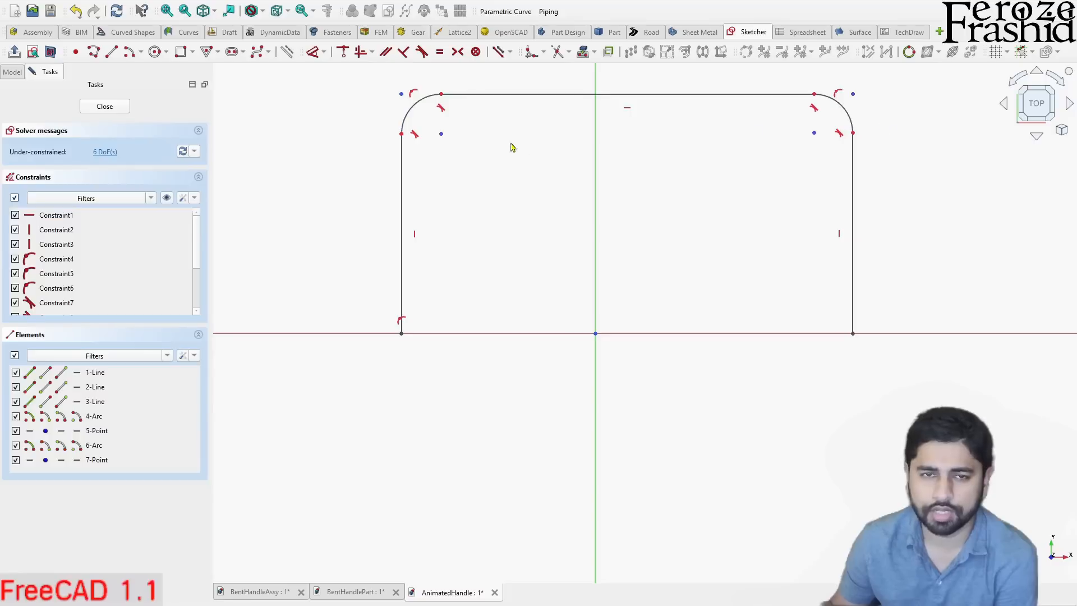
# - Review the sketch's constraints and test the profile's freedom by moving its lower-left endpoint slightly outward
pyautogui.scroll(-2, 275, 264)
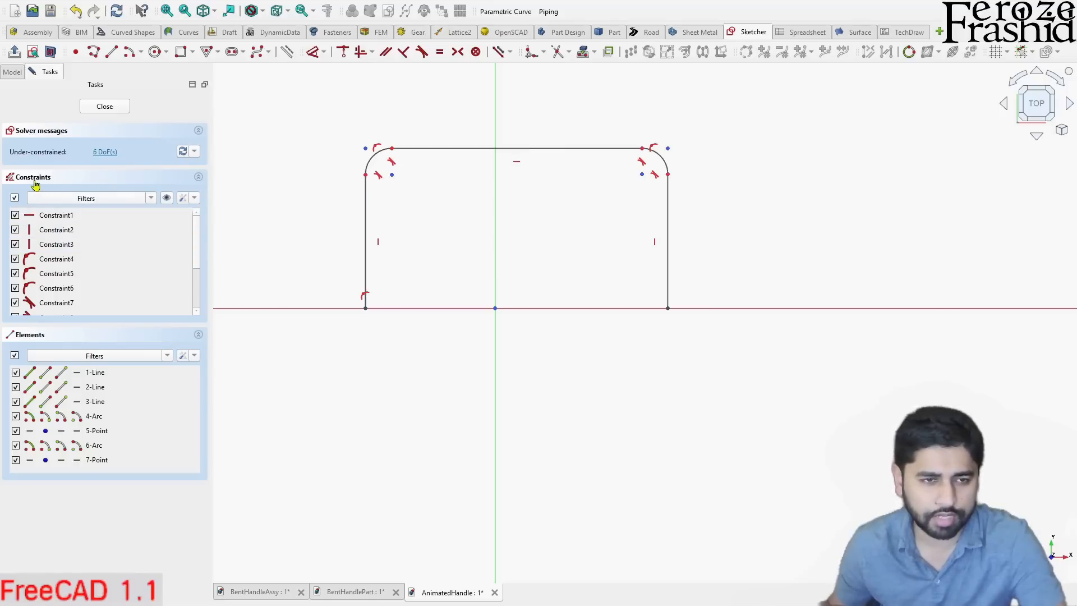
pyautogui.scroll(-2, 91, 261)
pyautogui.scroll(2, 103, 290)
pyautogui.scroll(1, 102, 247)
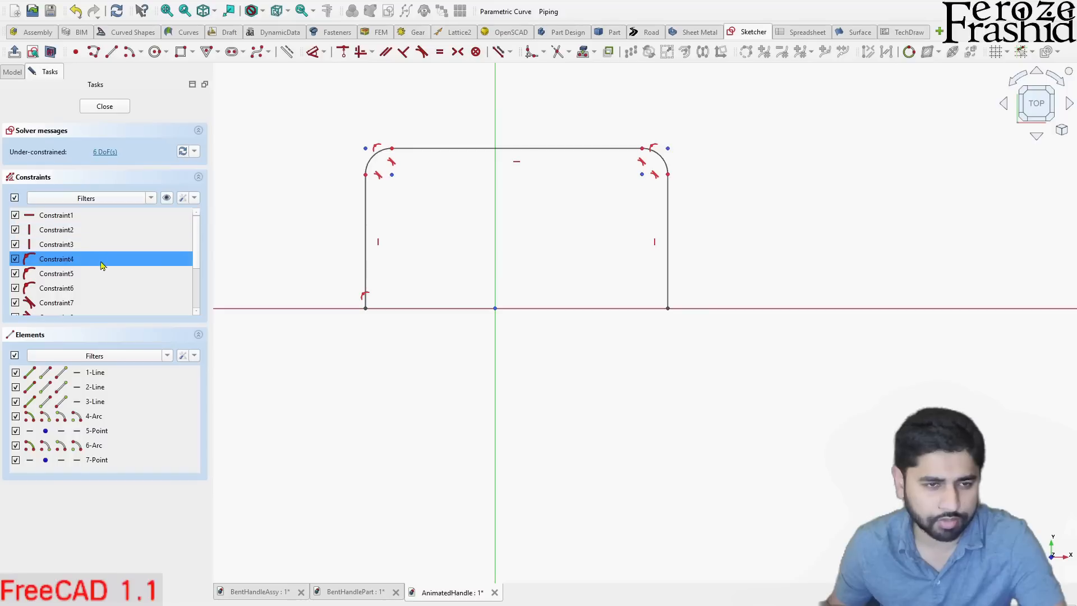
pyautogui.scroll(-4, 103, 264)
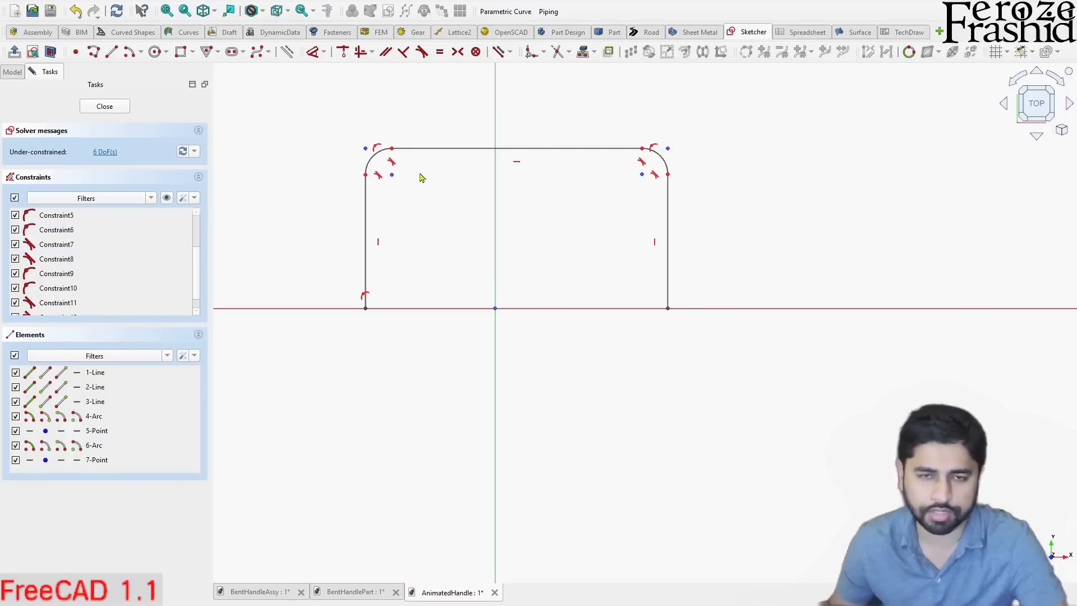
pyautogui.moveTo(365, 309); pyautogui.dragTo(346, 313)
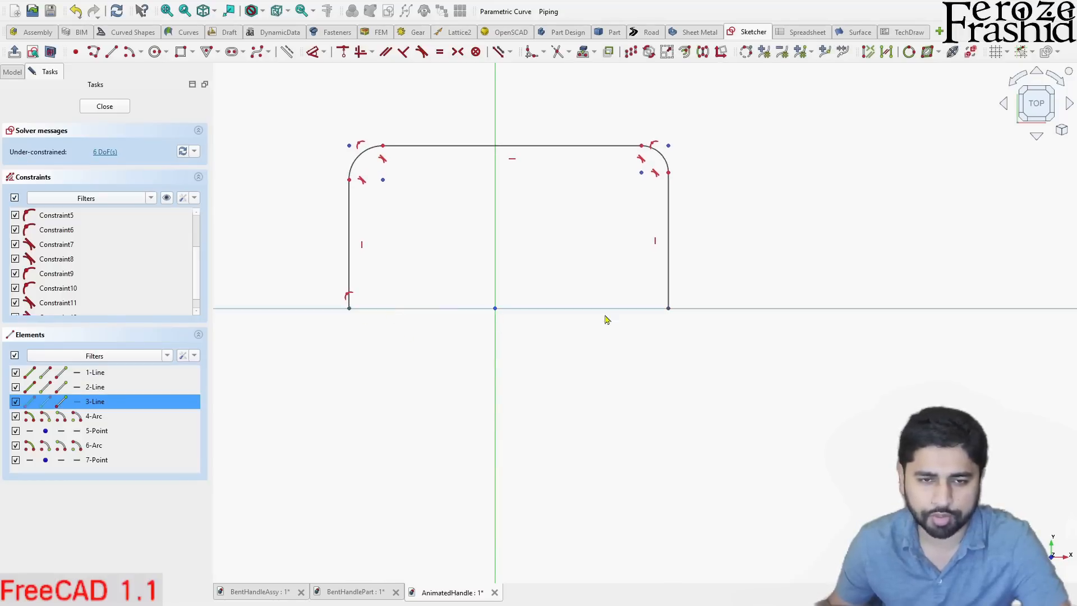
# - Constrain the profile's two lower endpoints symmetric about the origin and test the symmetry by moving the left endpoint
pyautogui.click(671, 312)
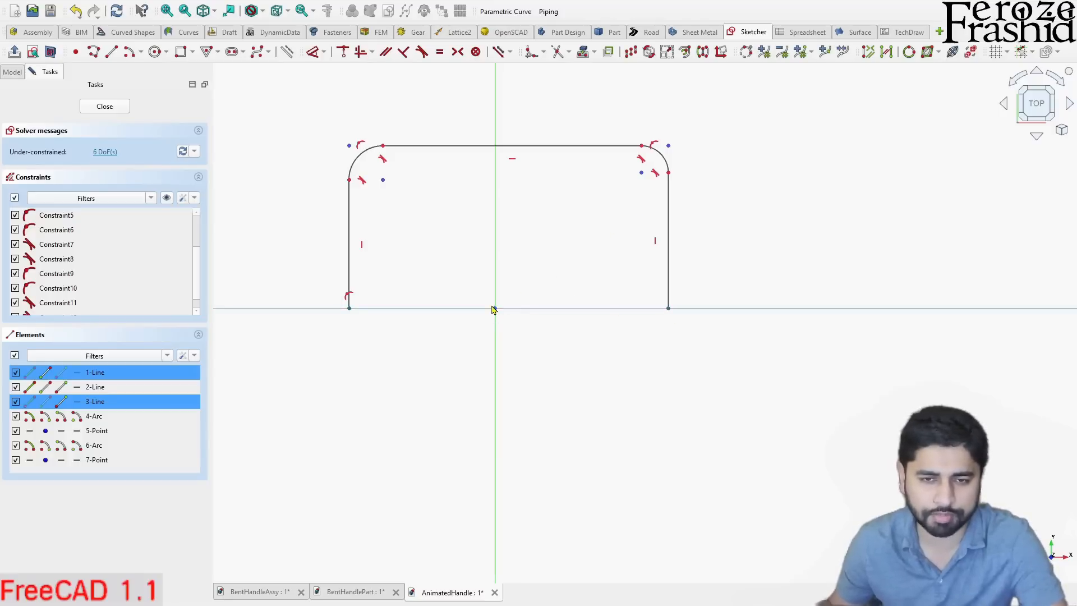
pyautogui.click(408, 379)
pyautogui.click(349, 309)
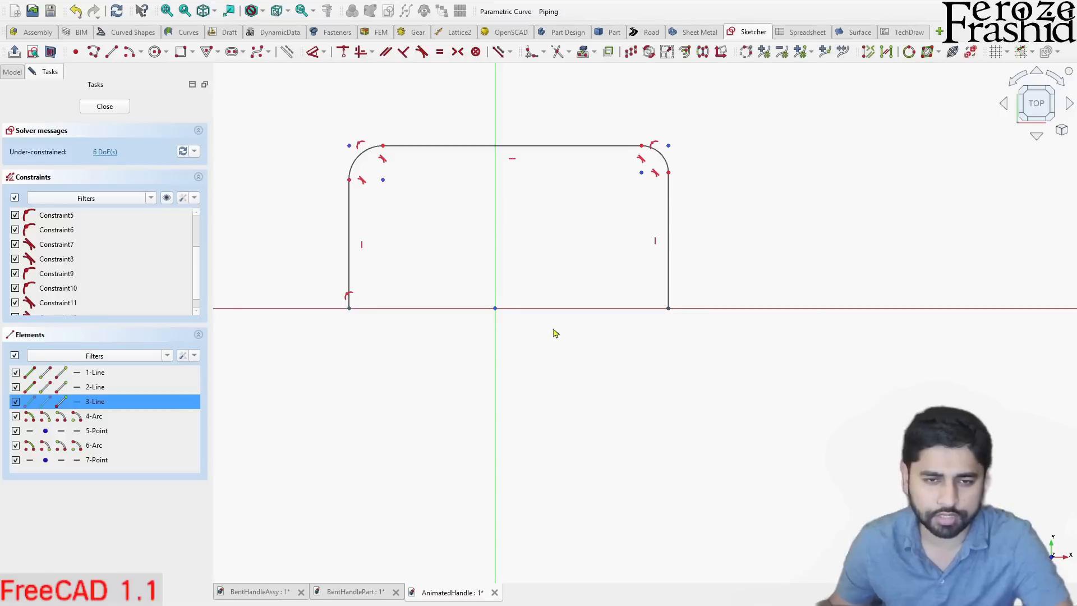
pyautogui.click(667, 313)
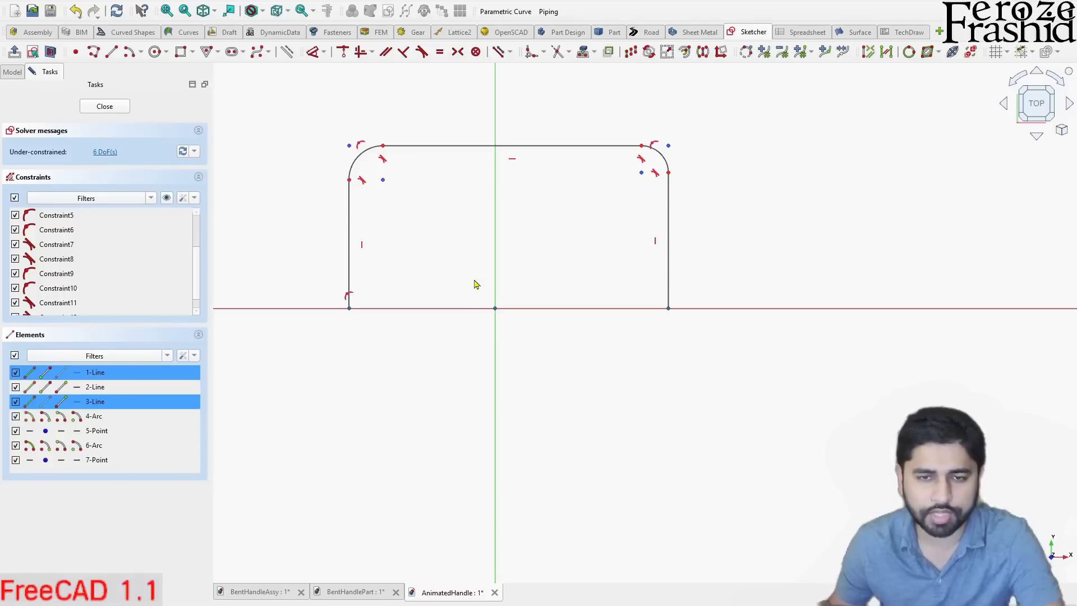
pyautogui.click(459, 61)
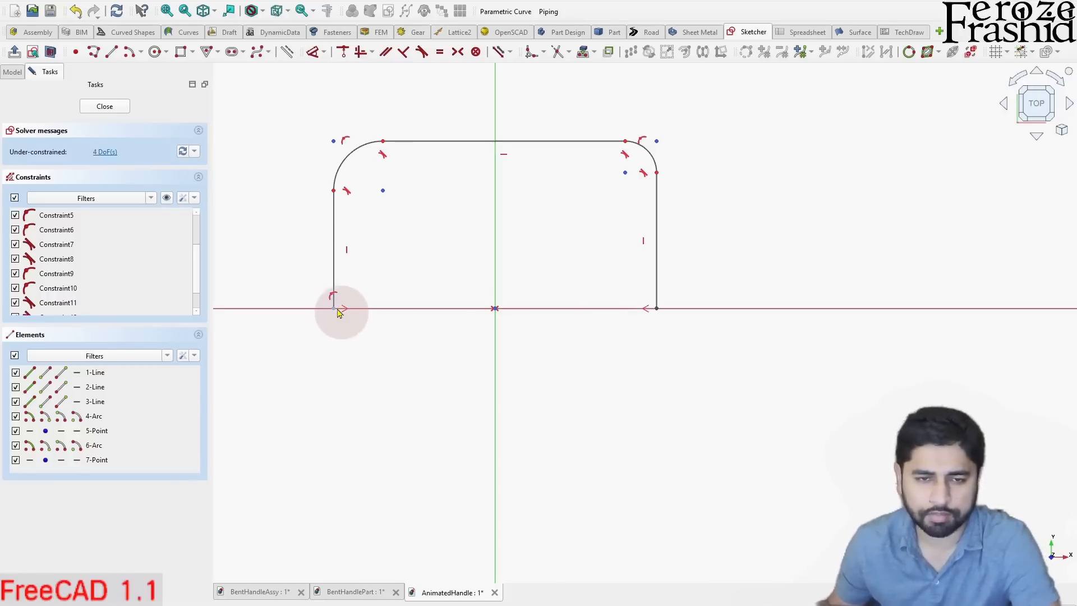
pyautogui.moveTo(335, 313); pyautogui.dragTo(340, 309)
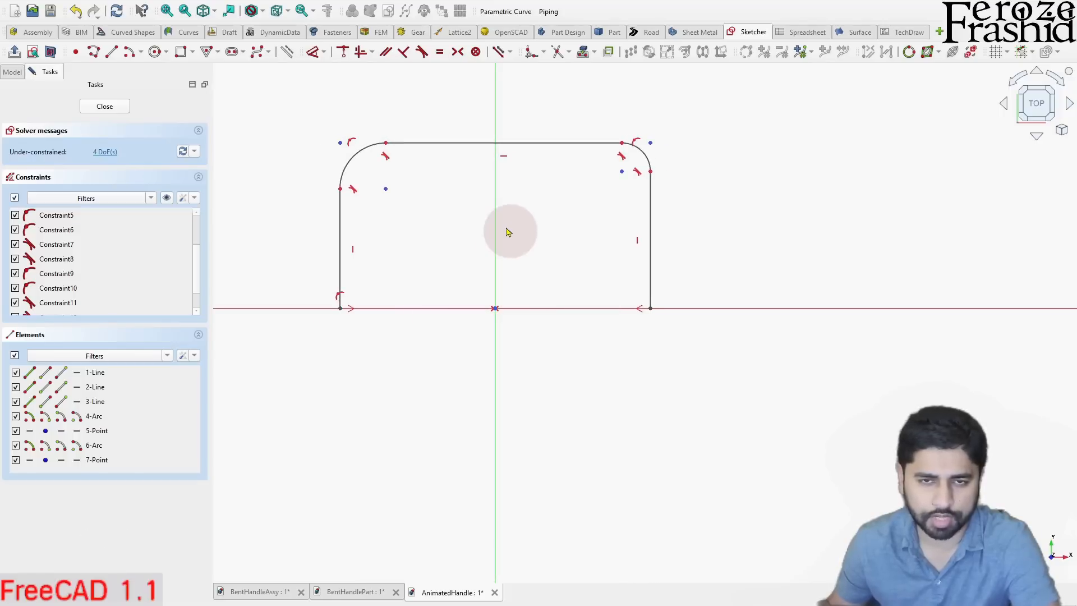
# - Apply an equality constraint to the two corner fillet arcs
pyautogui.click(357, 172)
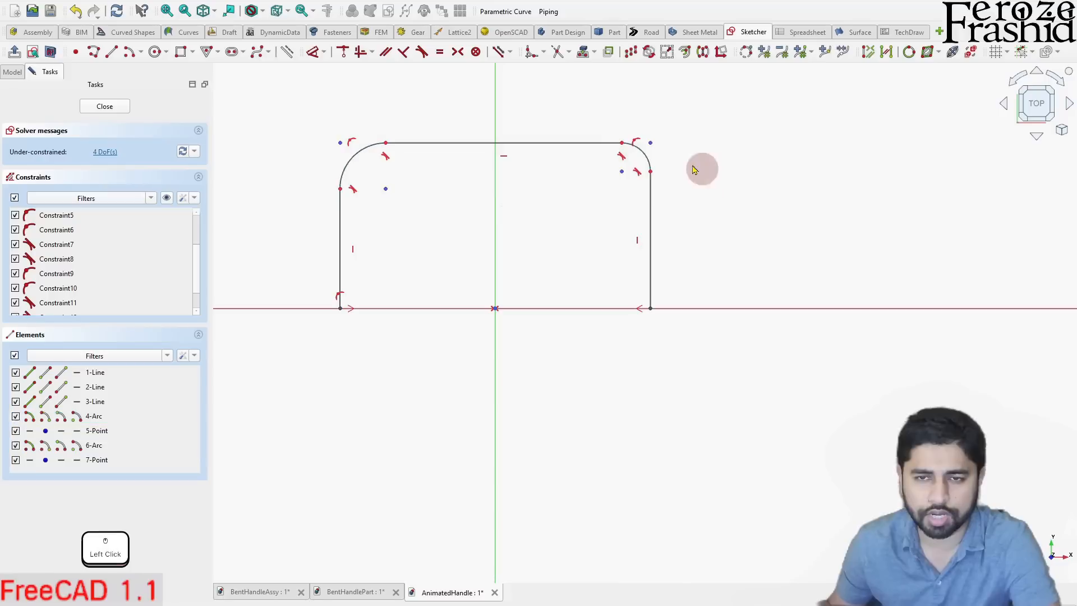
pyautogui.click(362, 159)
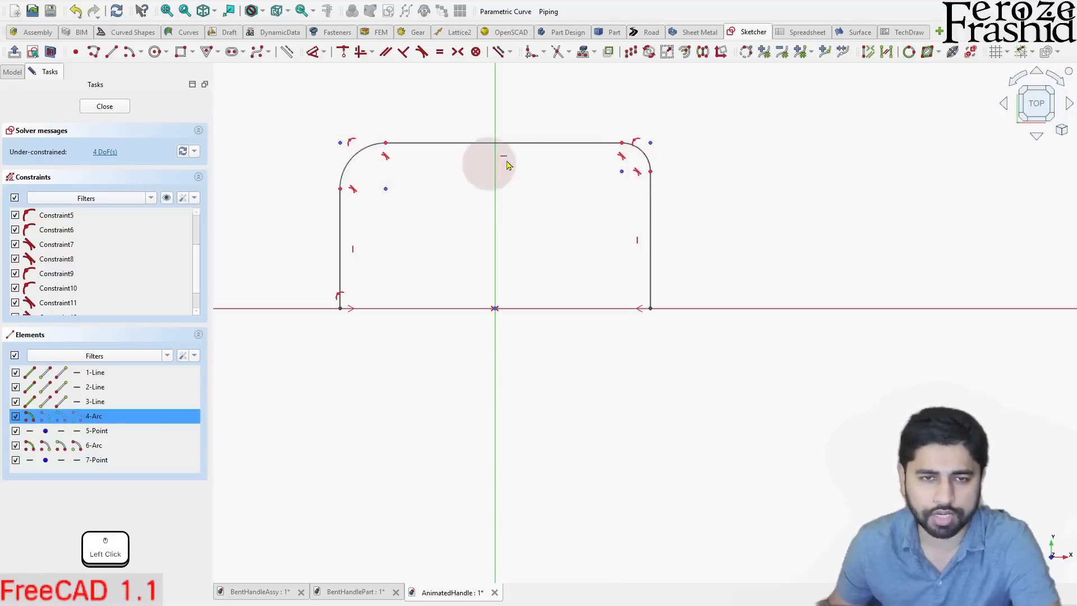
pyautogui.click(645, 156)
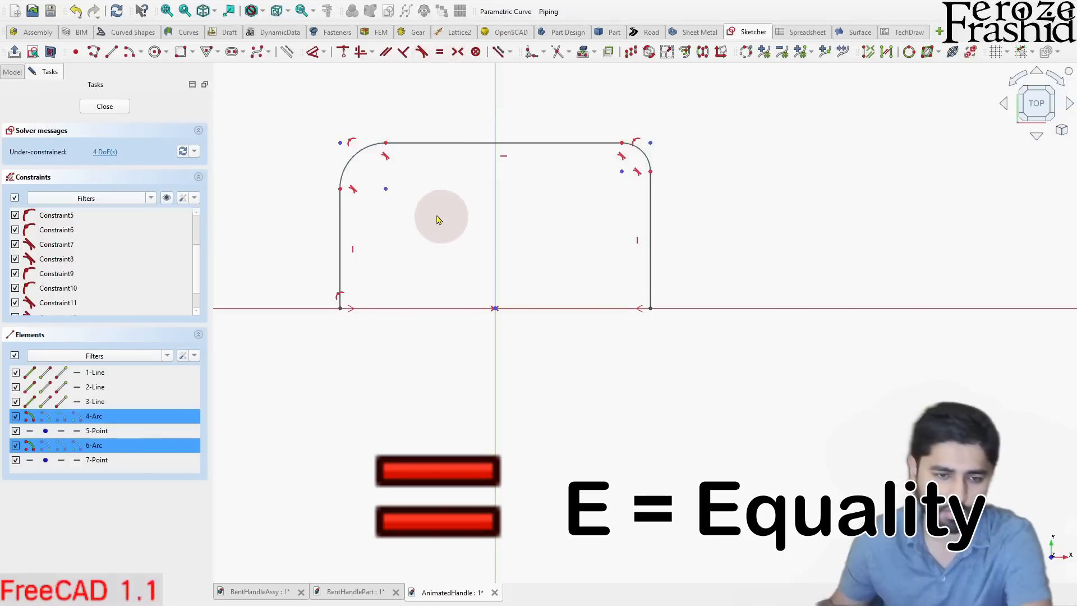
pyautogui.press('e')
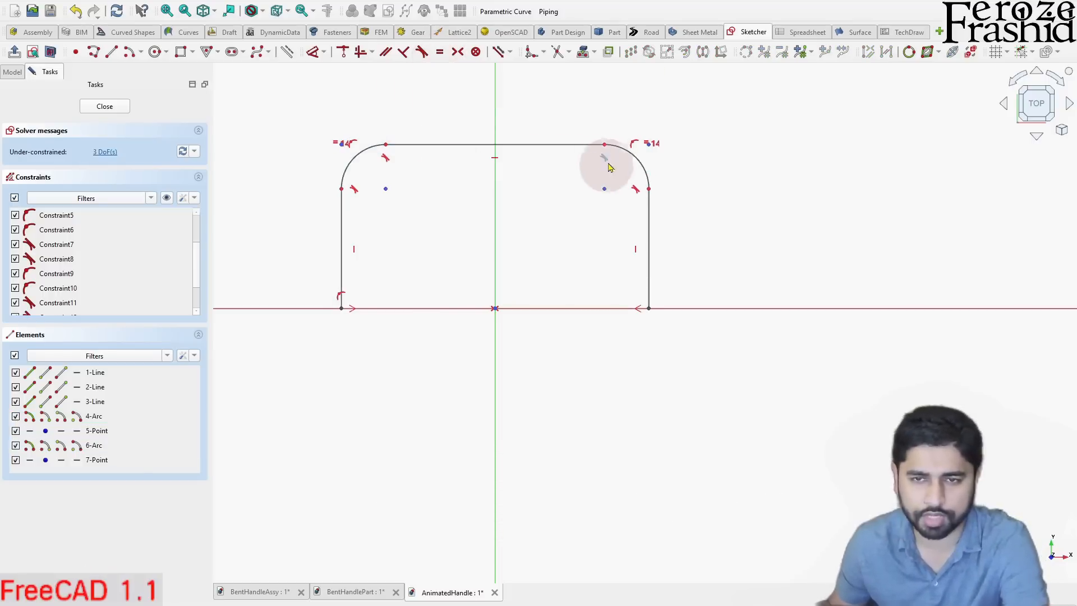
# - Dimension the profile's right corner fillet arc with a radius of 15 mm
pyautogui.click(644, 168)
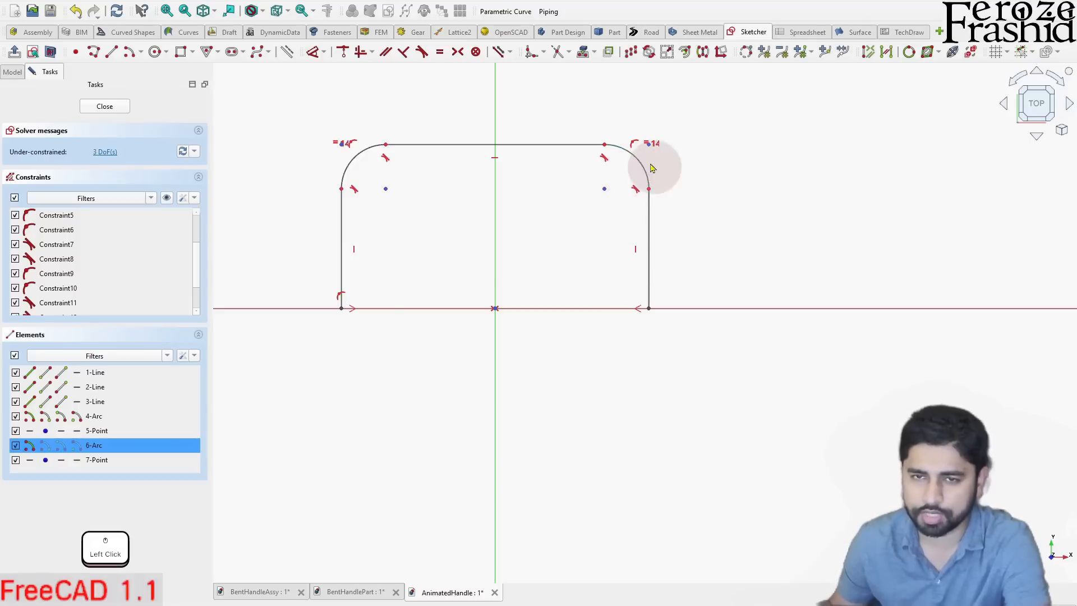
pyautogui.click(693, 161)
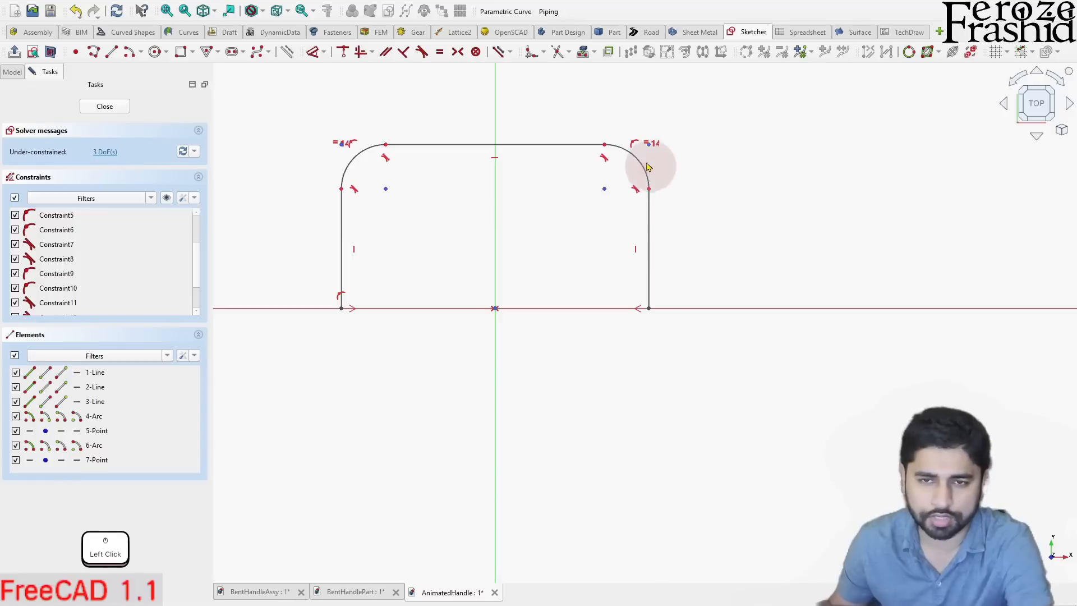
pyautogui.click(414, 177)
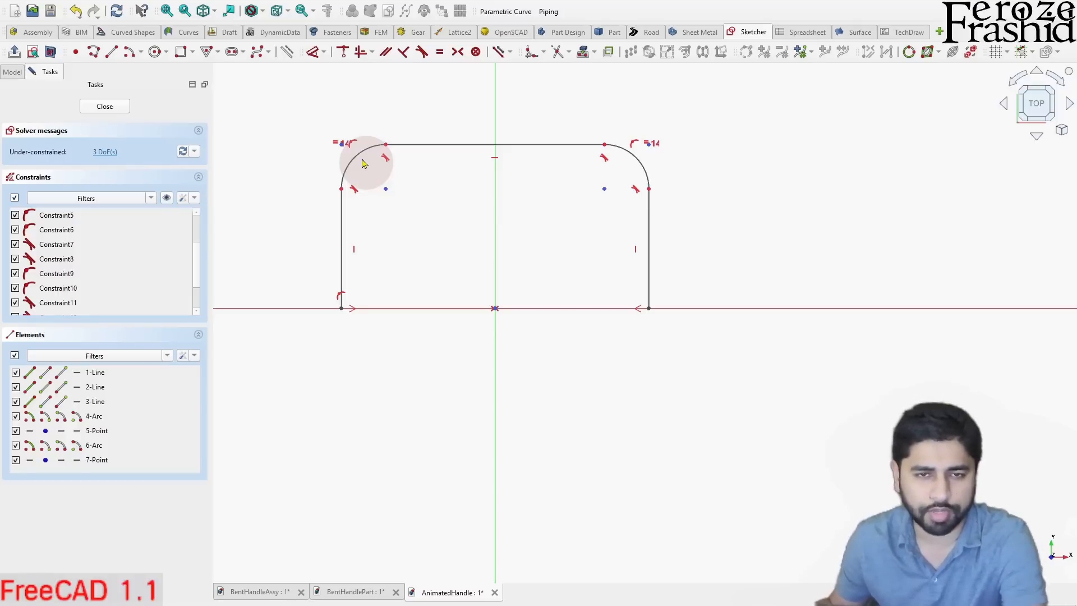
pyautogui.click(639, 170)
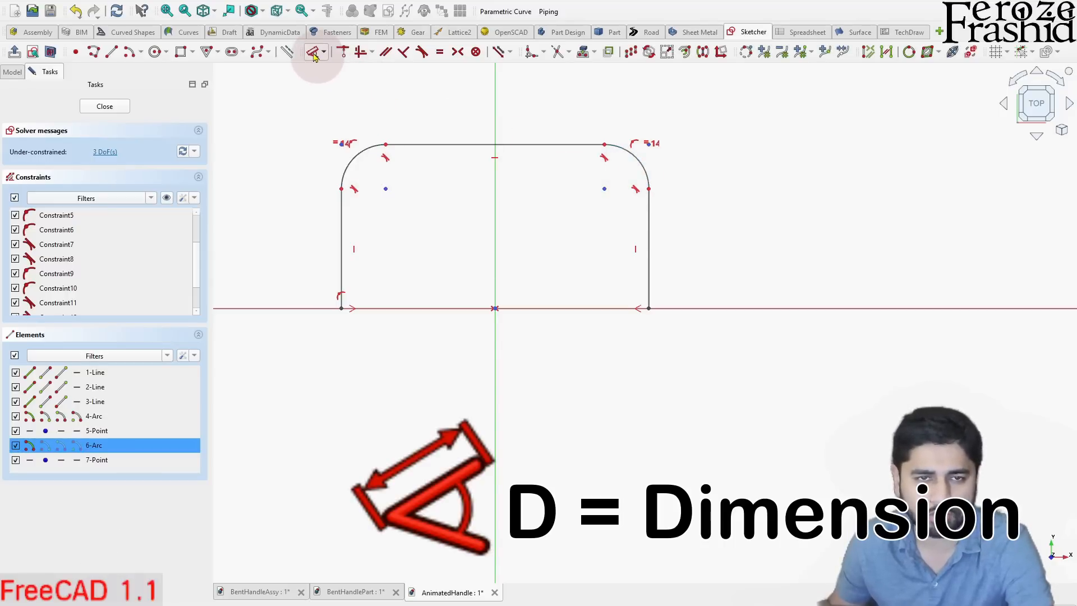
pyautogui.press('d')
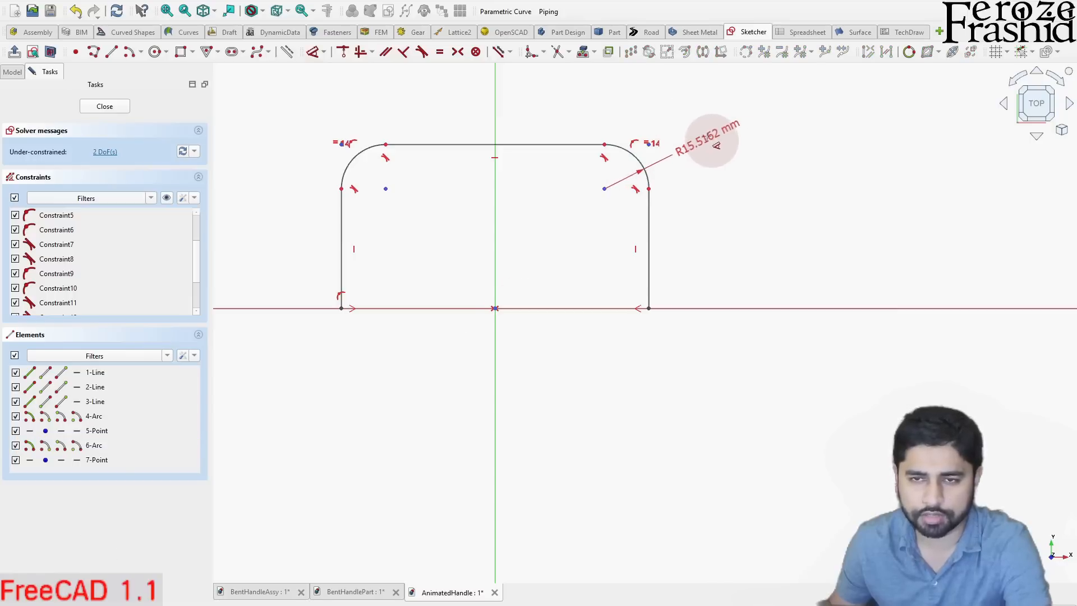
pyautogui.click(717, 145)
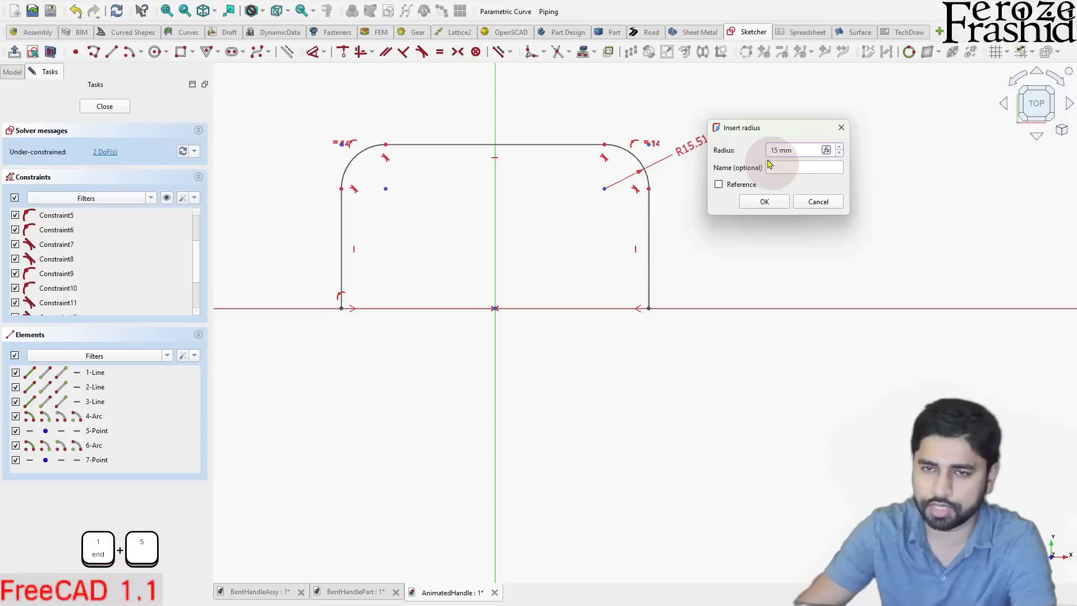
pyautogui.press('Return')
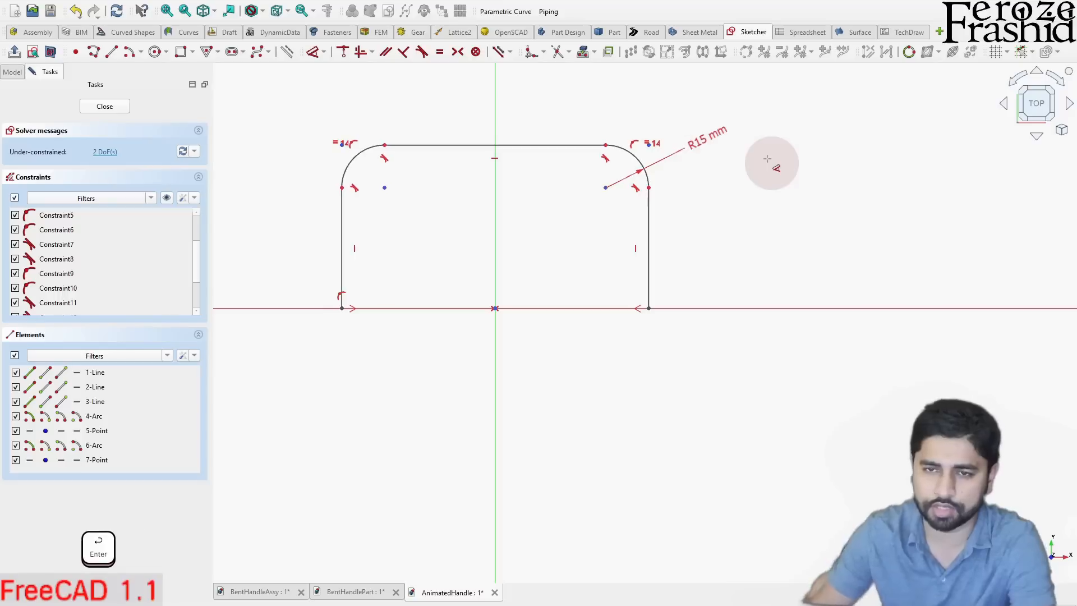
pyautogui.rightClick(732, 186)
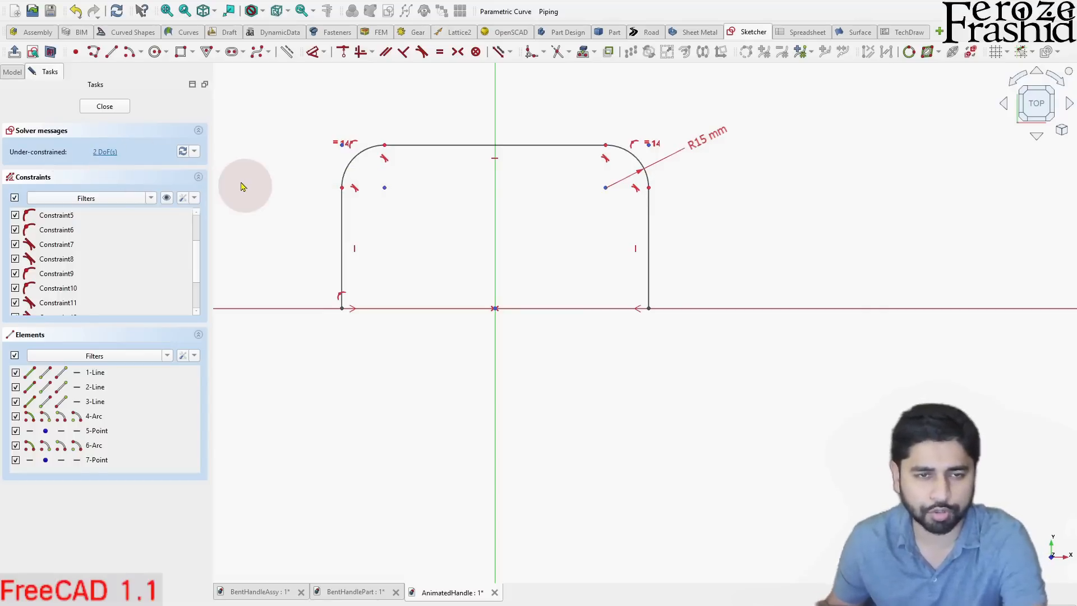
# - Test the profile's remaining freedom by moving its left corner fillet inward and back outward
pyautogui.moveTo(365, 164)
pyautogui.mouseDown()
pyautogui.moveTo(352, 158)
pyautogui.moveTo(365, 191)
pyautogui.moveTo(402, 191)
pyautogui.mouseUp()
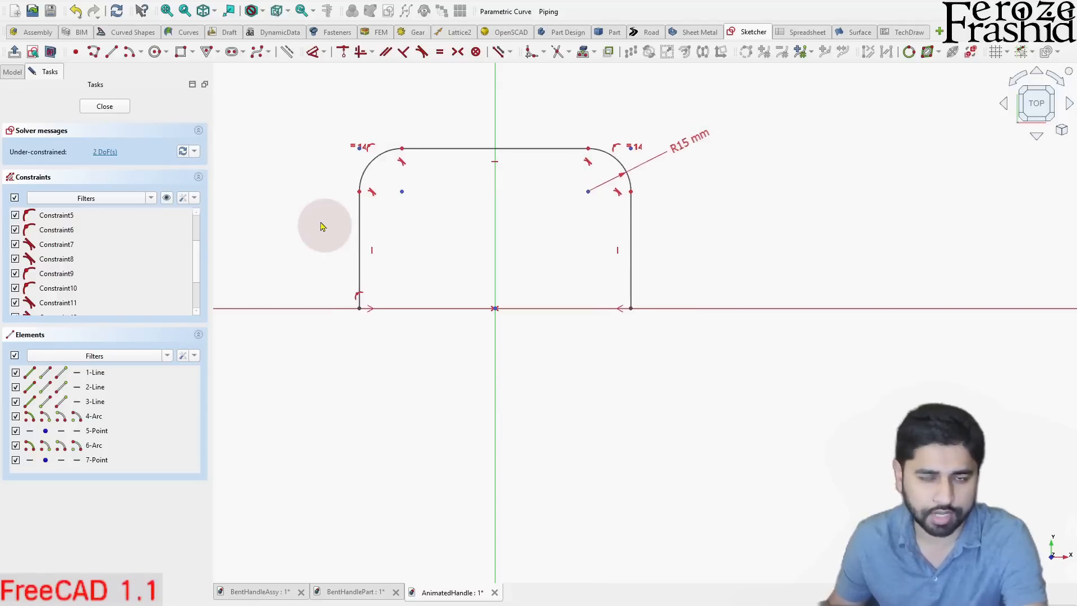
pyautogui.moveTo(405, 198)
pyautogui.mouseDown()
pyautogui.moveTo(394, 193)
pyautogui.moveTo(419, 195)
pyautogui.moveTo(349, 202)
pyautogui.moveTo(386, 204)
pyautogui.moveTo(383, 149)
pyautogui.moveTo(384, 171)
pyautogui.mouseUp()
pyautogui.click(414, 213)
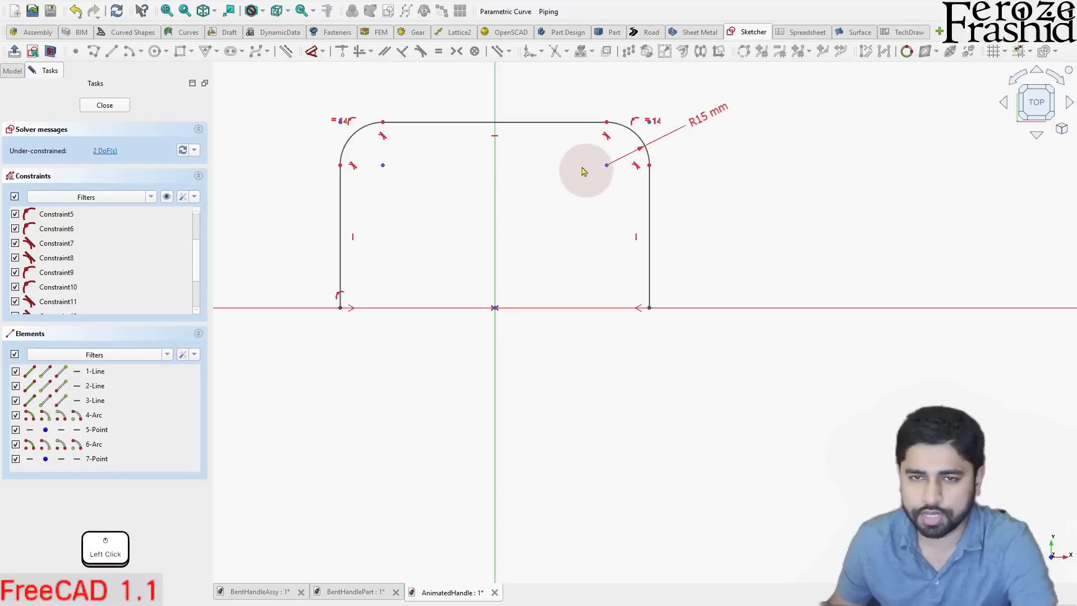
pyautogui.click(607, 125)
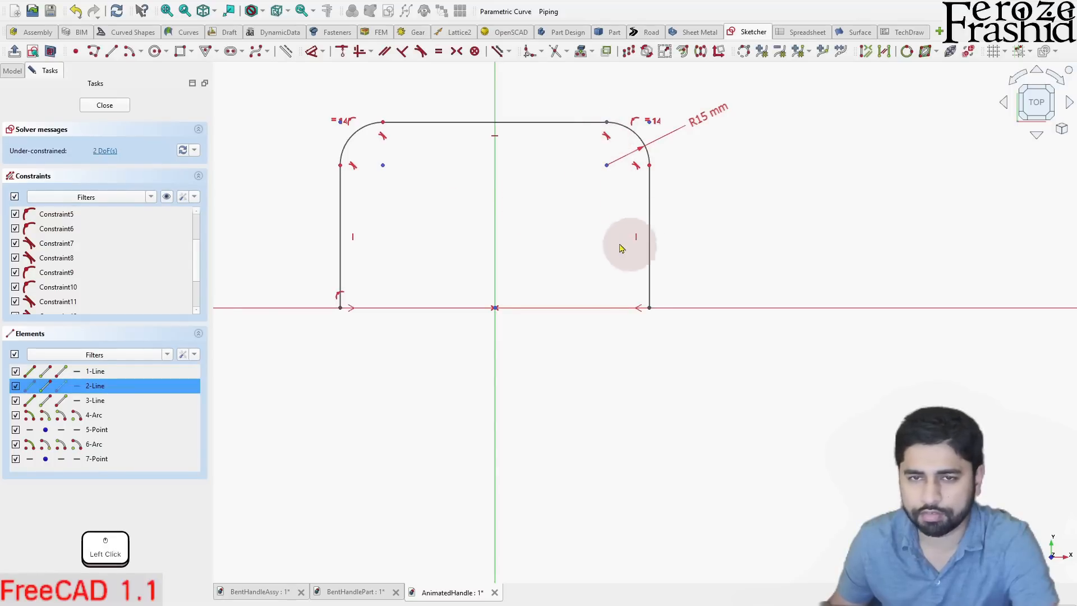
pyautogui.click(547, 227)
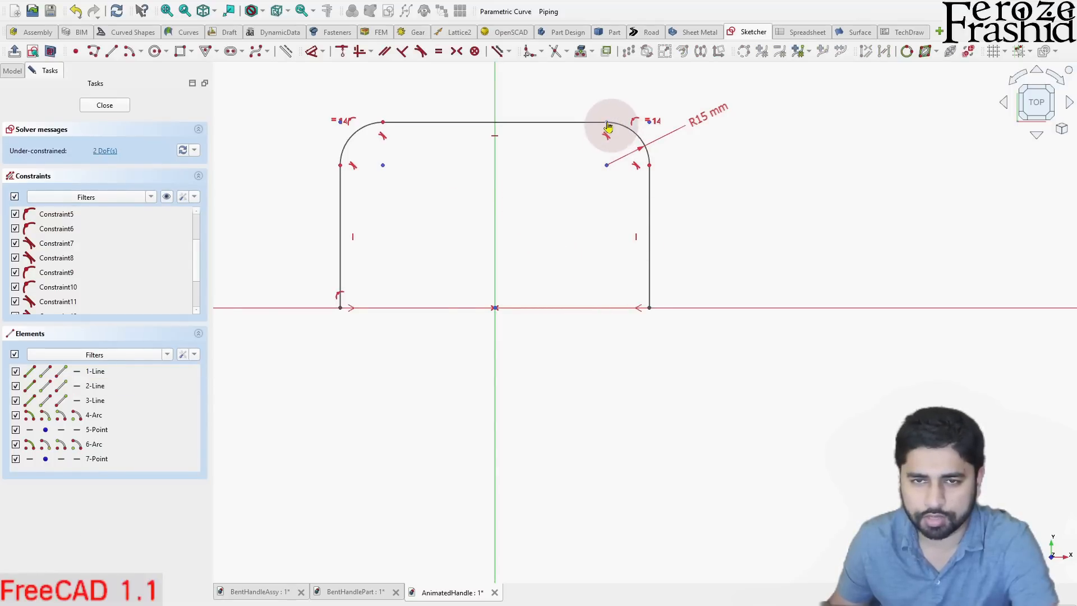
pyautogui.click(608, 126)
pyautogui.click(558, 228)
pyautogui.click(510, 139)
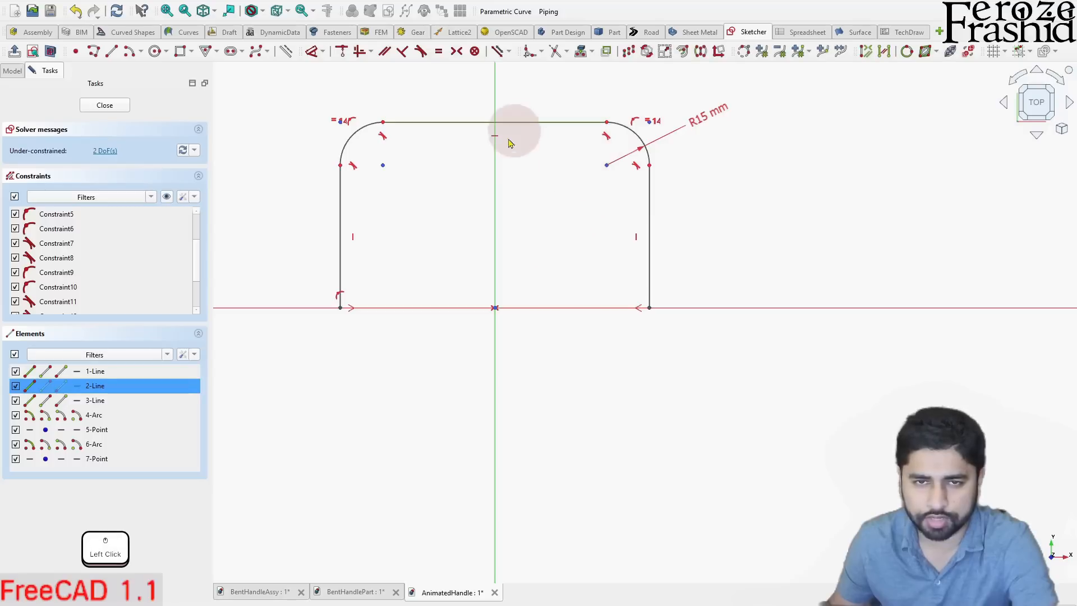
pyautogui.click(496, 308)
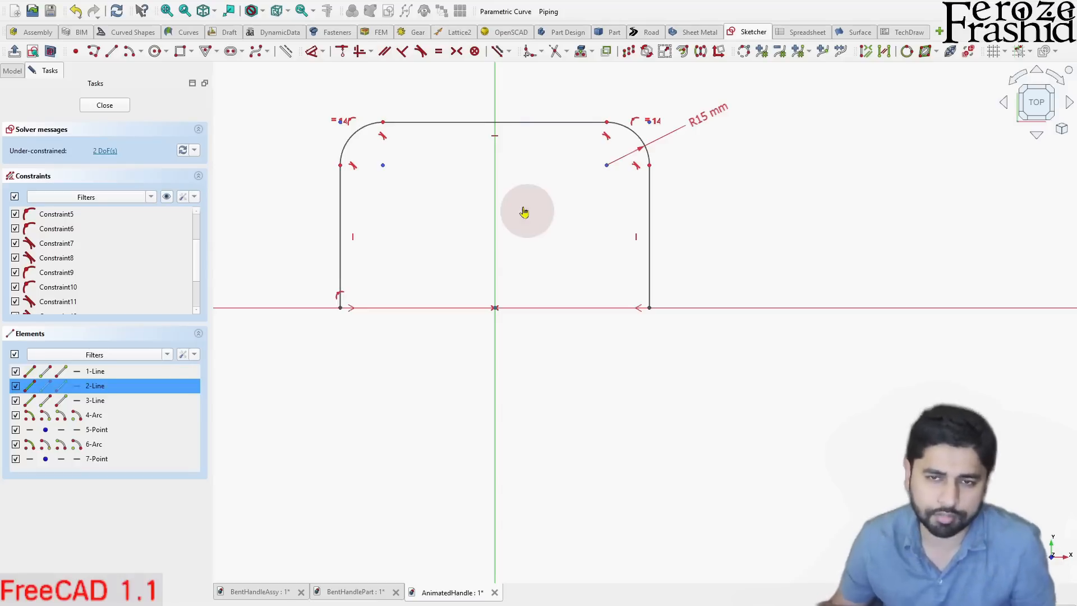
pyautogui.click(525, 213)
pyautogui.click(605, 127)
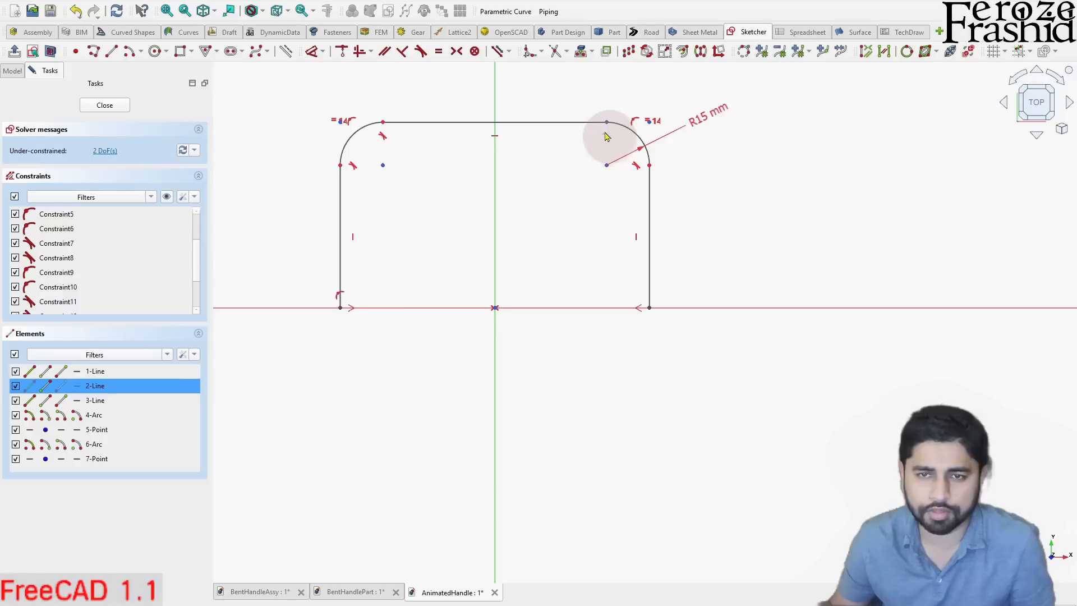
pyautogui.click(582, 180)
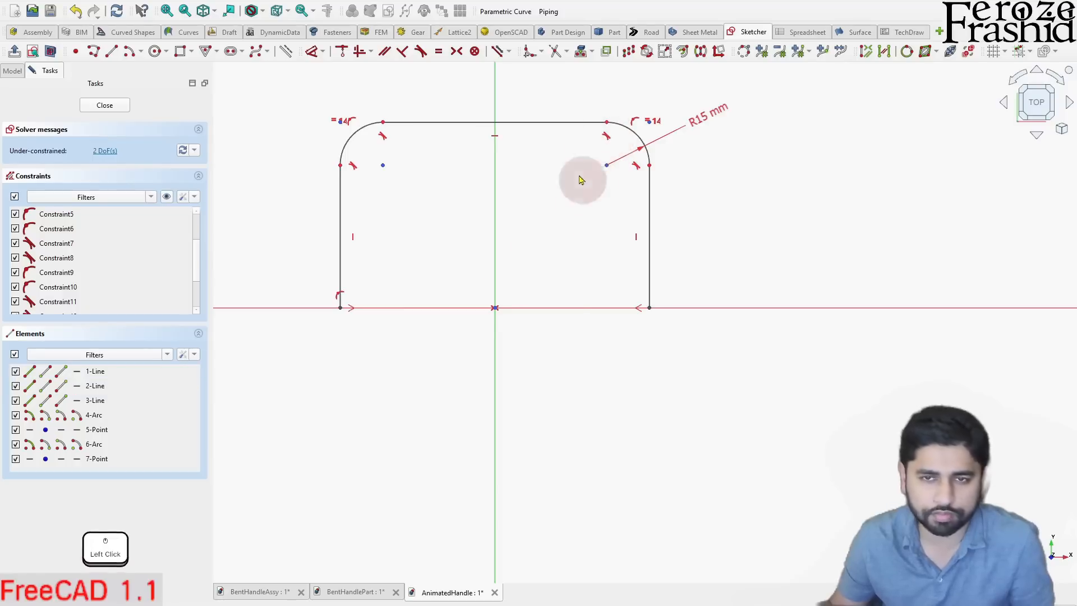
# - Dimension the vertical distance from the origin to the top line's right endpoint as 55 mm
pyautogui.click(605, 123)
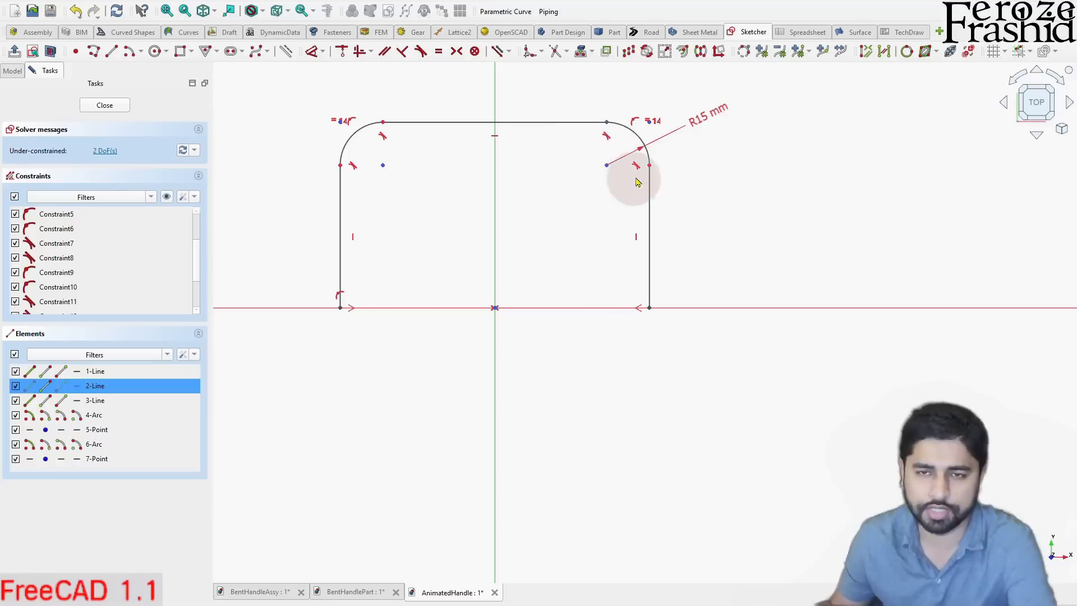
pyautogui.press('d')
pyautogui.click(698, 213)
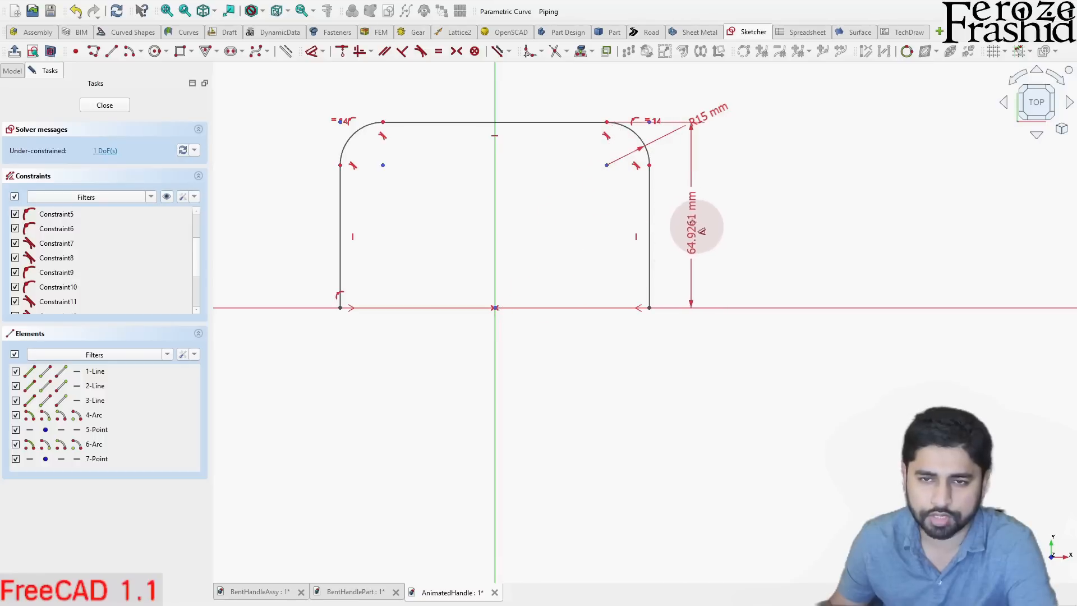
pyautogui.click(699, 237)
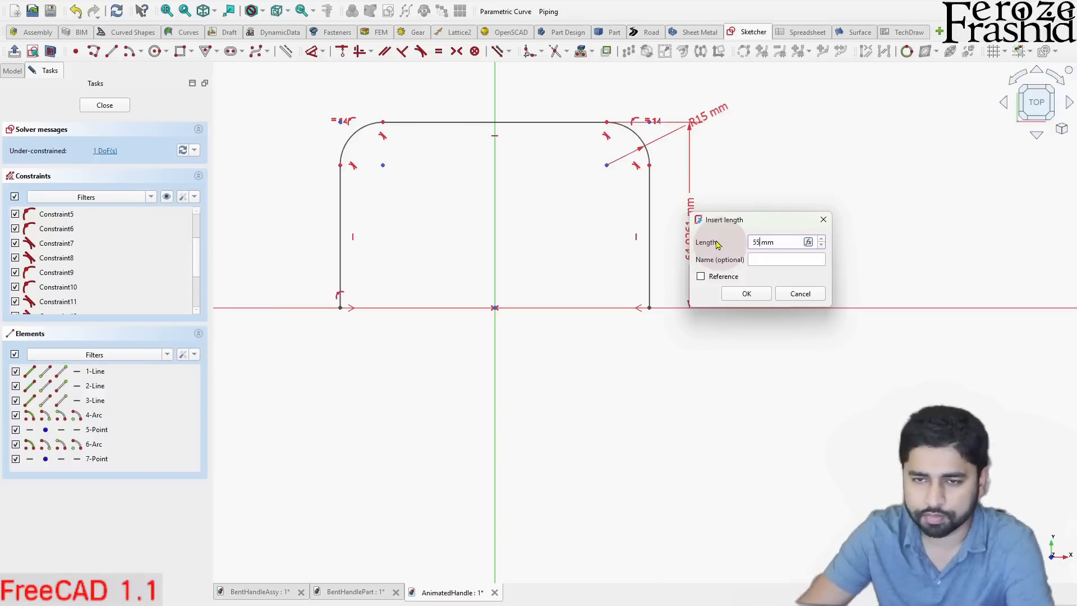
pyautogui.press('Return')
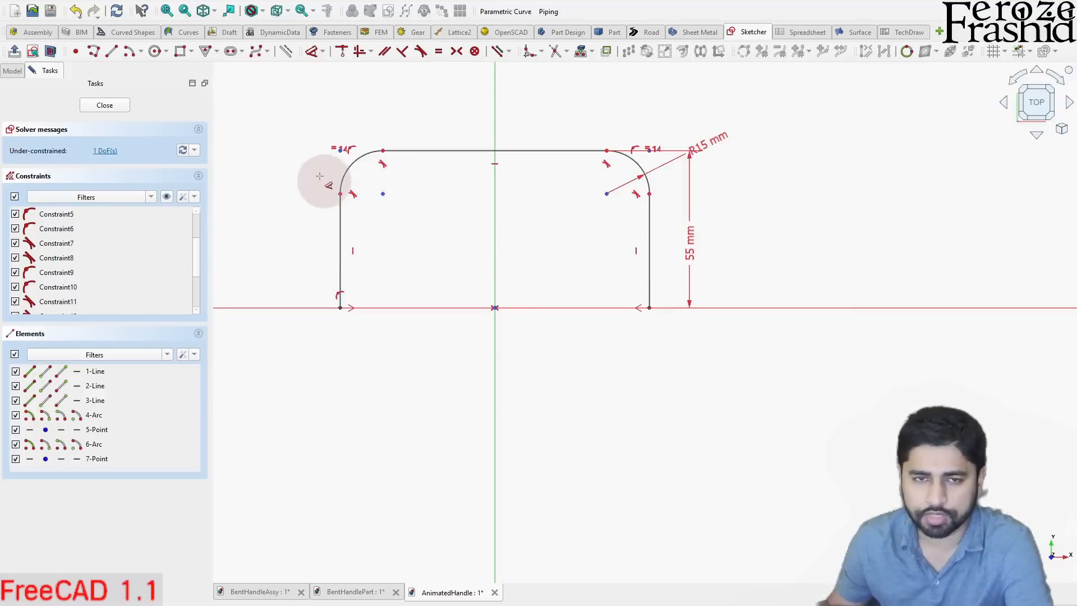
pyautogui.rightClick(568, 215)
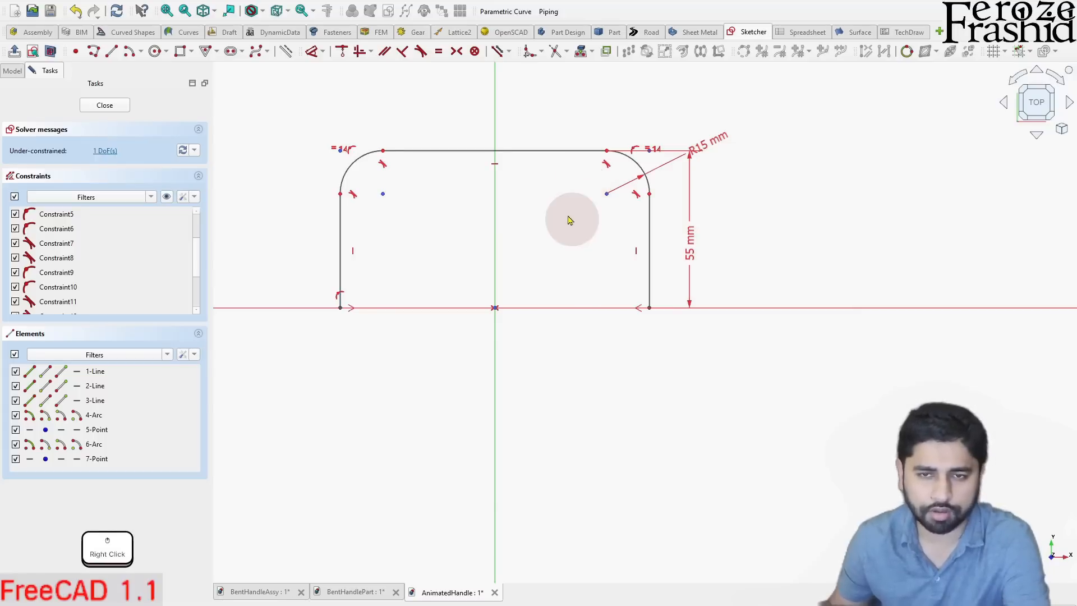
pyautogui.click(341, 308)
pyautogui.keyDown('ctrl'); pyautogui.click(652, 312); pyautogui.keyUp('ctrl')
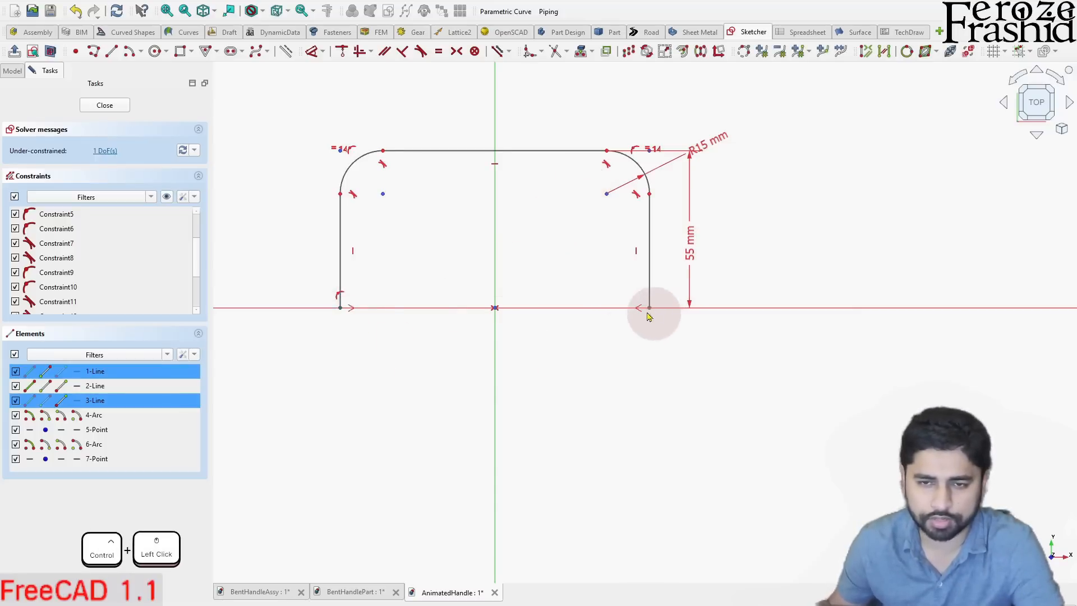
pyautogui.press('l')
pyautogui.press('d')
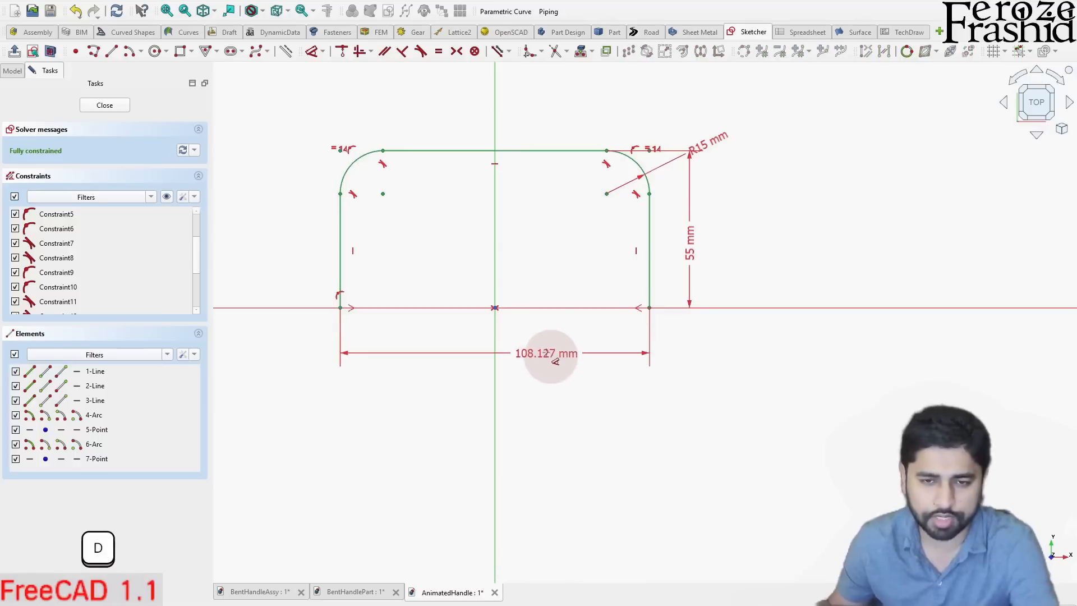
pyautogui.rightClick(557, 361)
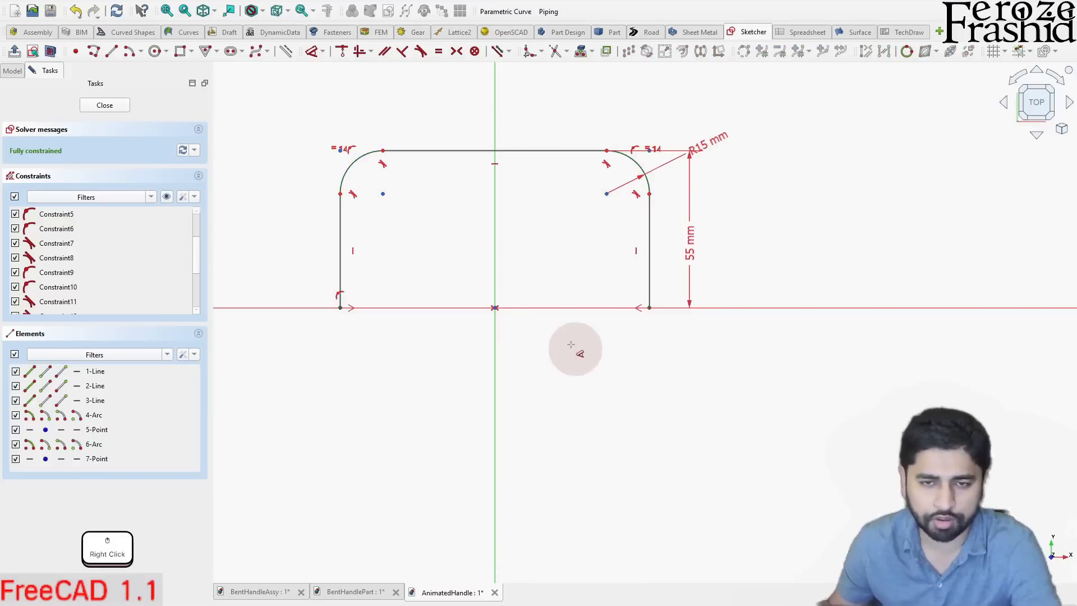
# - Dimension the horizontal distance from the origin to the profile's lower-right endpoint as 50 mm
pyautogui.click(629, 318)
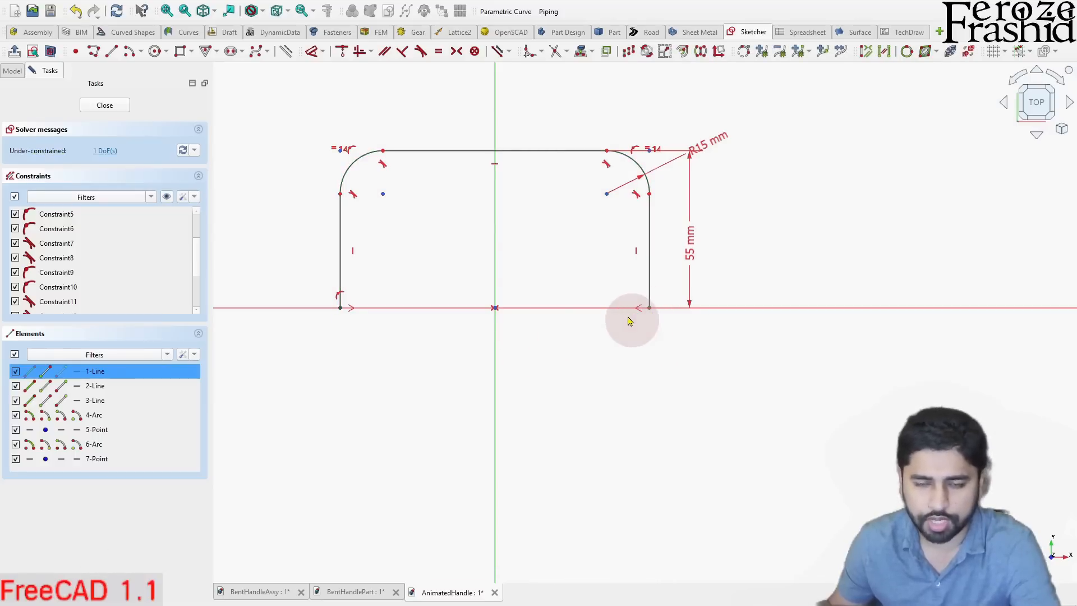
pyautogui.press('d')
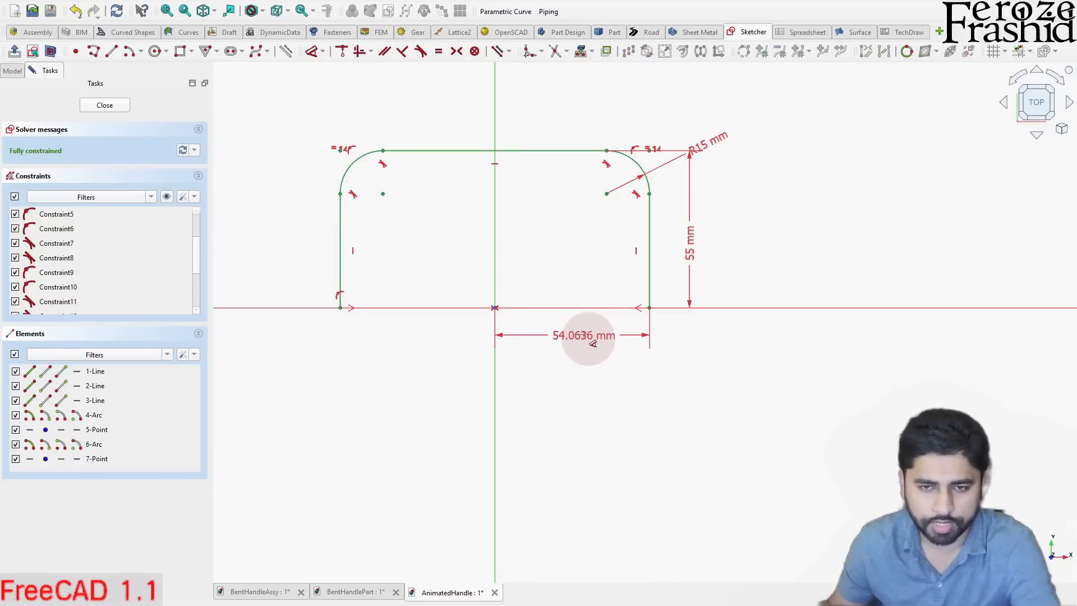
pyautogui.click(585, 338)
pyautogui.moveTo(630, 328); pyautogui.dragTo(715, 337)
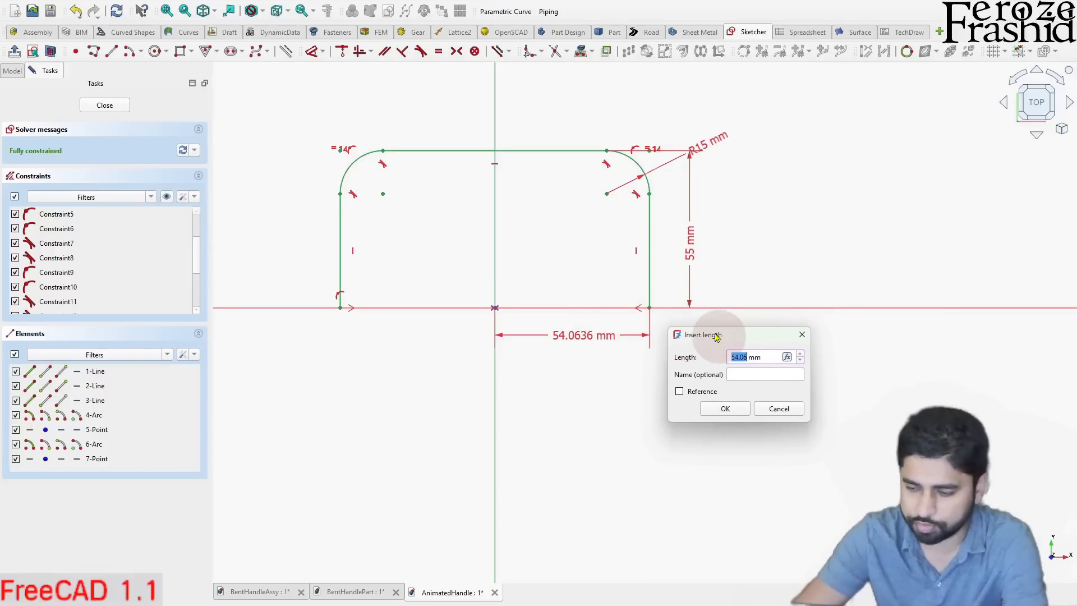
pyautogui.click(724, 409)
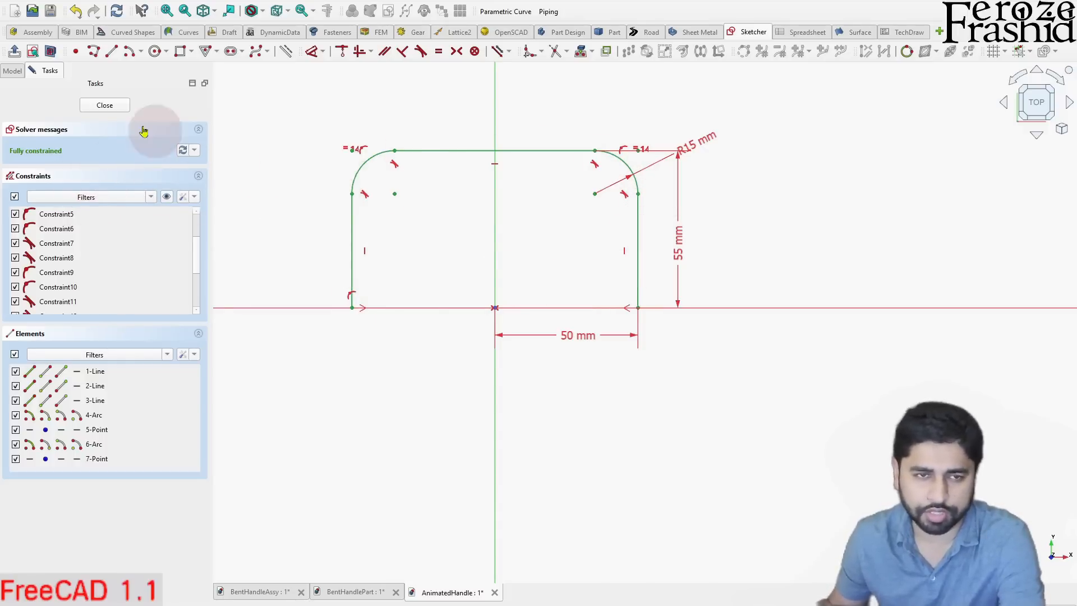
# - Finish editing the handle sketch and inspect the profile's orientation in the 3D view
pyautogui.click(111, 112)
pyautogui.moveTo(440, 344)
pyautogui.mouseDown(button='middle')
pyautogui.moveTo(533, 314)
pyautogui.moveTo(478, 280)
pyautogui.moveTo(488, 364)
pyautogui.moveTo(548, 412)
pyautogui.moveTo(591, 402)
pyautogui.moveTo(642, 440)
pyautogui.moveTo(606, 433)
pyautogui.mouseUp(button='middle')
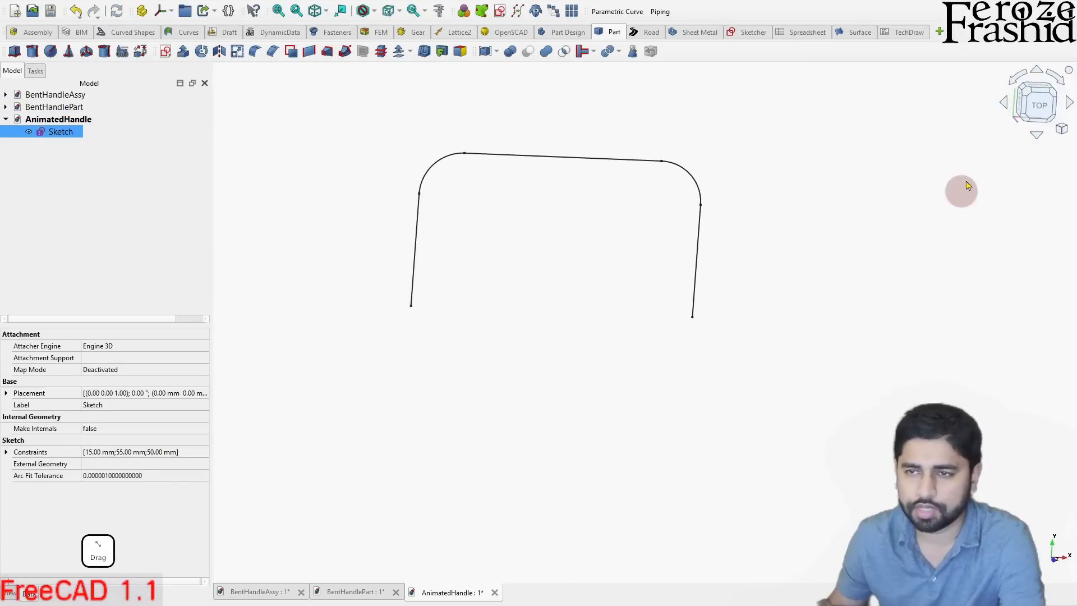
pyautogui.moveTo(633, 225); pyautogui.dragTo(651, 204, button='middle')
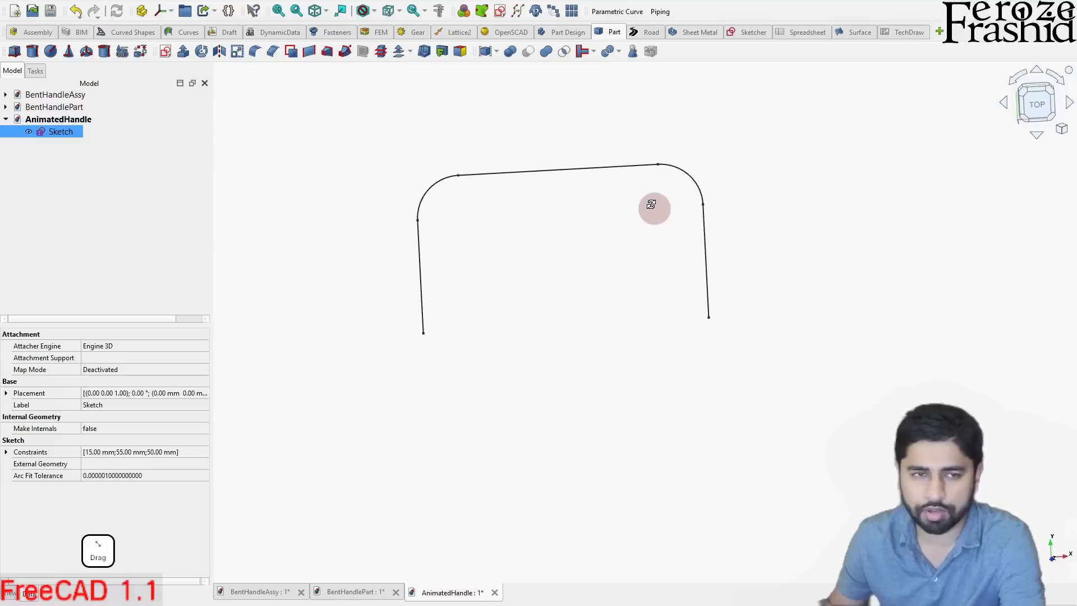
pyautogui.moveTo(621, 346)
pyautogui.mouseDown(button='middle')
pyautogui.moveTo(594, 260)
pyautogui.moveTo(592, 184)
pyautogui.moveTo(547, 212)
pyautogui.mouseUp(button='middle')
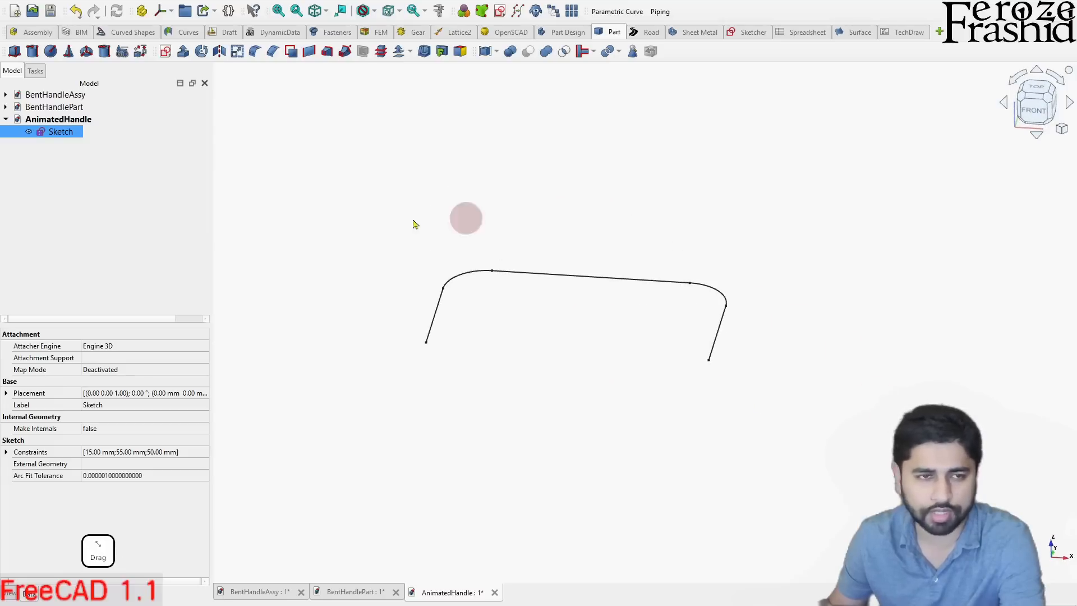
pyautogui.click(451, 145)
# - Reorient the handle sketch onto the XZ plane with Reorient Sketch
pyautogui.click(743, 37)
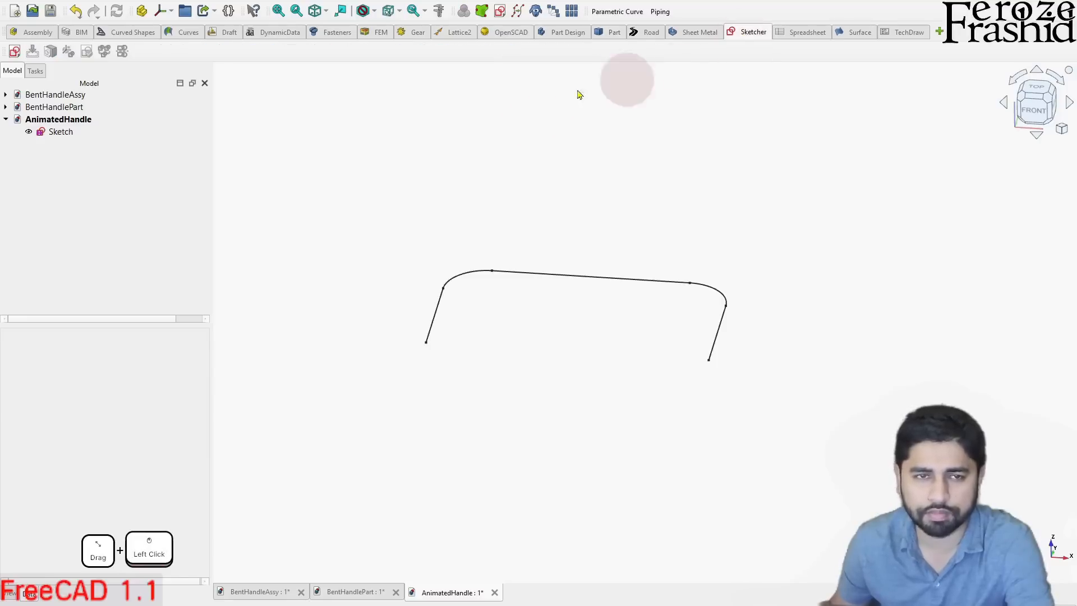
pyautogui.click(63, 134)
pyautogui.click(60, 136)
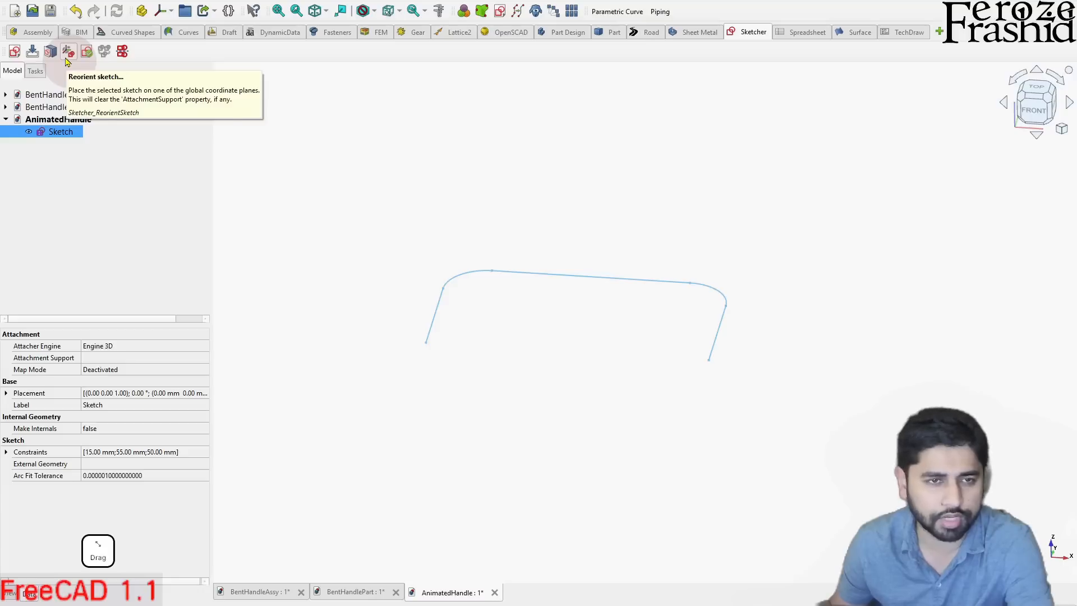
pyautogui.click(68, 52)
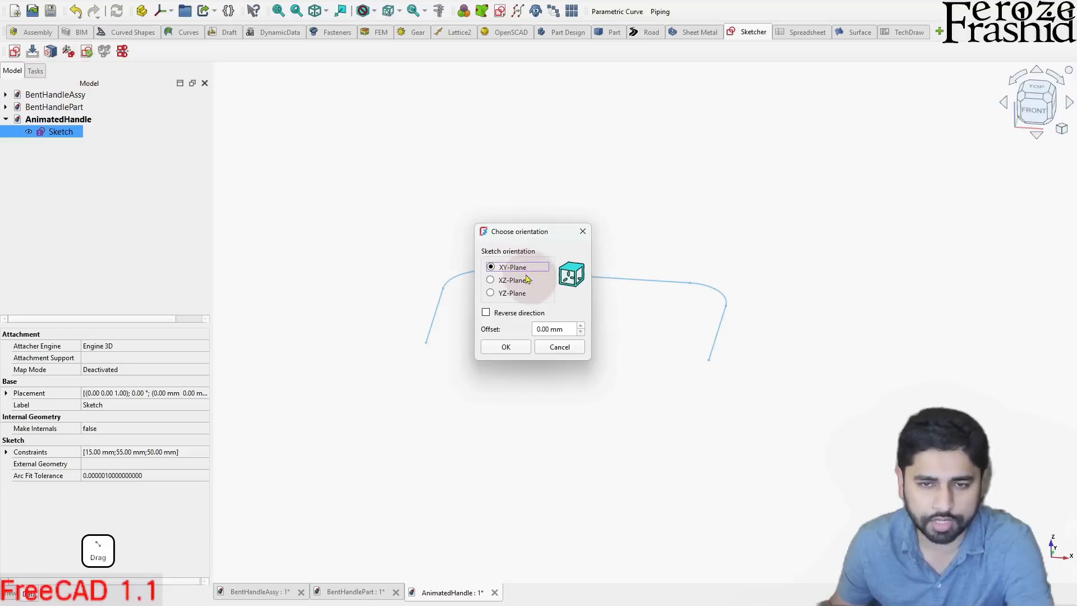
pyautogui.click(506, 284)
pyautogui.click(505, 346)
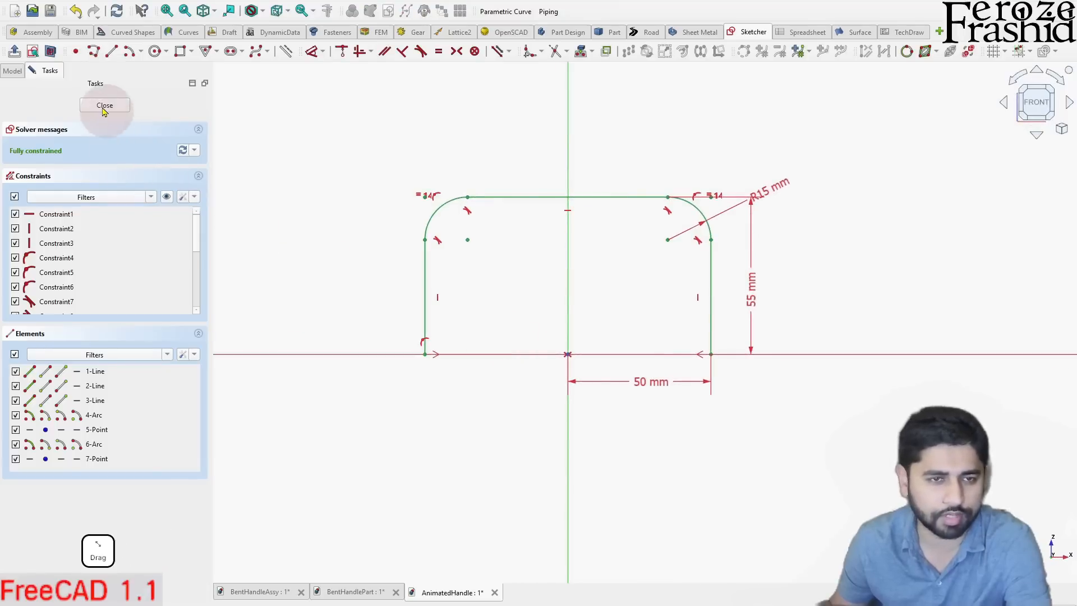
# - Finish editing the reoriented handle sketch and view it from the front
pyautogui.click(104, 105)
pyautogui.moveTo(556, 346); pyautogui.dragTo(557, 332)
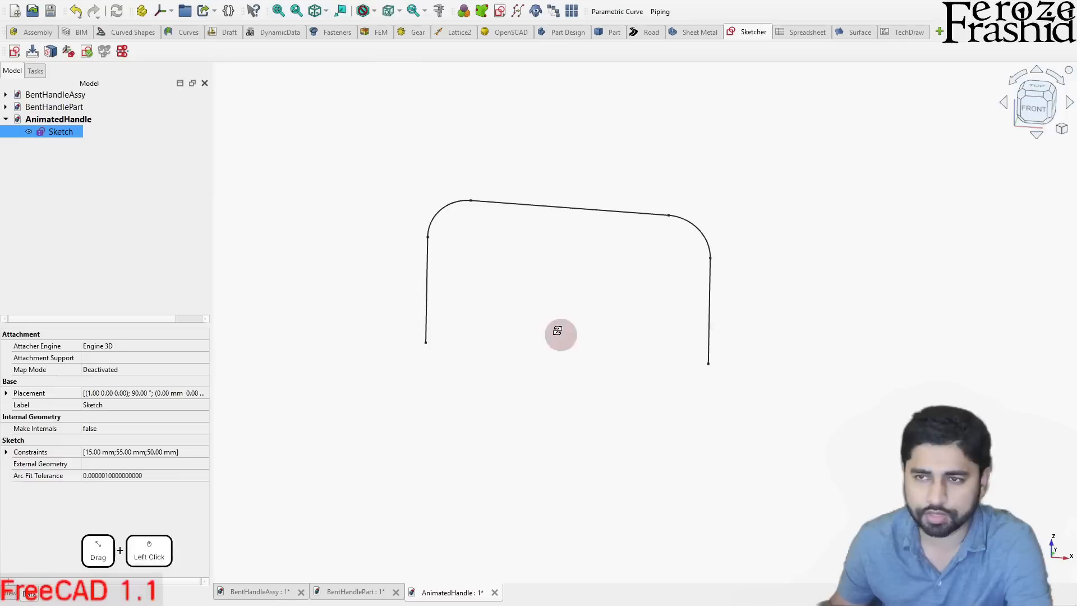
pyautogui.click(1038, 112)
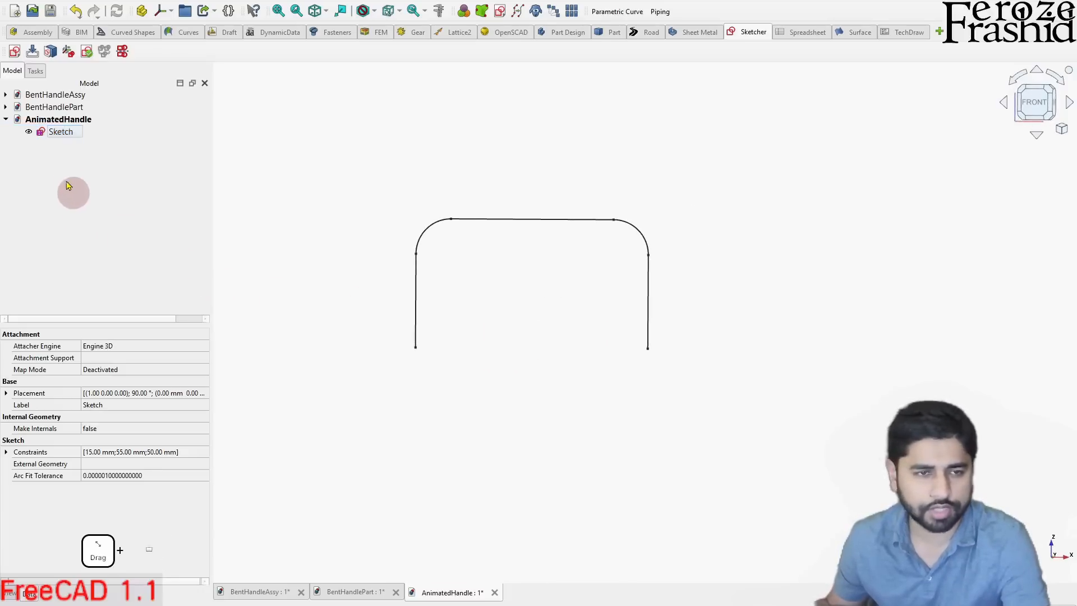
# - Rename the handle sketch as sksHandlePath
pyautogui.click(60, 138)
pyautogui.press('F2')
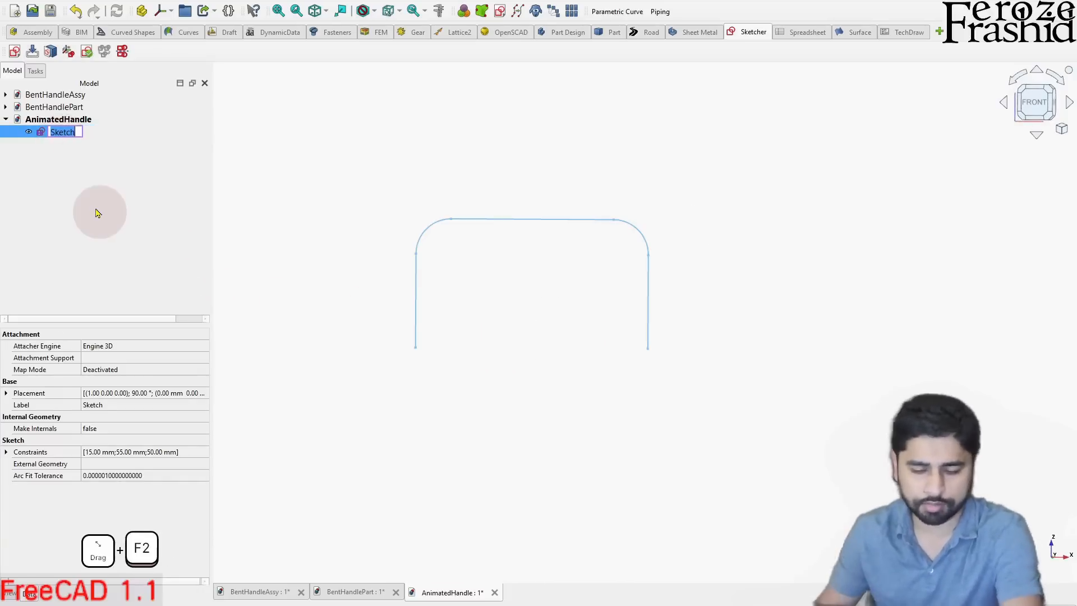
pyautogui.write('sks')
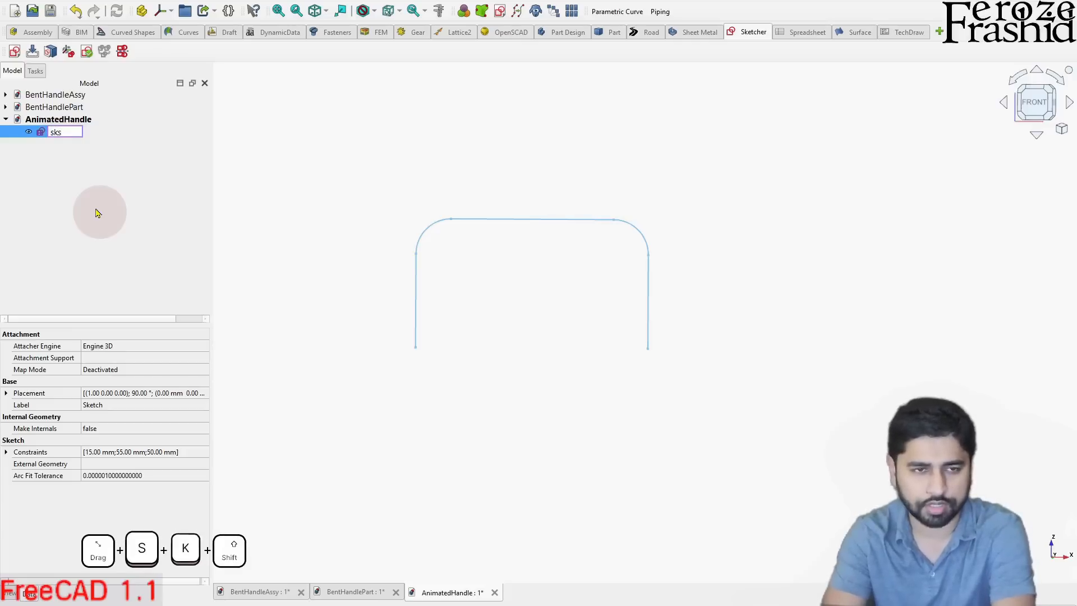
pyautogui.write('Handle')
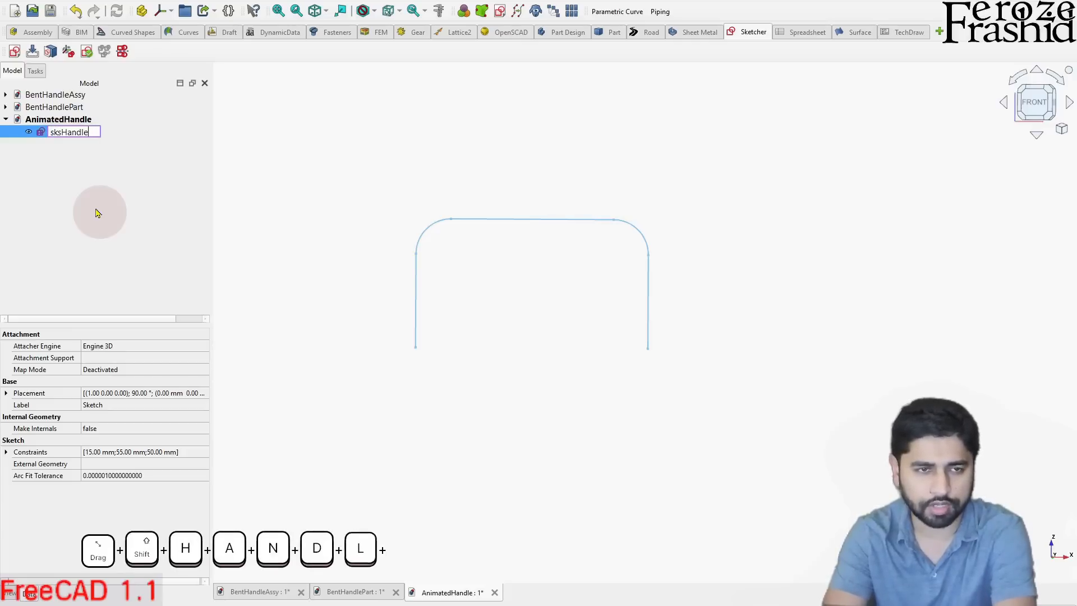
pyautogui.write('Profile')
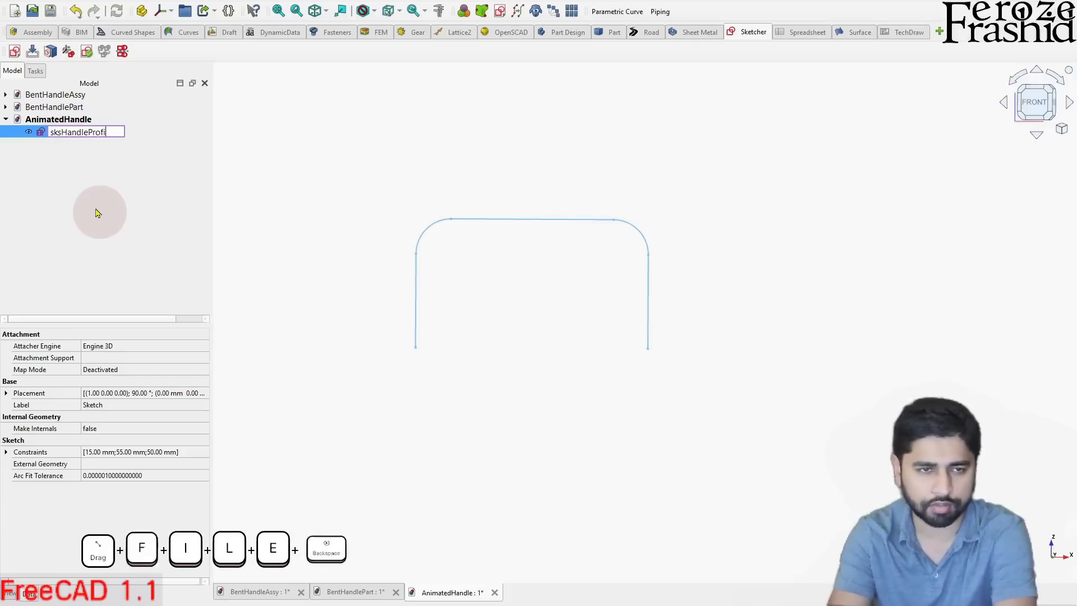
pyautogui.press('BackSpace')
pyautogui.press('BackSpace')
pyautogui.press('BackSpace')
pyautogui.press('BackSpace')
pyautogui.press('BackSpace')
pyautogui.press('BackSpace')
pyautogui.write('ath')
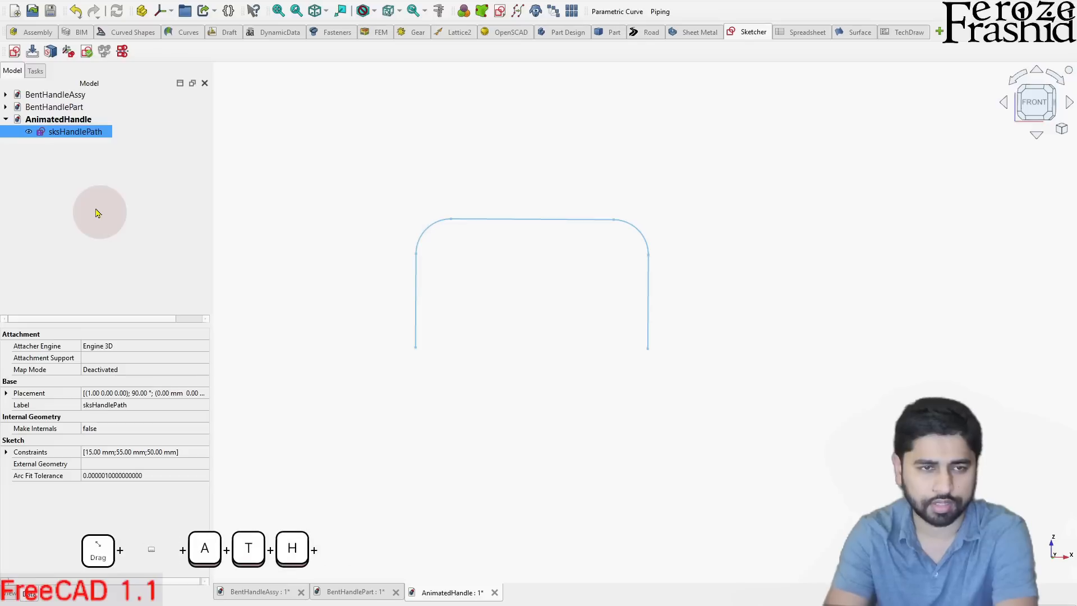
pyautogui.press('Return')
pyautogui.click(95, 213)
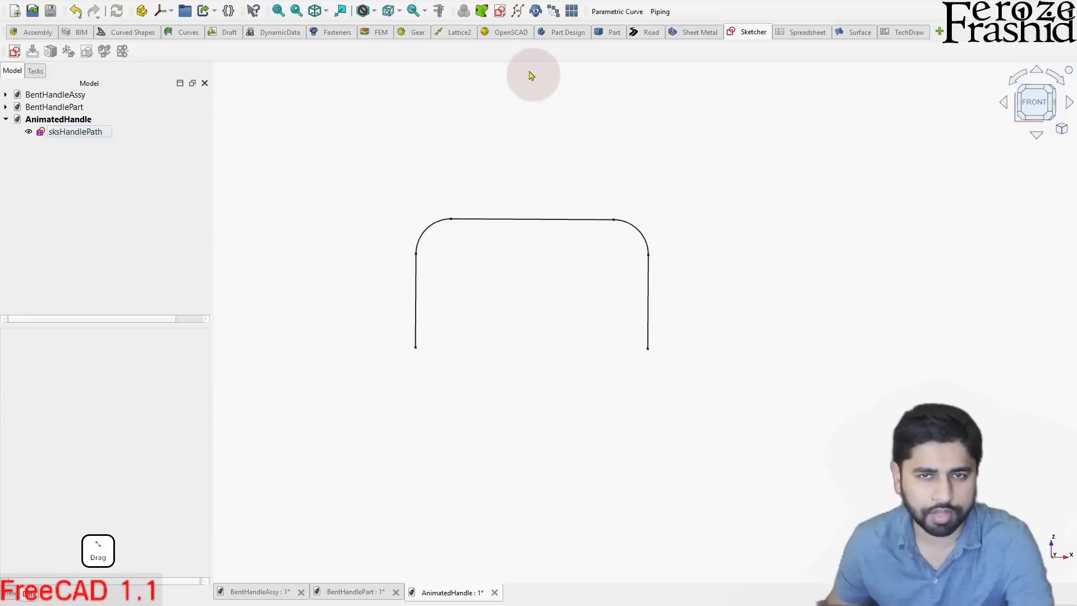
# - Examine the separate line segments of the sksHandlePath sketch in the Part workbench
pyautogui.click(613, 32)
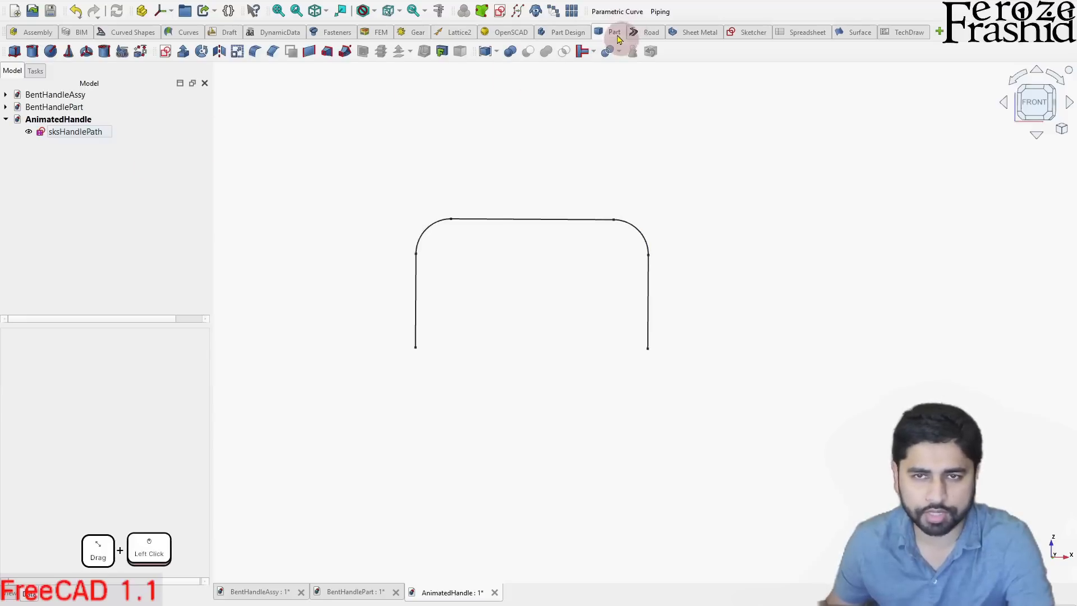
pyautogui.click(105, 175)
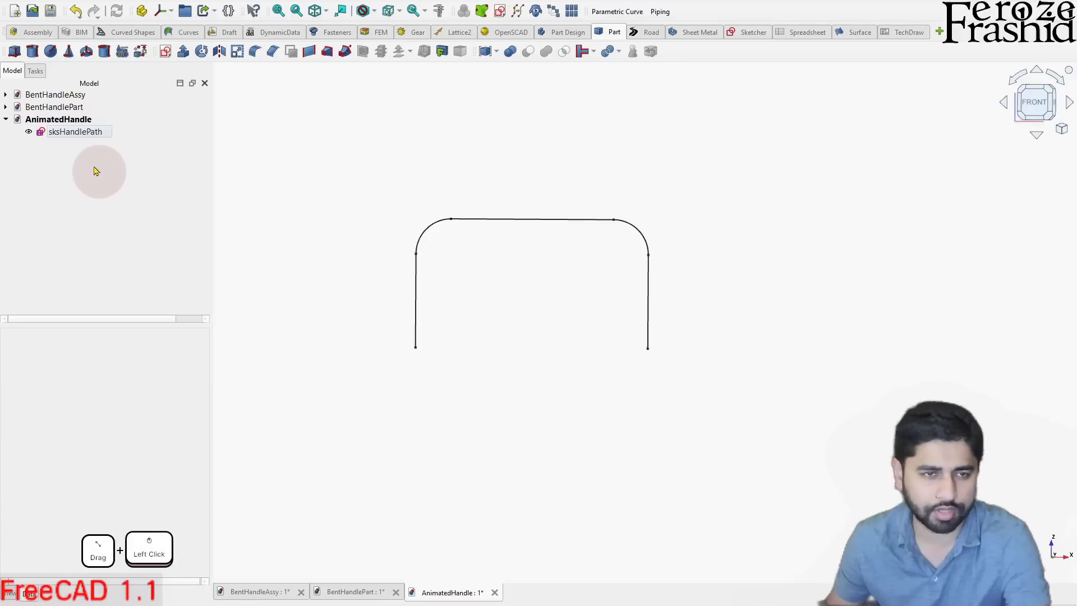
pyautogui.click(418, 296)
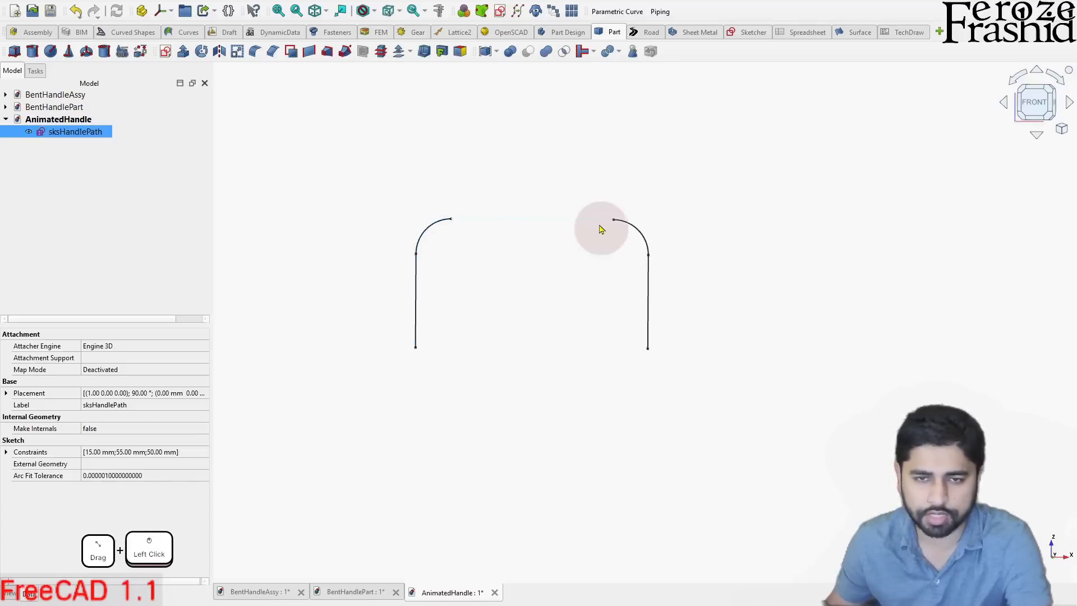
pyautogui.click(657, 301)
pyautogui.click(650, 280)
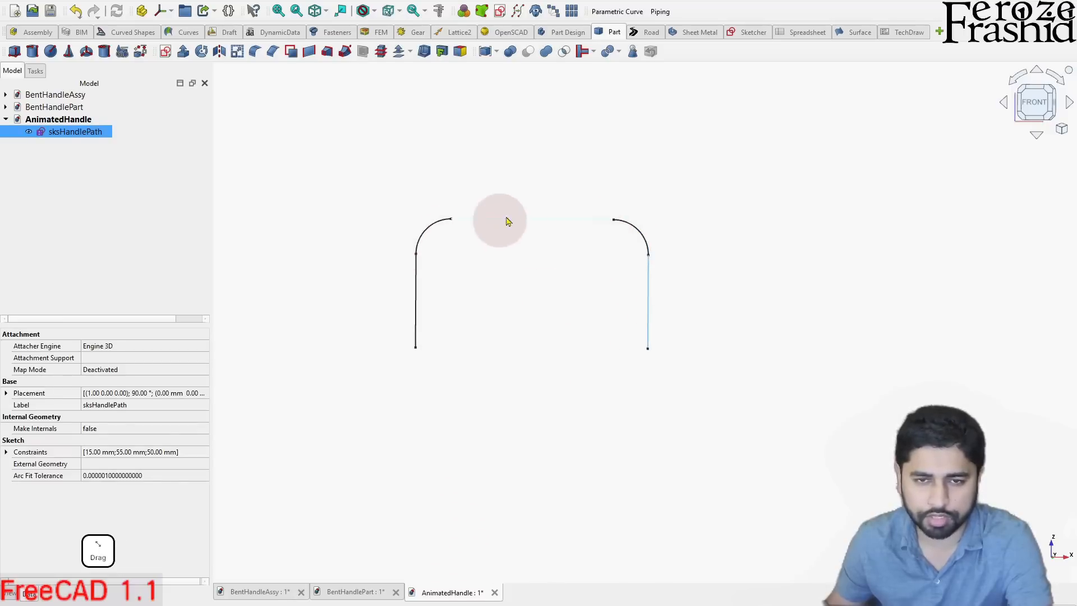
pyautogui.click(431, 263)
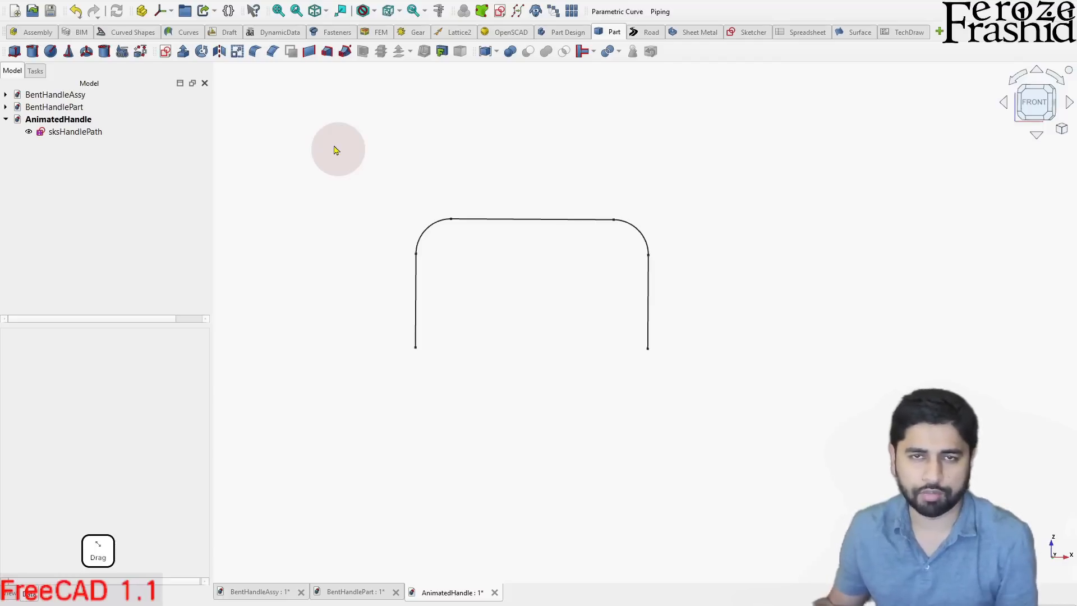
# - Switch to the Curves workbench and view the list of available addons in the Addon Manager
pyautogui.click(180, 37)
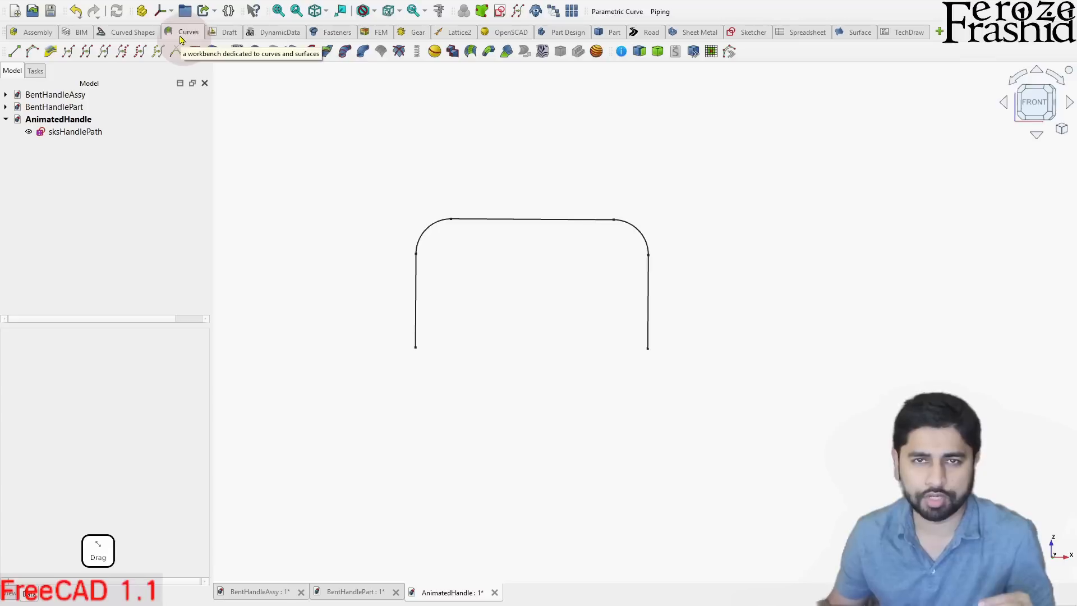
pyautogui.click(72, 1)
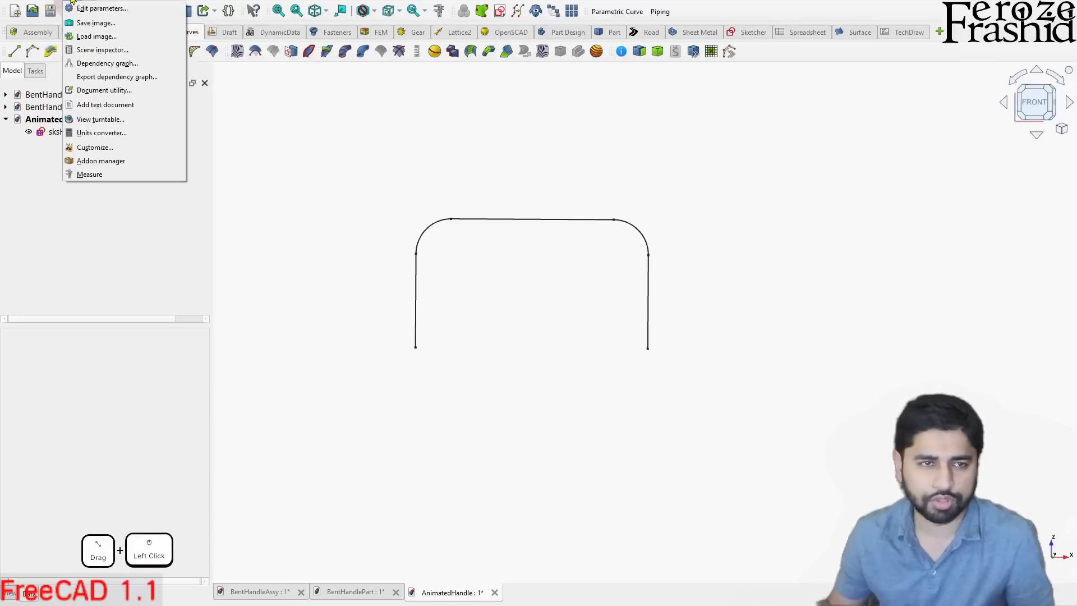
pyautogui.click(108, 167)
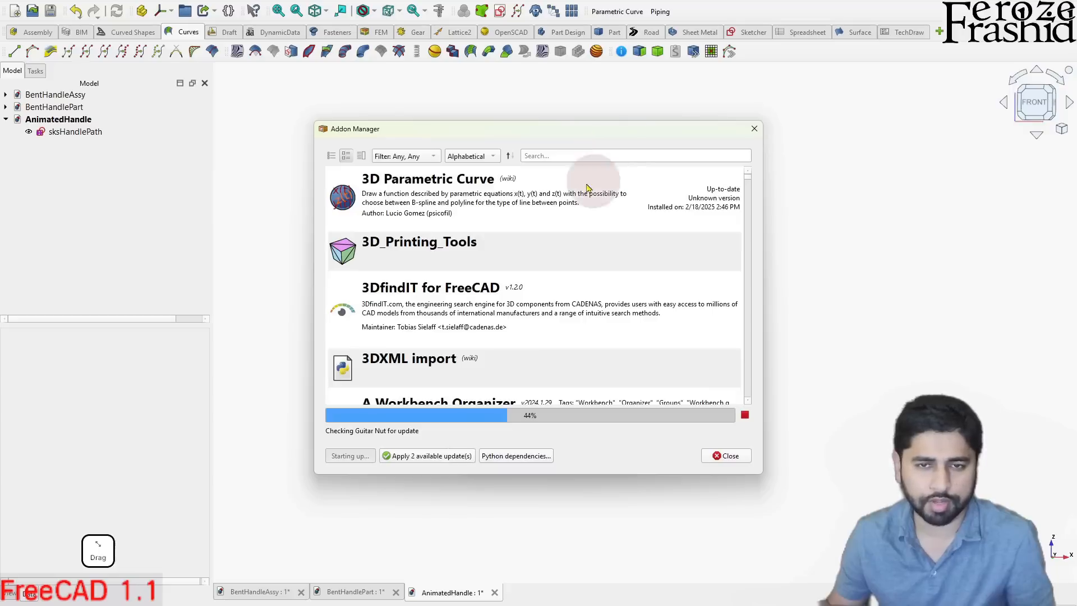
pyautogui.click(726, 456)
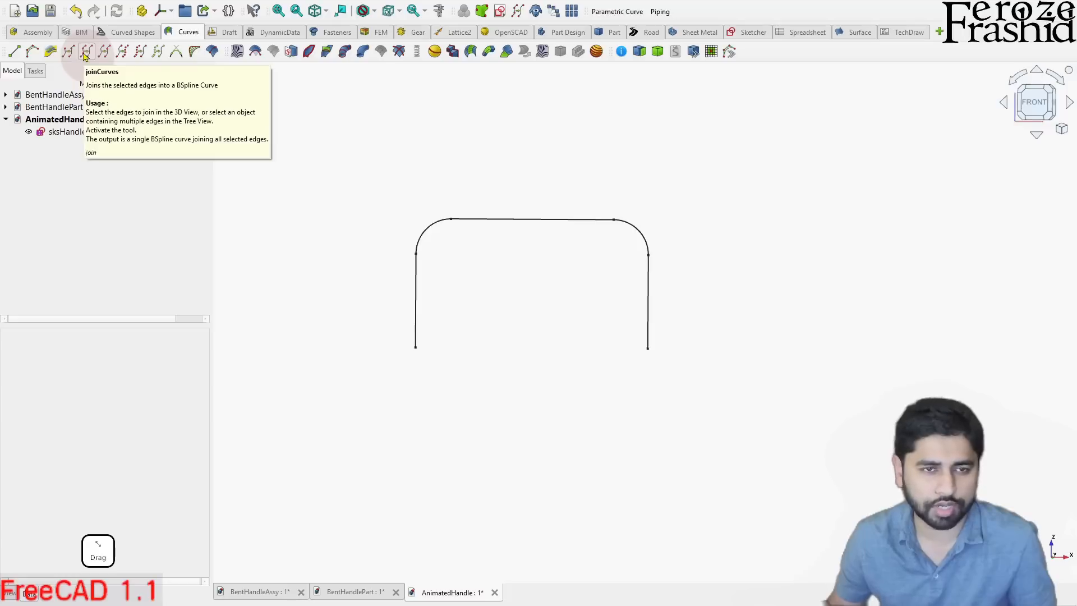
# - Join the edges of sksHandlePath into a single BSpline curve with joinCurves and review the curve's properties
pyautogui.click(78, 132)
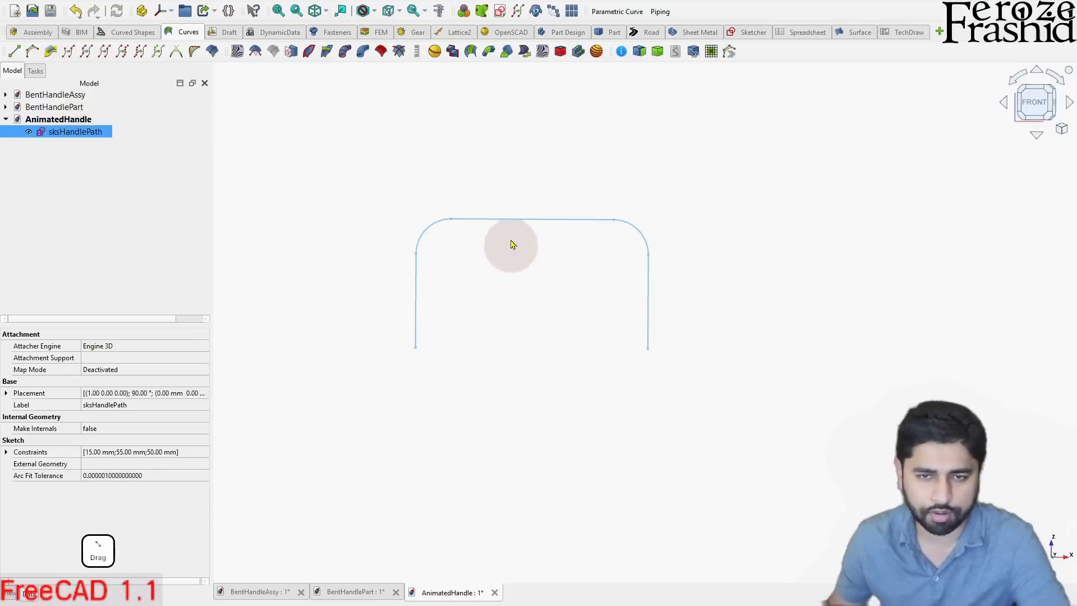
pyautogui.click(86, 51)
pyautogui.click(119, 201)
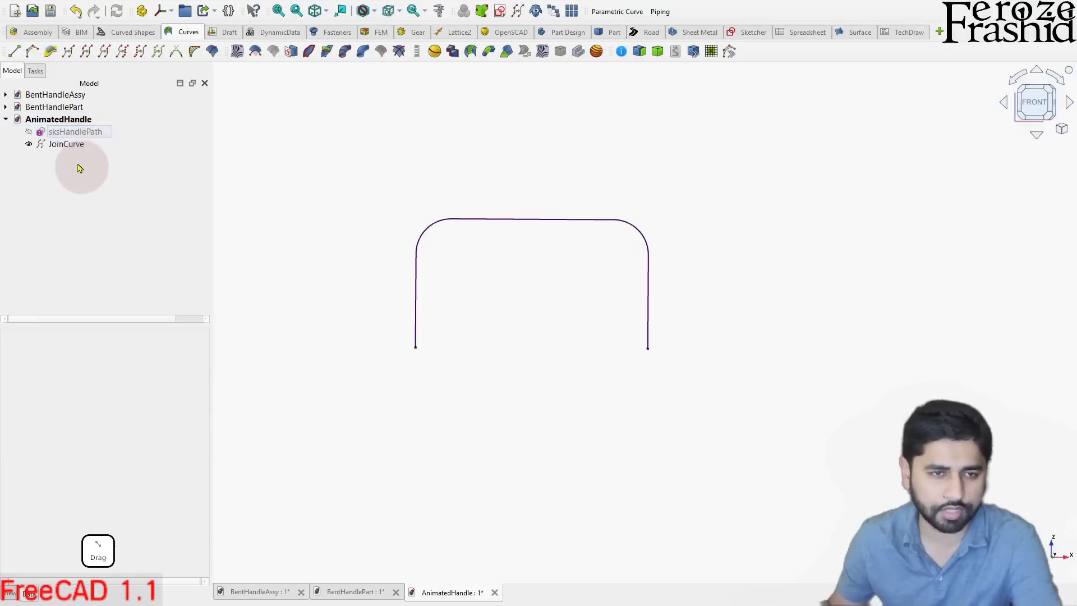
pyautogui.click(71, 145)
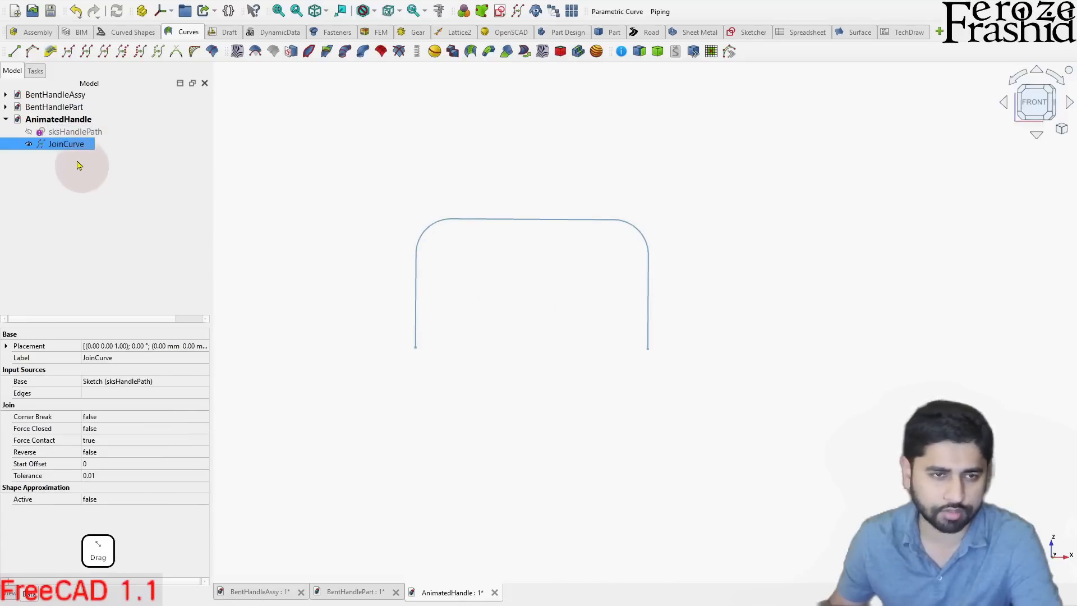
pyautogui.click(93, 196)
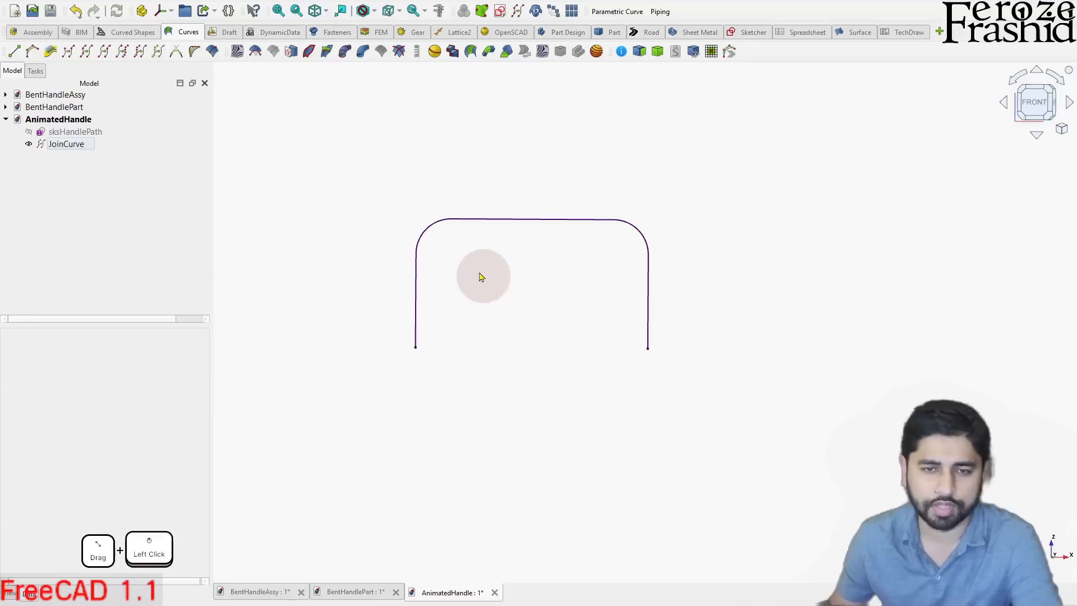
# - Switch to the Part workbench and create a new sketch on the XY plane
pyautogui.click(617, 35)
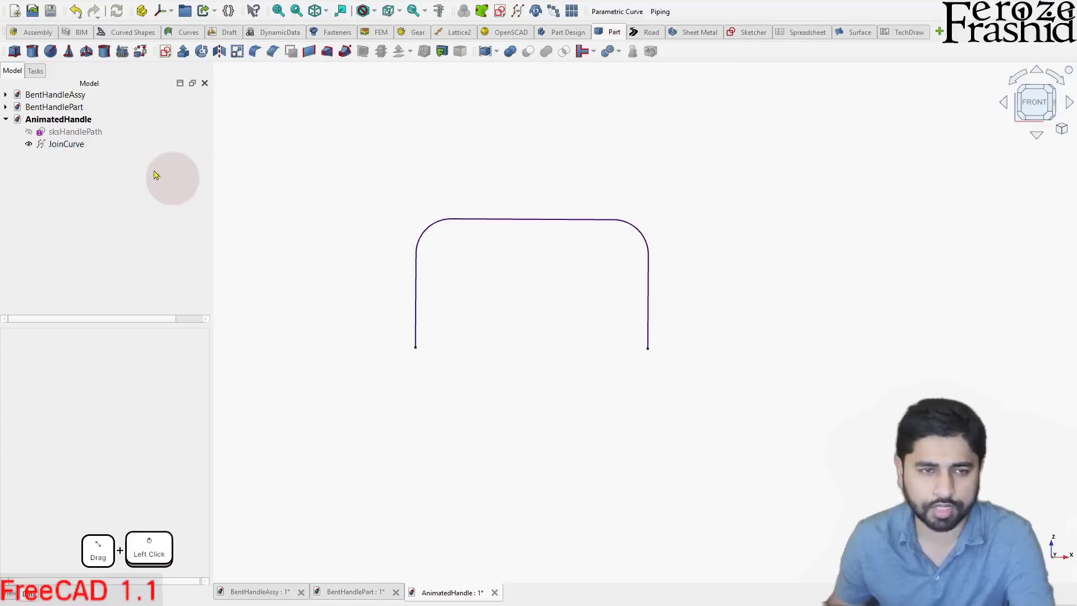
pyautogui.click(80, 135)
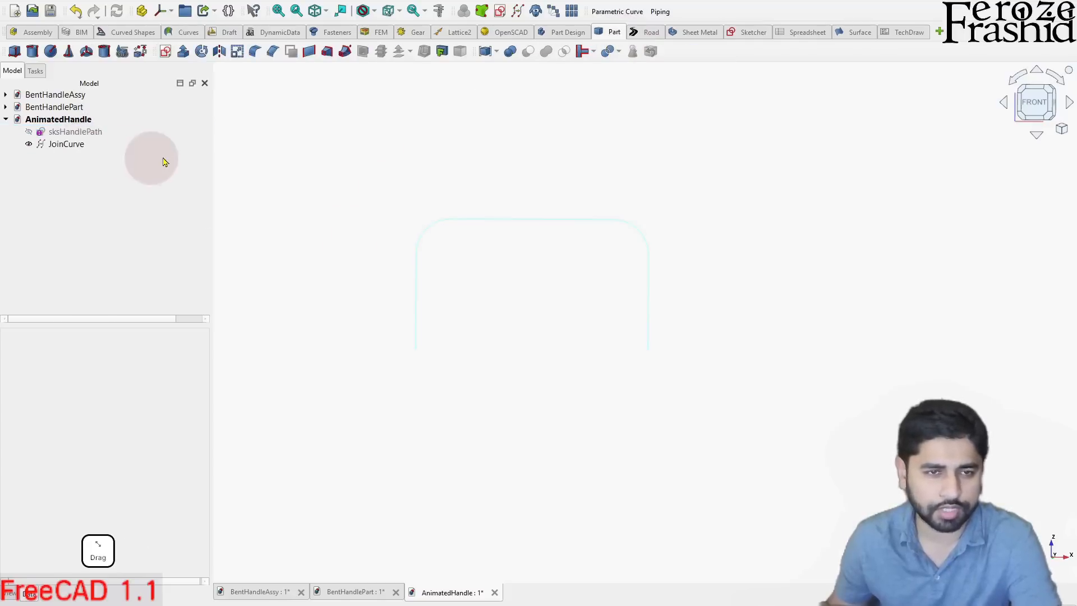
pyautogui.click(210, 183)
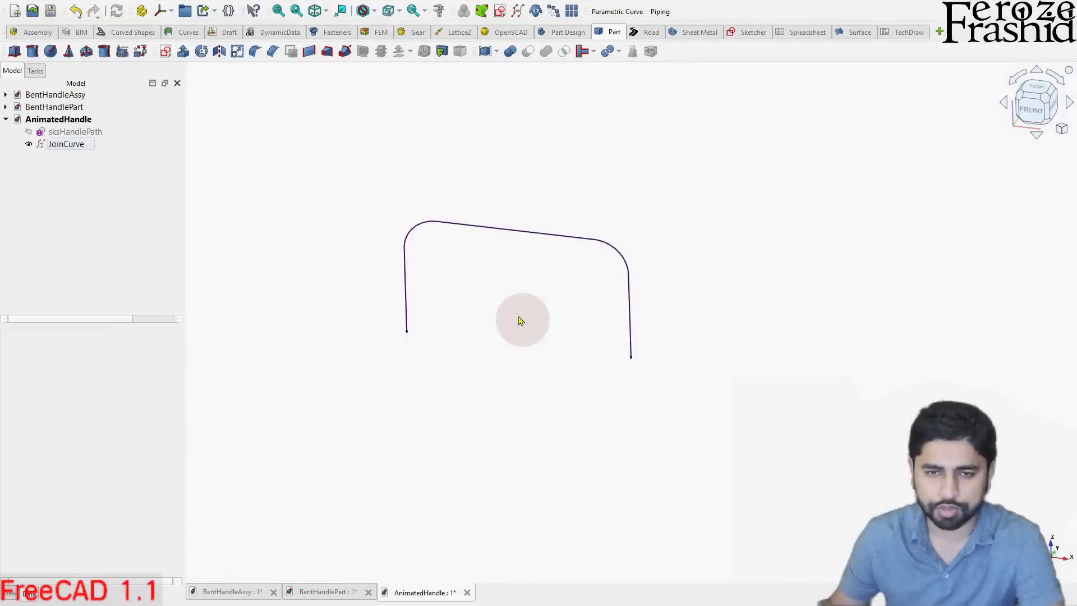
pyautogui.scroll(1, 521, 318)
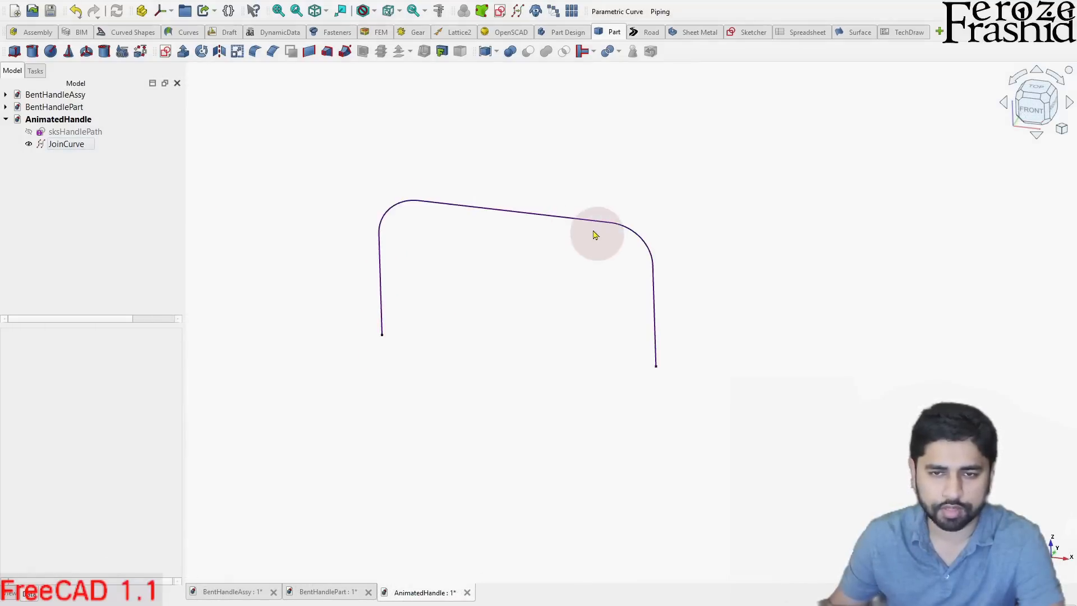
pyautogui.click(165, 51)
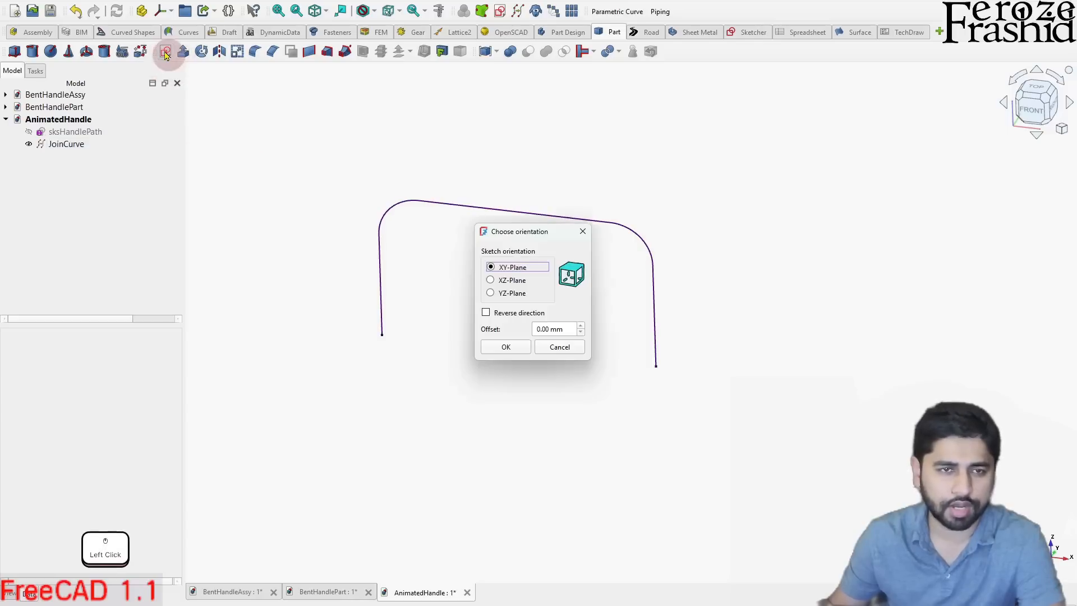
pyautogui.click(514, 347)
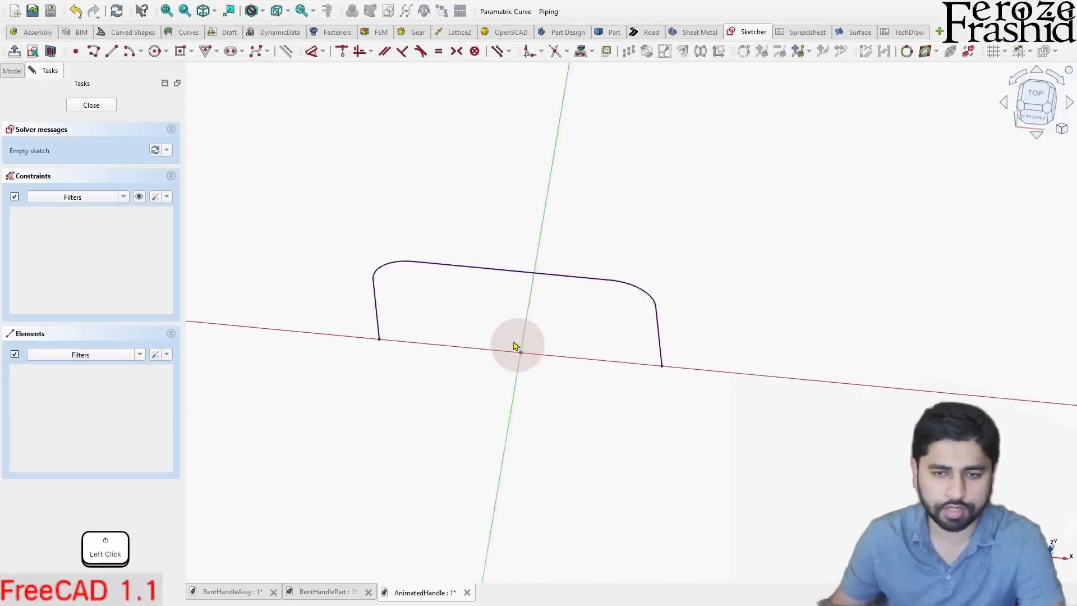
# - Draw a centered rectangle with rounded corners at the origin, 5 mm wide and 10 mm high, with a 1.5 mm corner radius
pyautogui.click(192, 51)
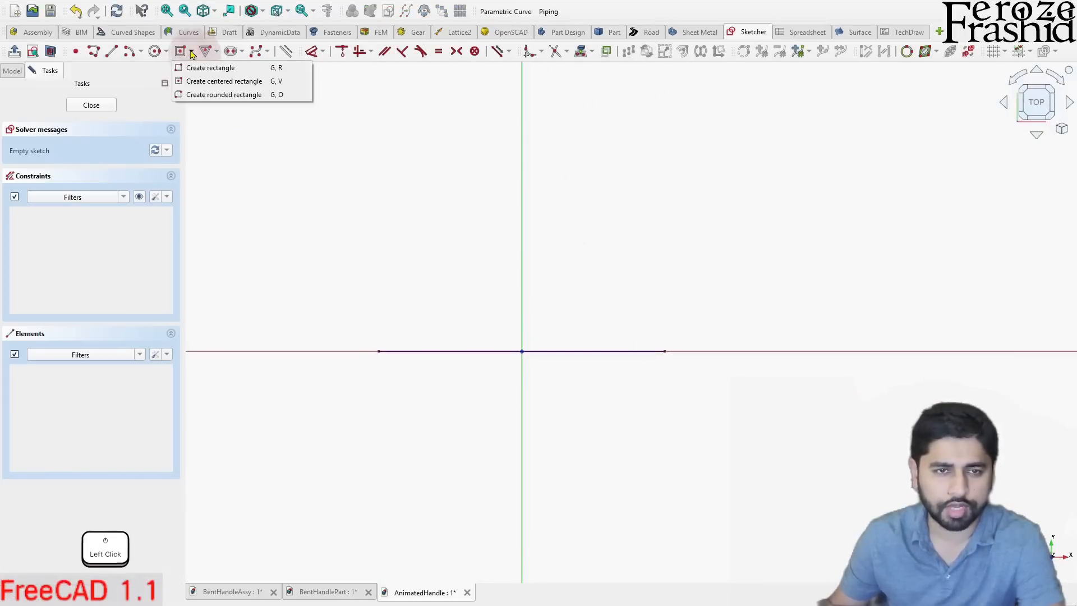
pyautogui.click(224, 81)
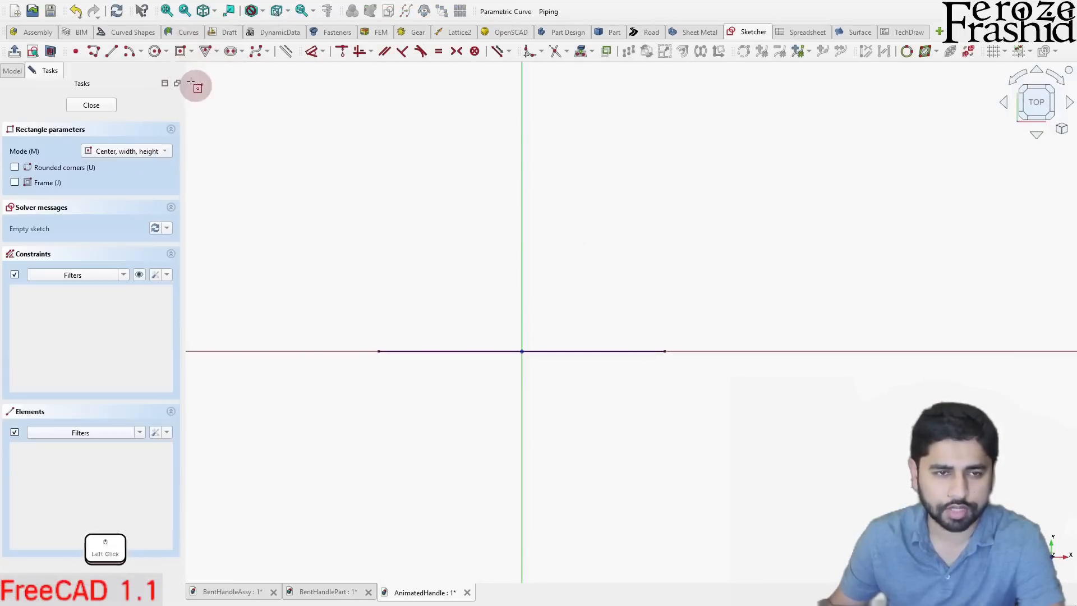
pyautogui.click(61, 167)
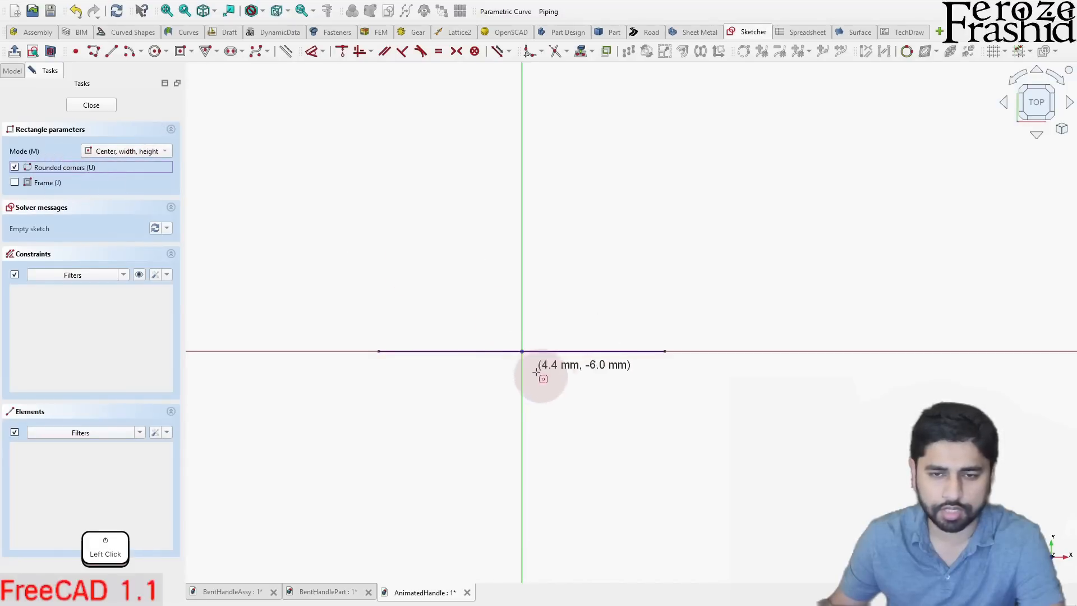
pyautogui.click(521, 351)
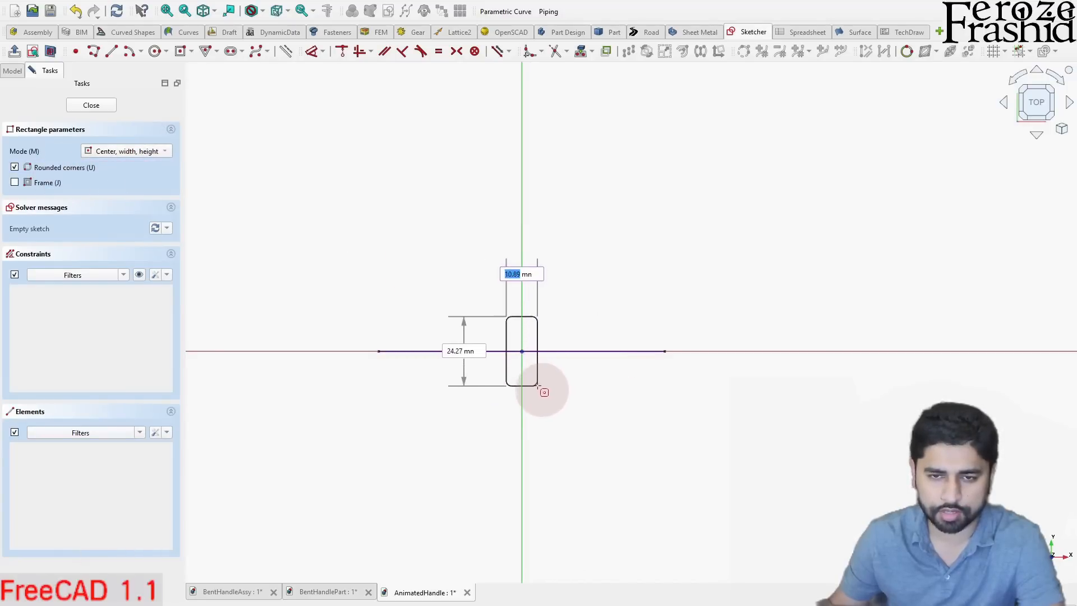
pyautogui.scroll(3, 536, 377)
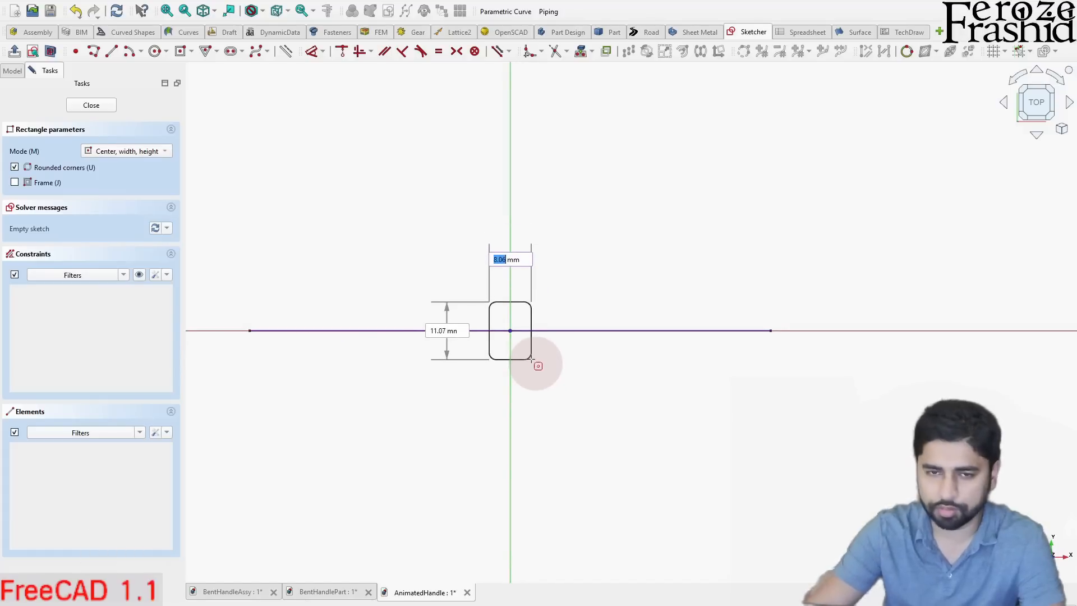
pyautogui.write('5')
pyautogui.press('Return')
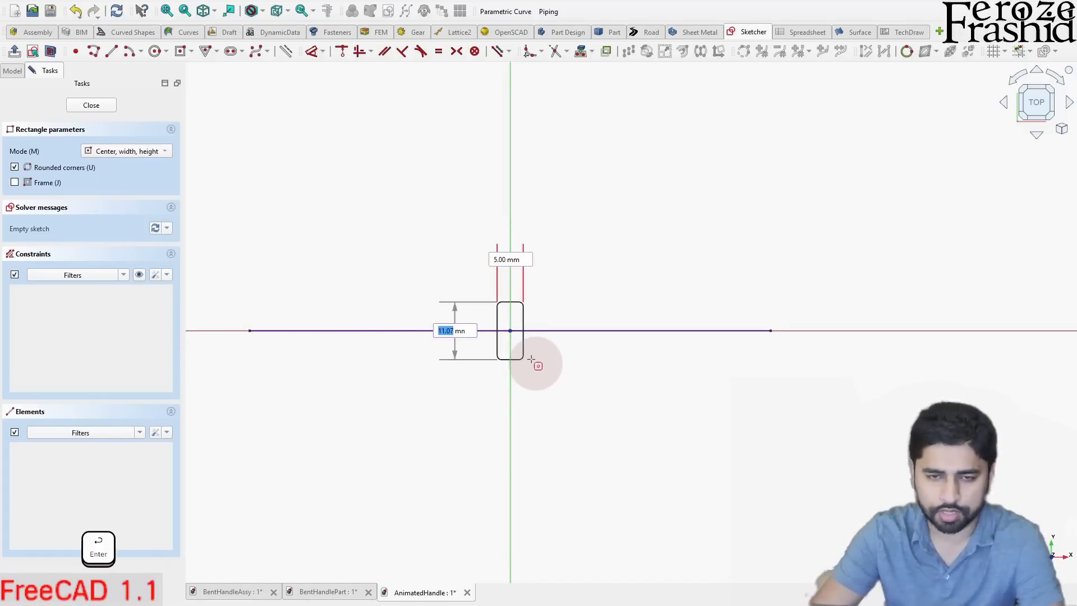
pyautogui.press('Return')
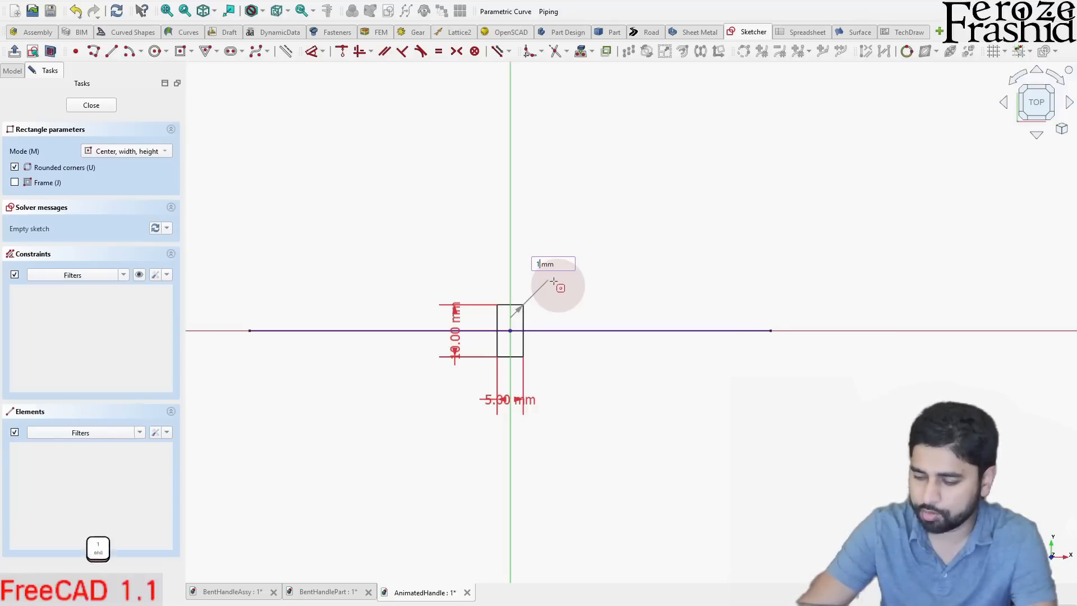
pyautogui.press('Return')
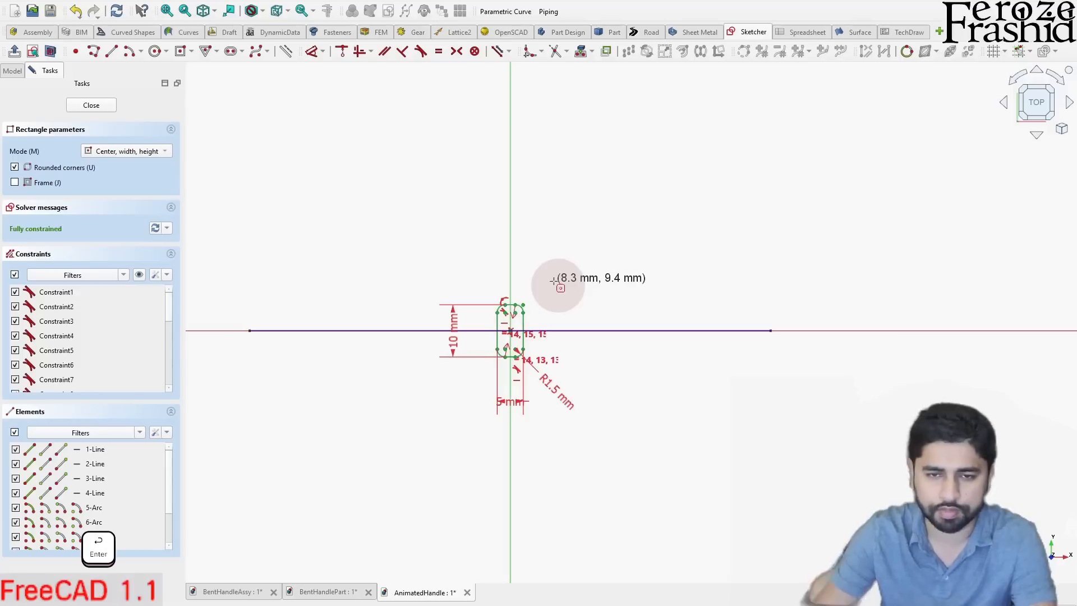
# - Close the rounded rectangle sketch and rename it sksHandleCrossSection
pyautogui.scroll(3, 522, 264)
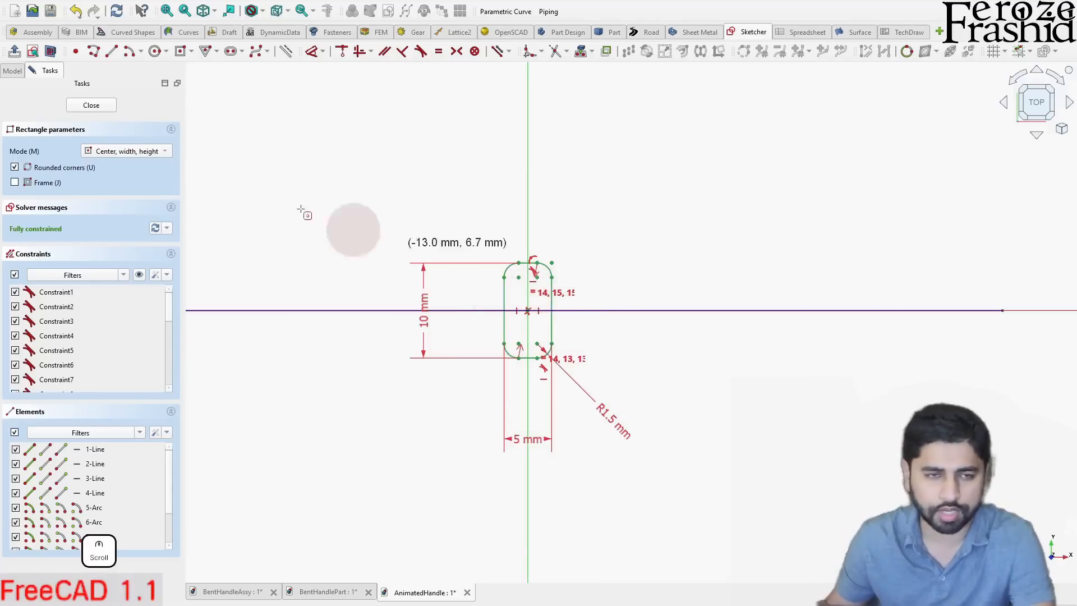
pyautogui.click(91, 106)
pyautogui.click(81, 157)
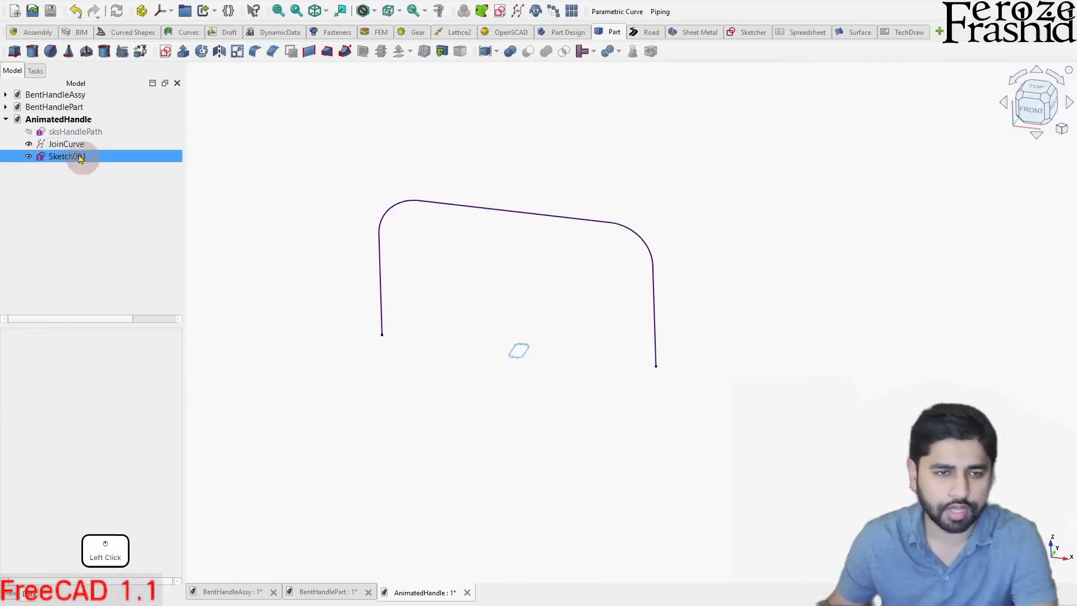
pyautogui.press('F2')
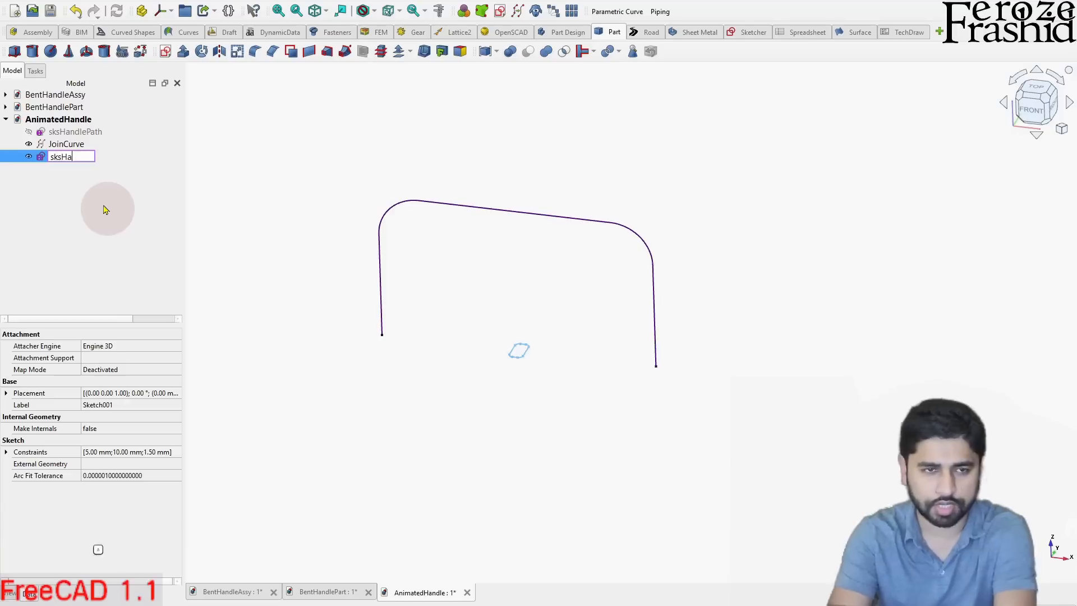
pyautogui.write('sksHandleCross')
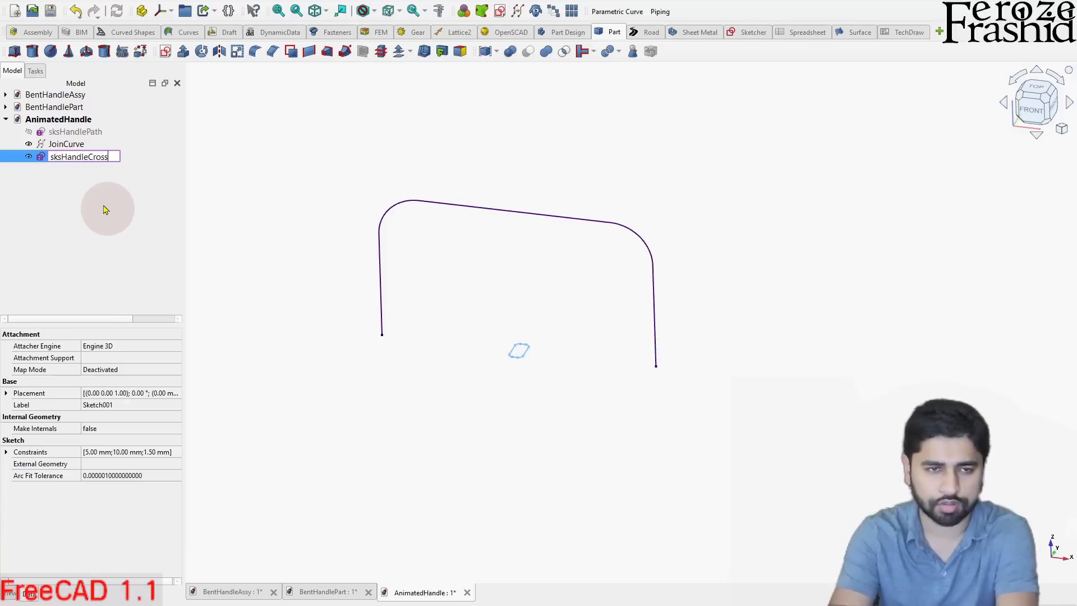
pyautogui.write('Section')
pyautogui.press('Return')
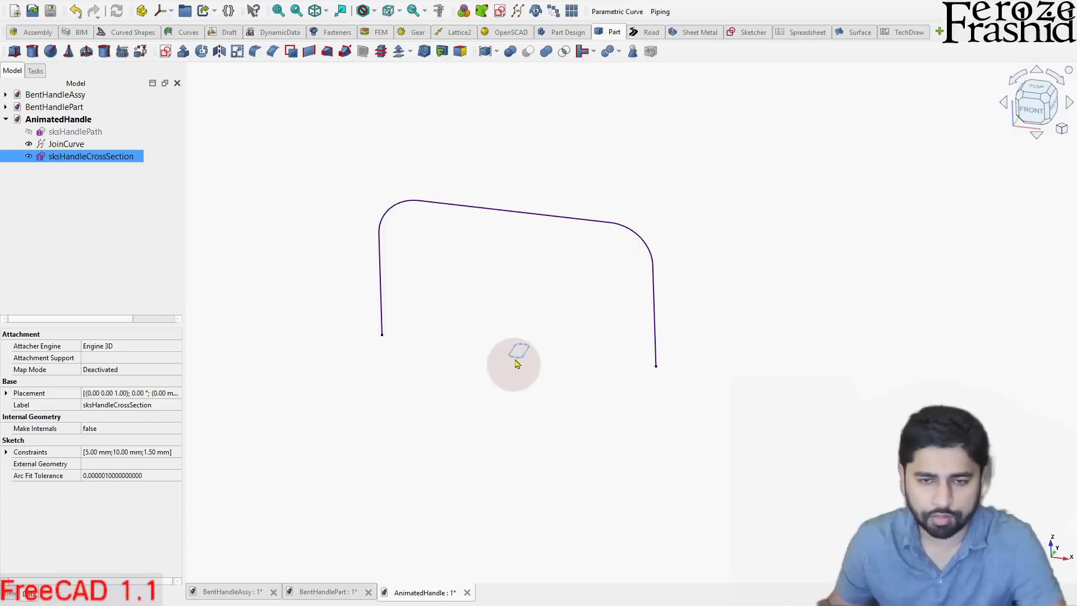
# - Show the axis cross and inspect the cross-section sketch's position relative to the origin and the handle curve
pyautogui.scroll(2, 520, 358)
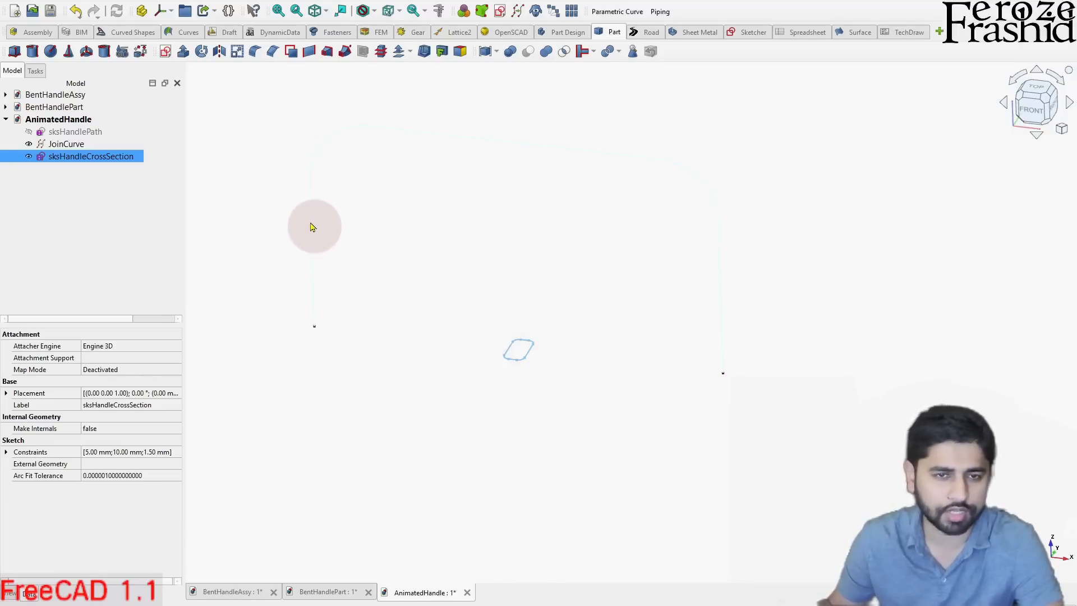
pyautogui.click(380, 265)
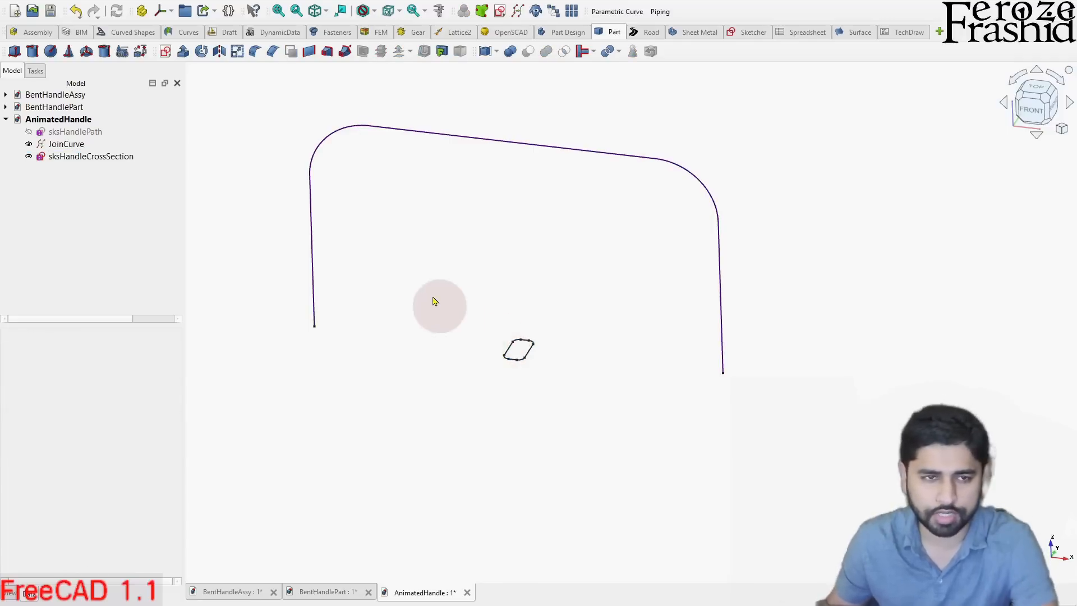
pyautogui.press('c')
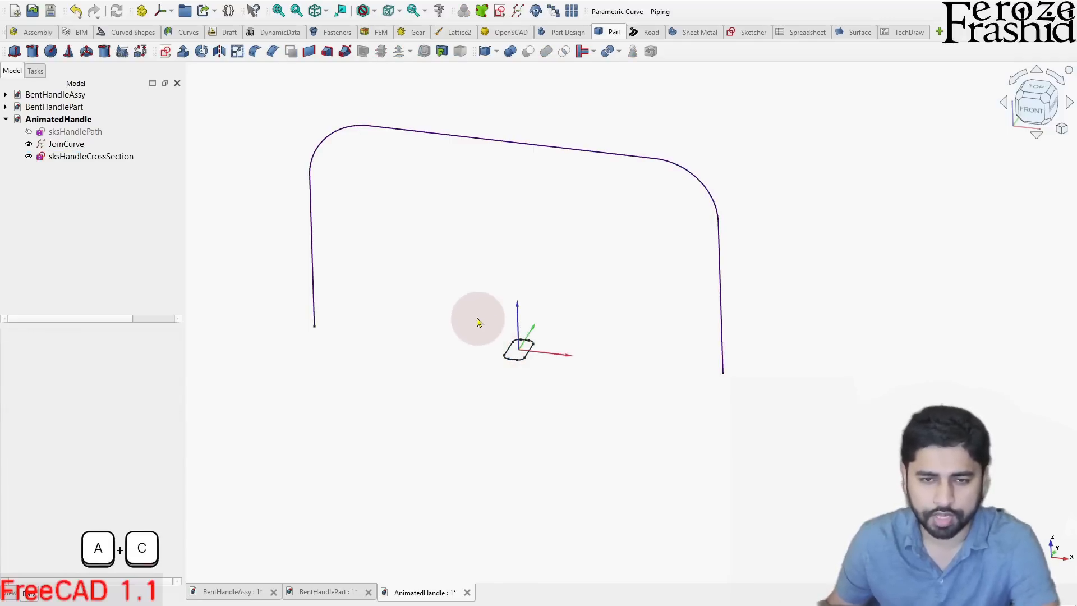
pyautogui.scroll(2, 522, 353)
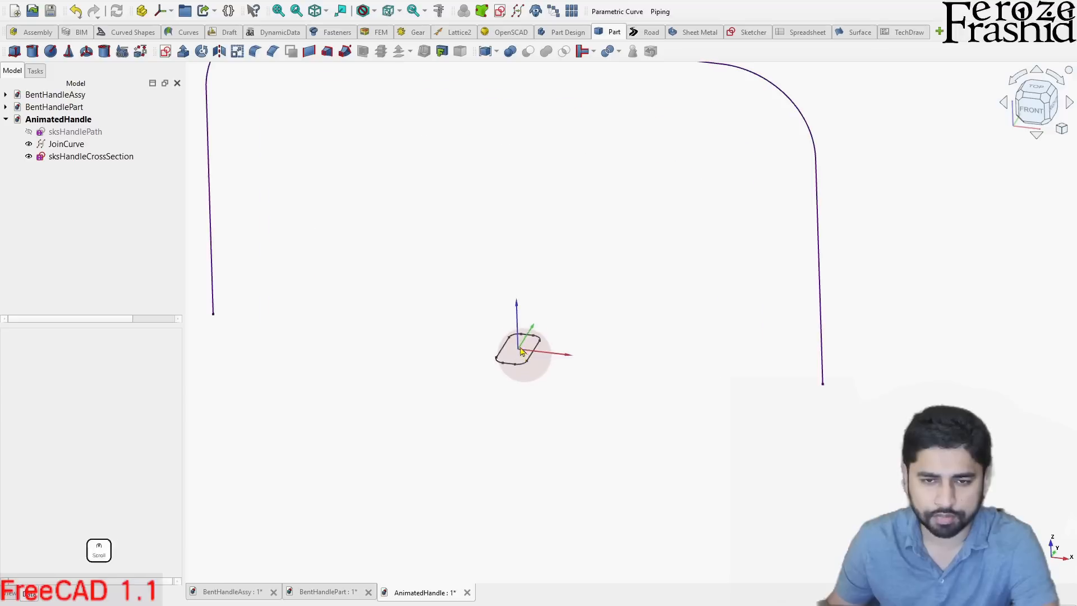
pyautogui.scroll(-2, 522, 353)
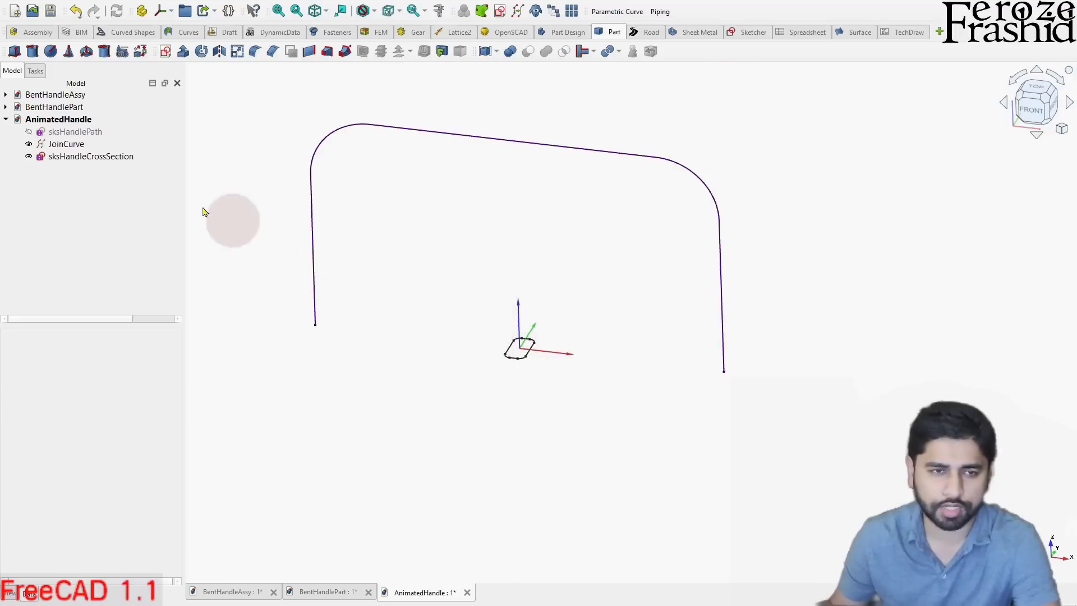
# - Toggle the axis cross off and back on
pyautogui.click(66, 144)
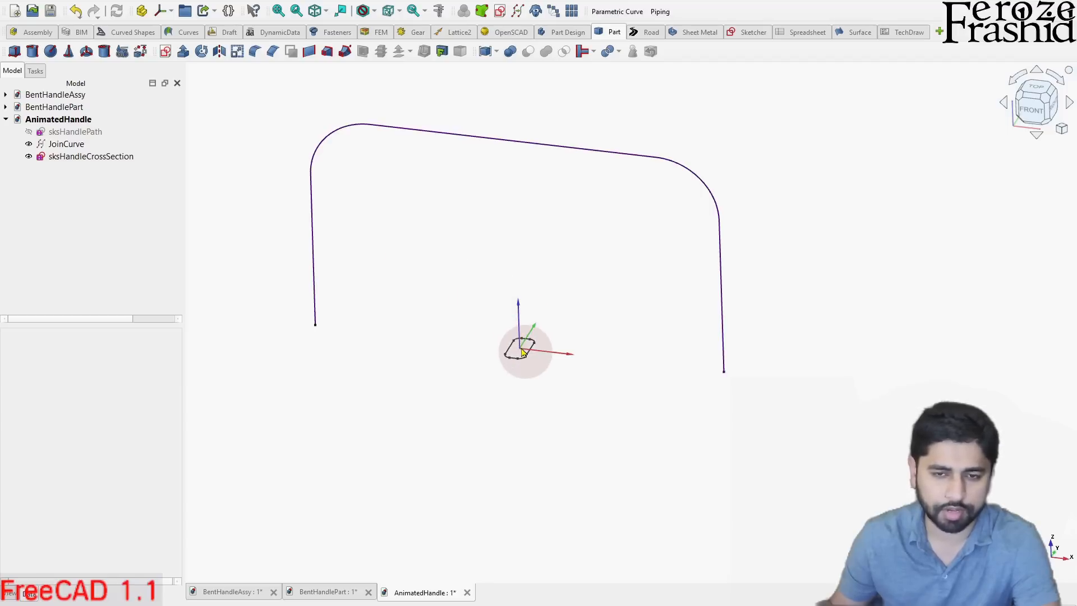
pyautogui.click(56, 2)
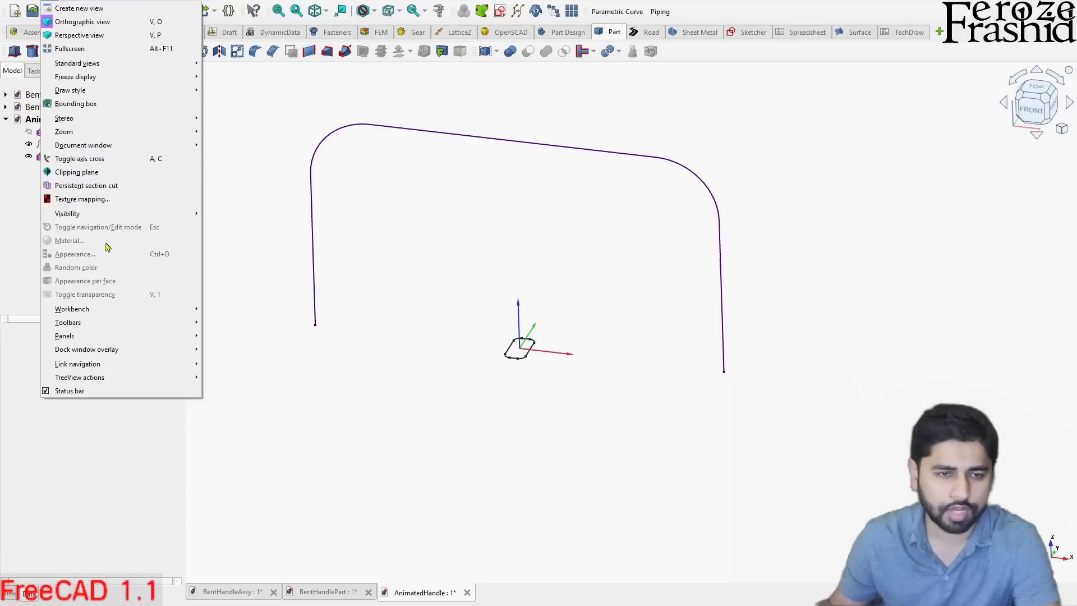
pyautogui.click(115, 164)
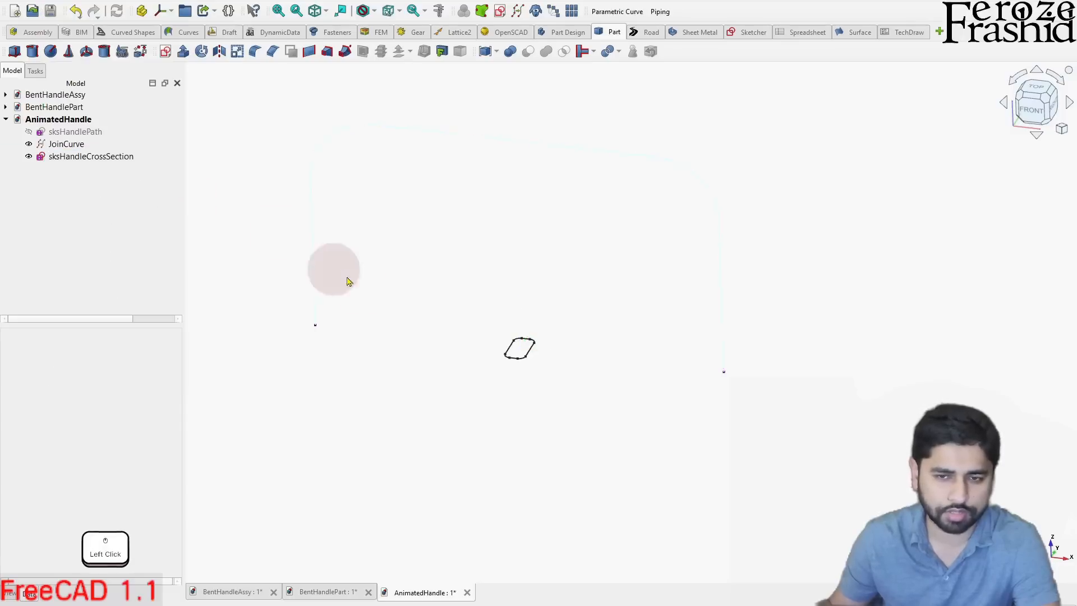
pyautogui.press('a')
pyautogui.press('c')
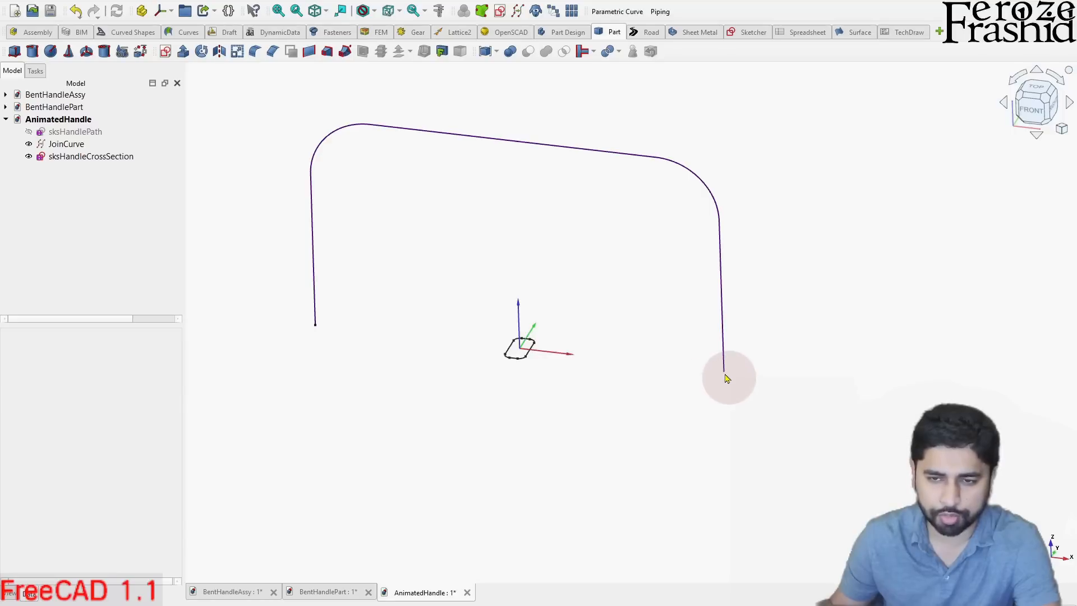
# - Attach the sksHandleCrossSection sketch to the JoinCurve edge using the Frenet NB attachment mode
pyautogui.click(82, 210)
pyautogui.click(106, 159)
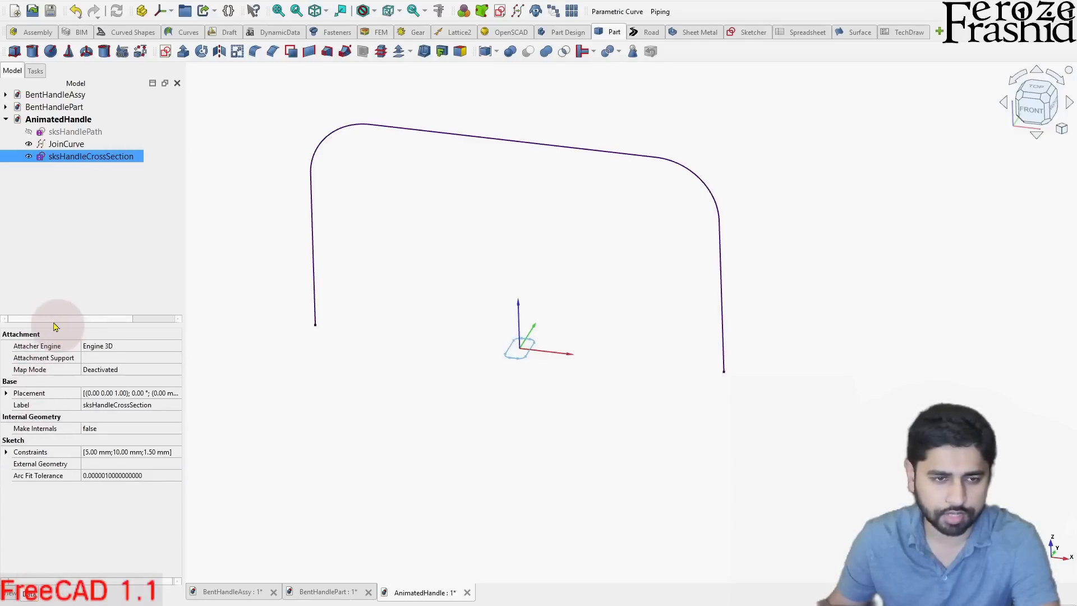
pyautogui.click(99, 359)
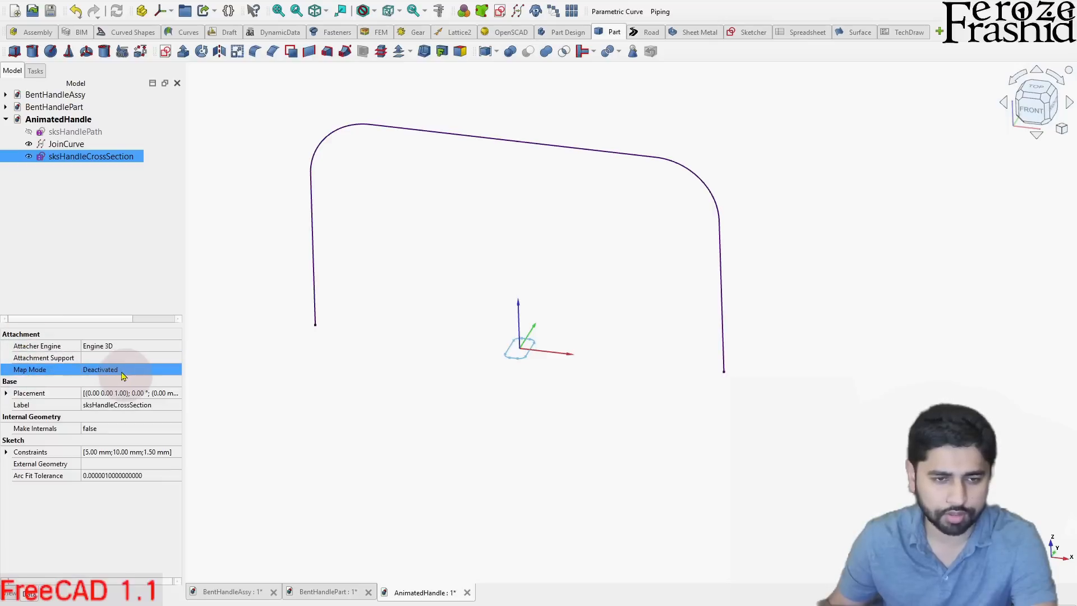
pyautogui.click(157, 373)
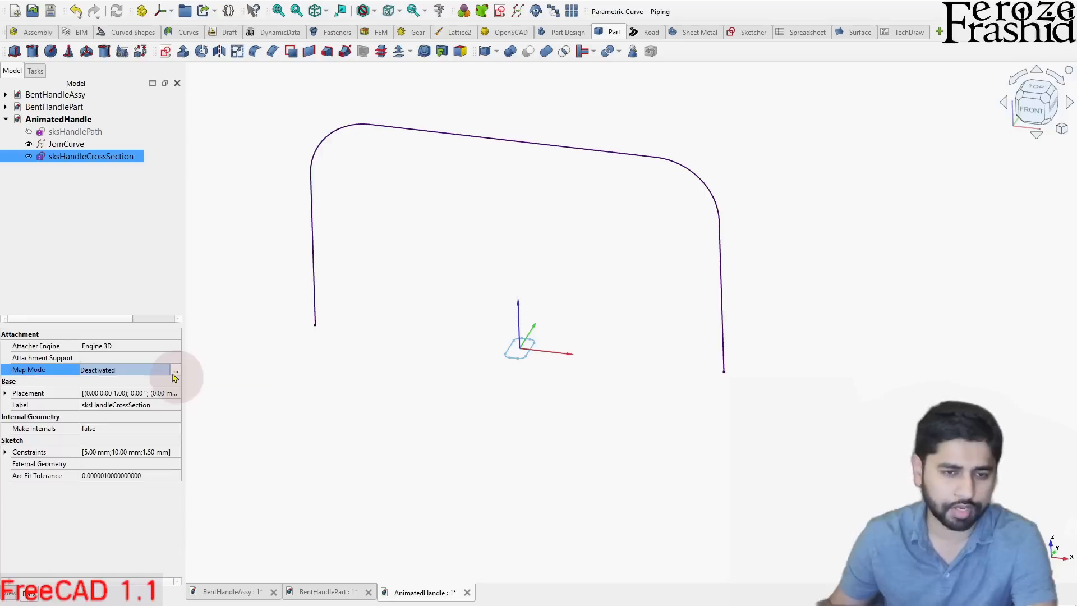
pyautogui.click(176, 373)
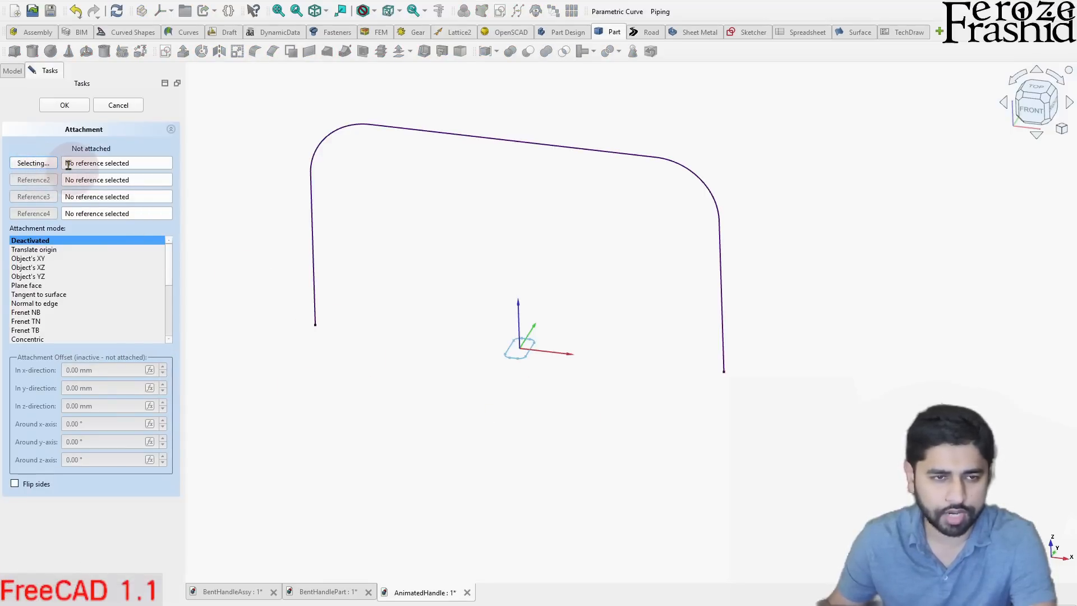
pyautogui.click(360, 313)
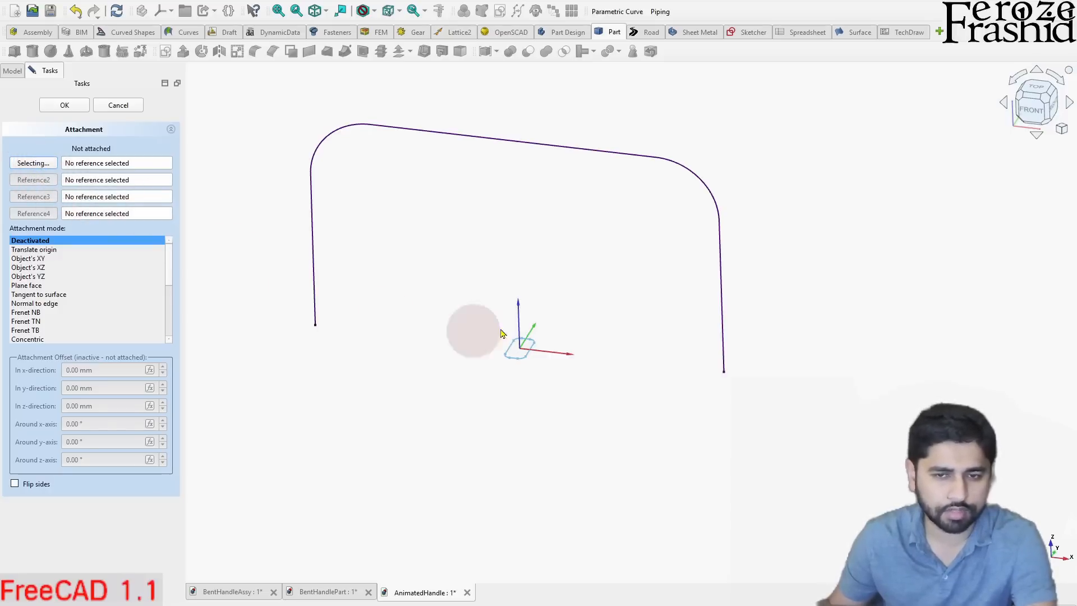
pyautogui.click(721, 331)
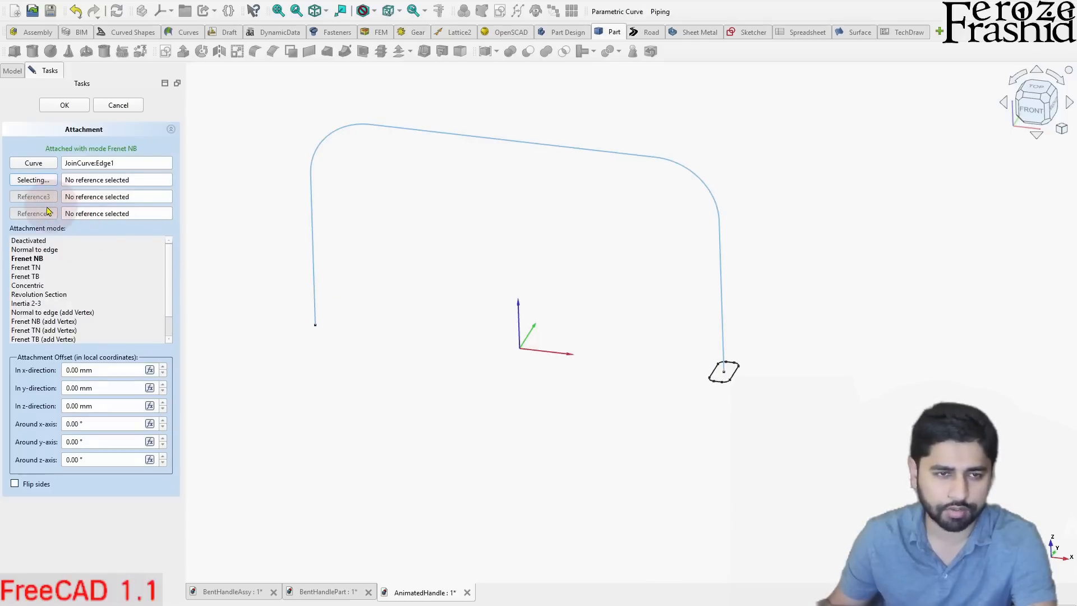
pyautogui.click(340, 250)
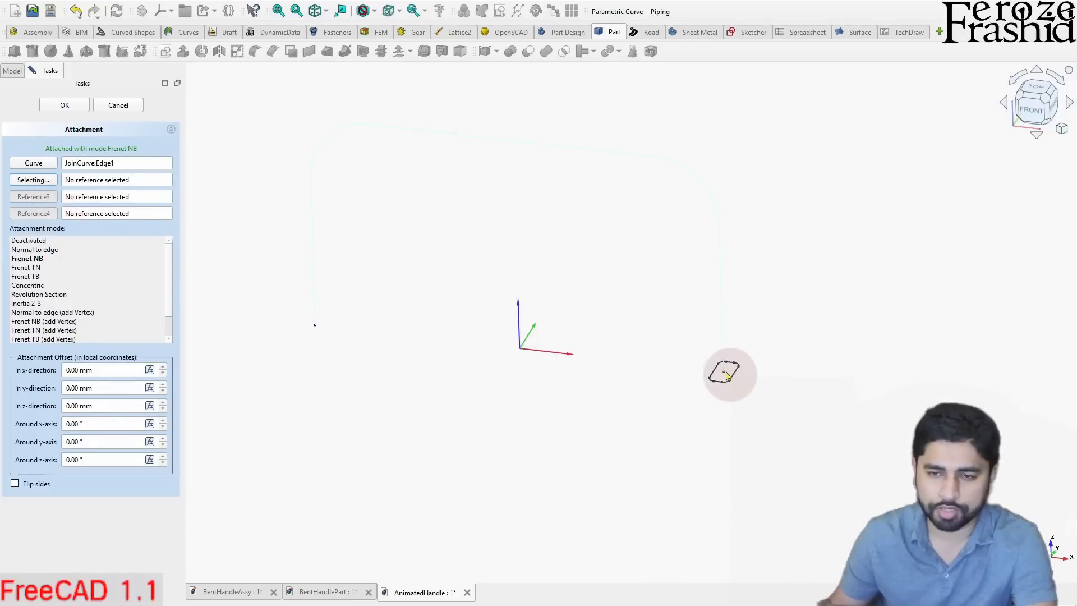
pyautogui.click(55, 242)
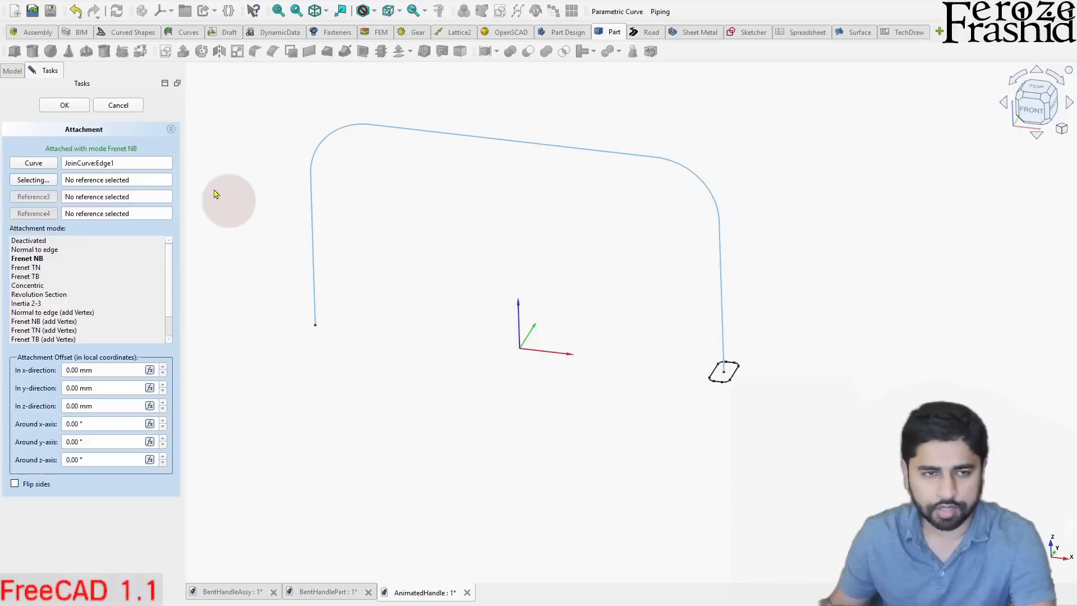
pyautogui.click(64, 106)
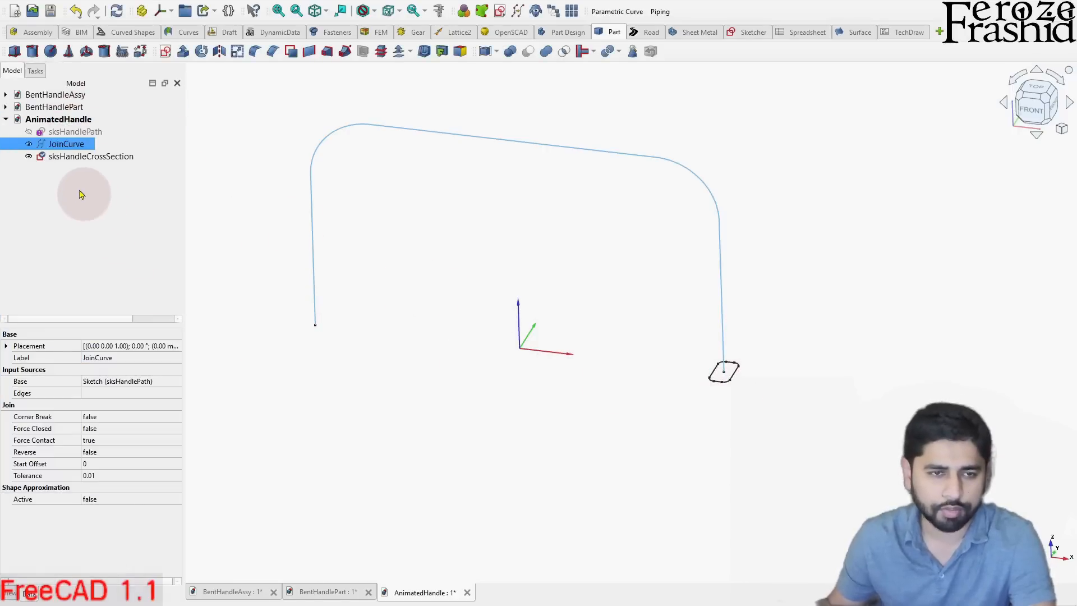
# - Review the map mode, map path parameter and attachment offset properties of sksHandleCrossSection
pyautogui.click(78, 158)
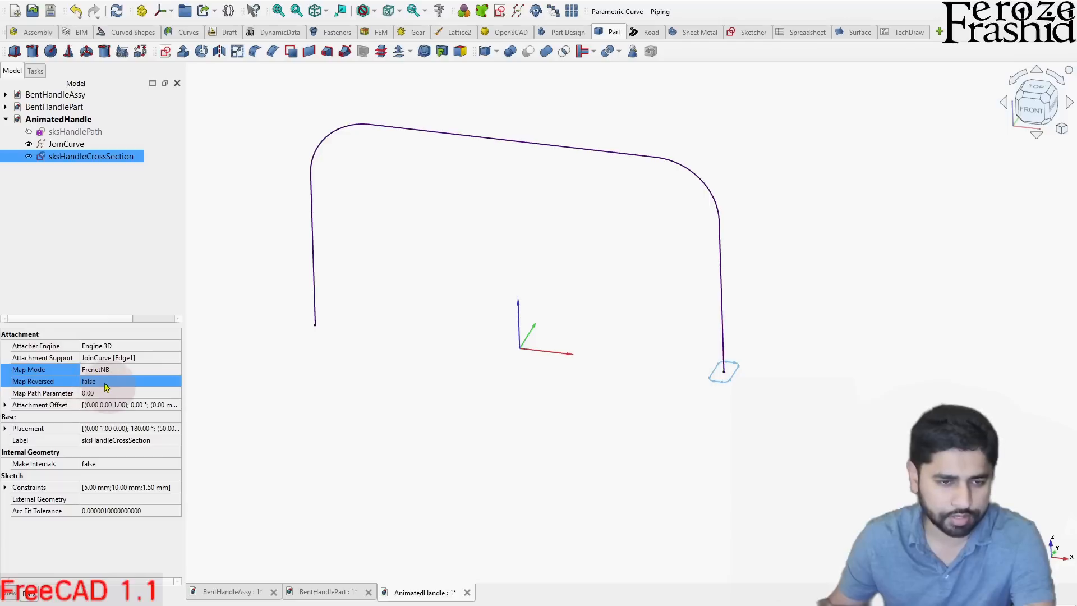
pyautogui.click(87, 395)
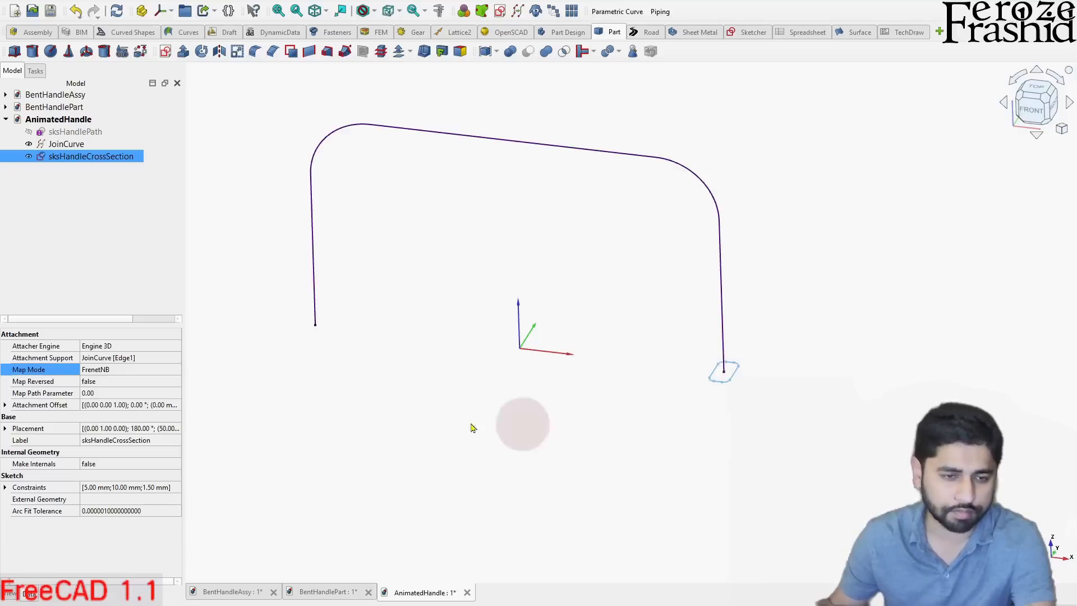
pyautogui.click(8, 407)
pyautogui.click(6, 406)
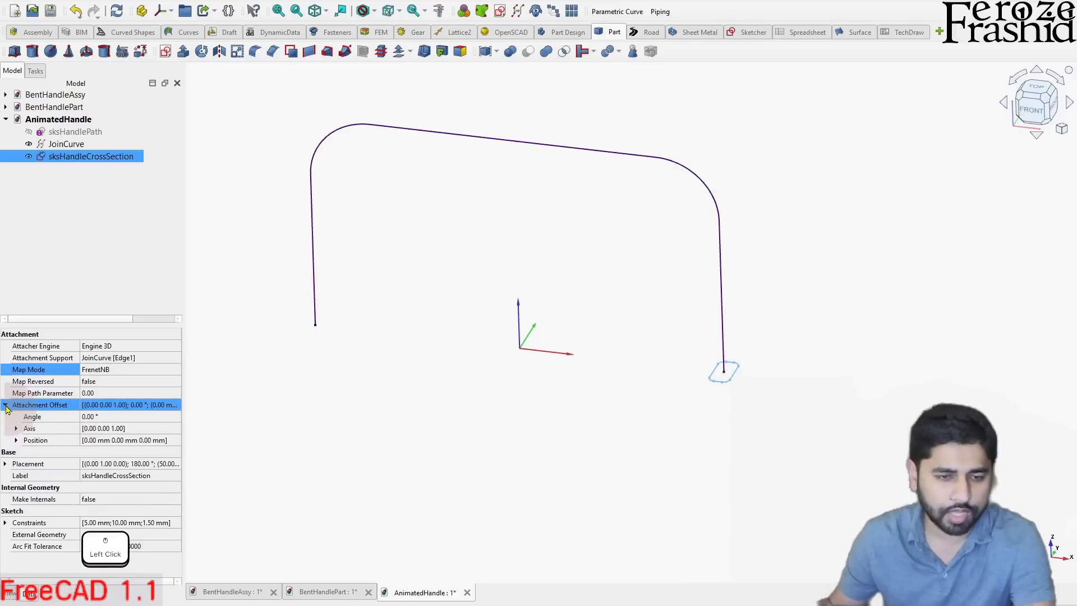
pyautogui.click(6, 407)
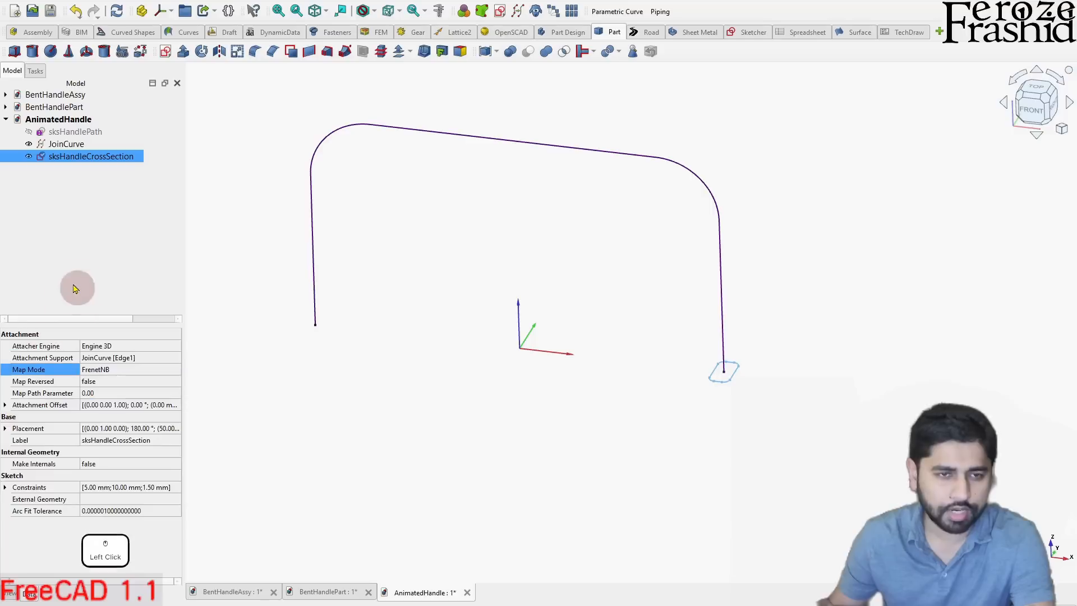
pyautogui.click(300, 318)
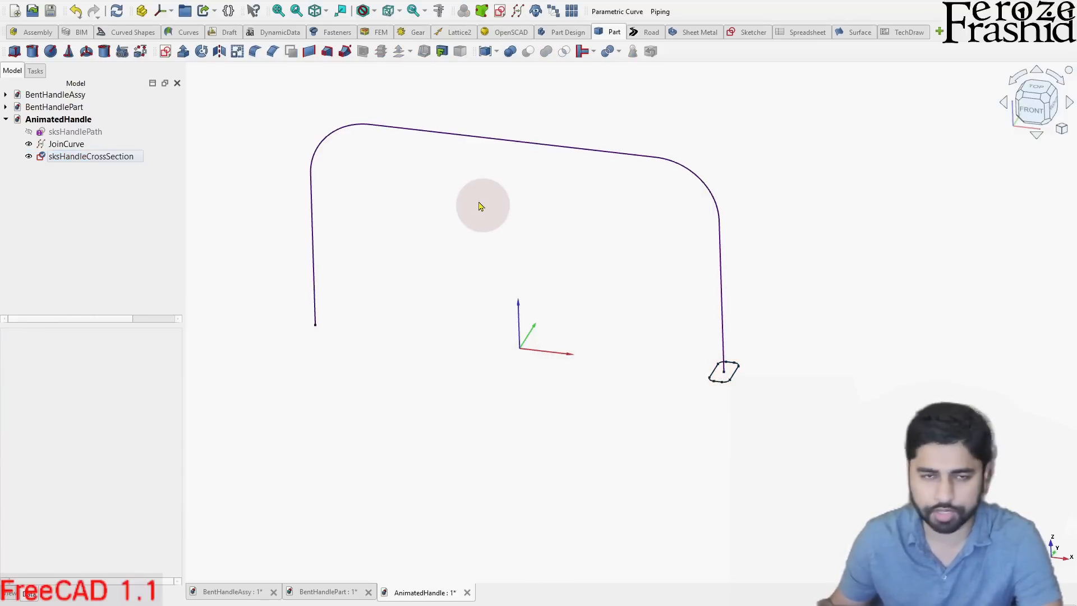
pyautogui.click(100, 193)
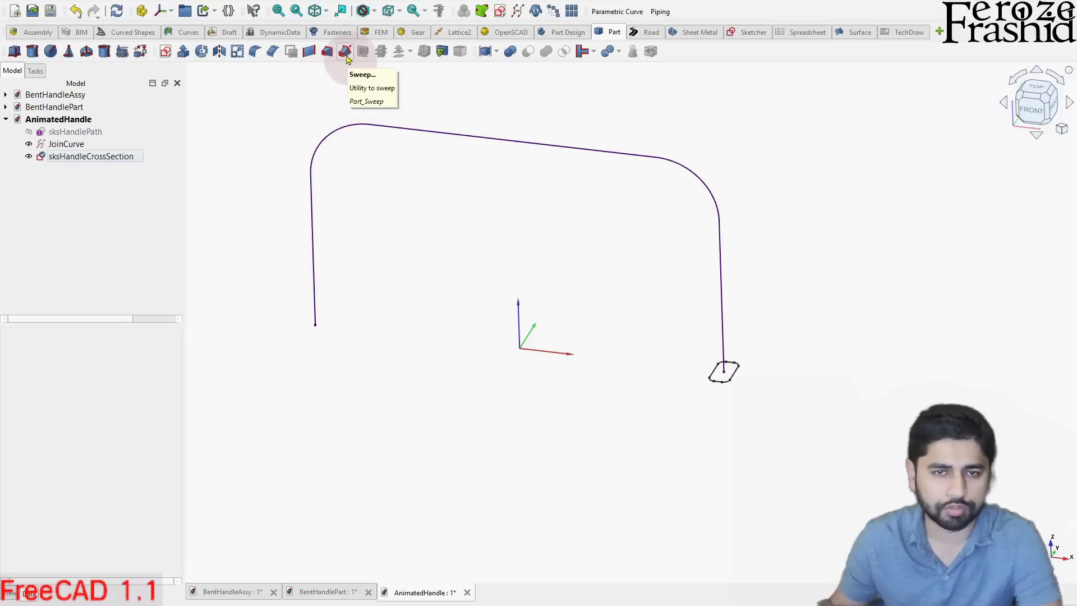
# - Start a Part Sweep and add sksHandleCrossSection as its profile
pyautogui.click(345, 52)
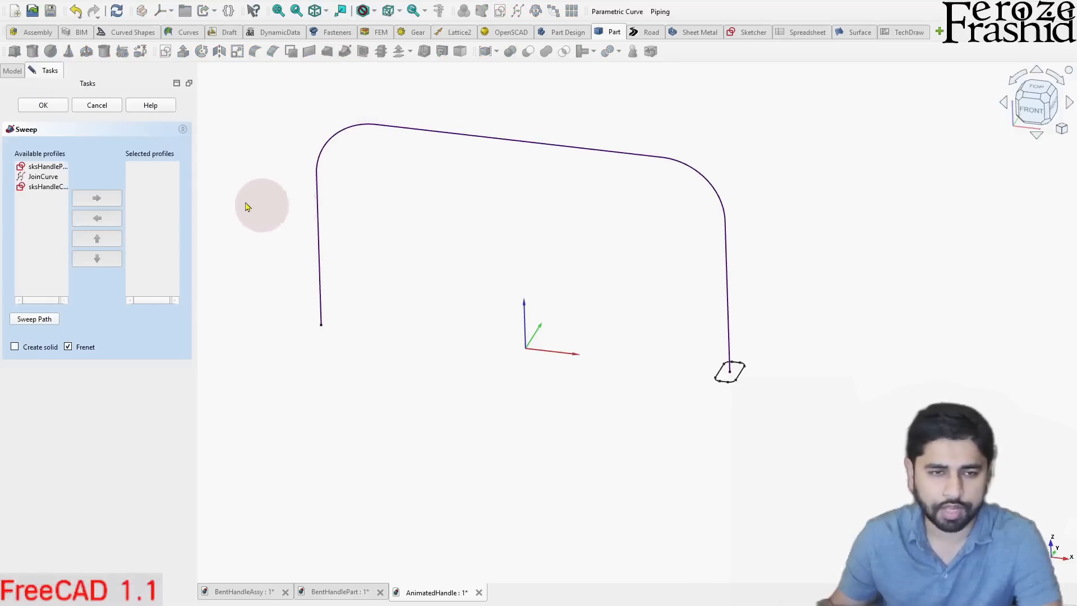
pyautogui.click(61, 188)
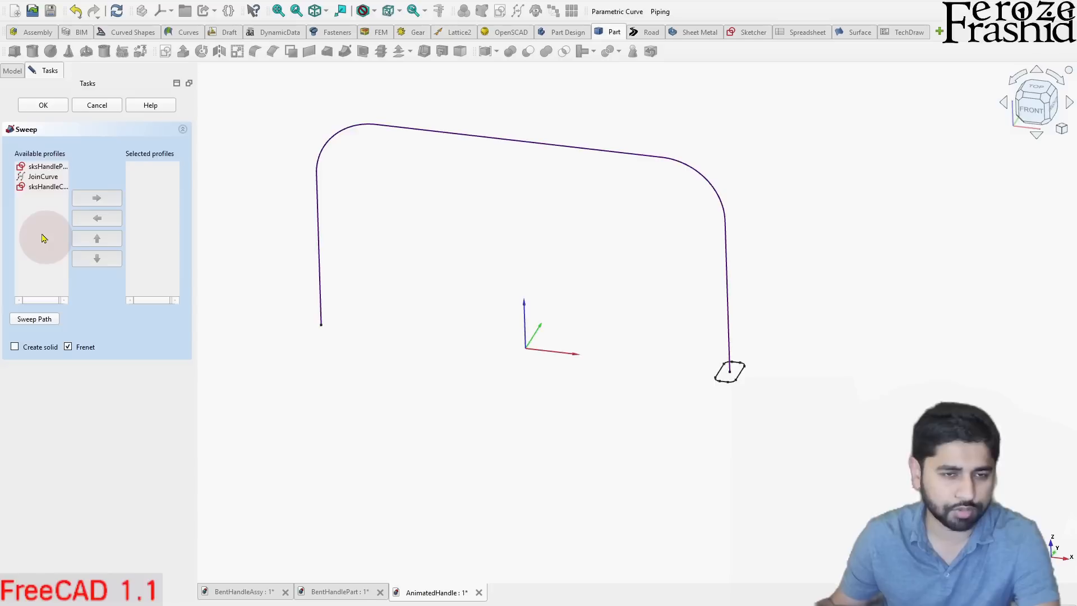
pyautogui.click(53, 189)
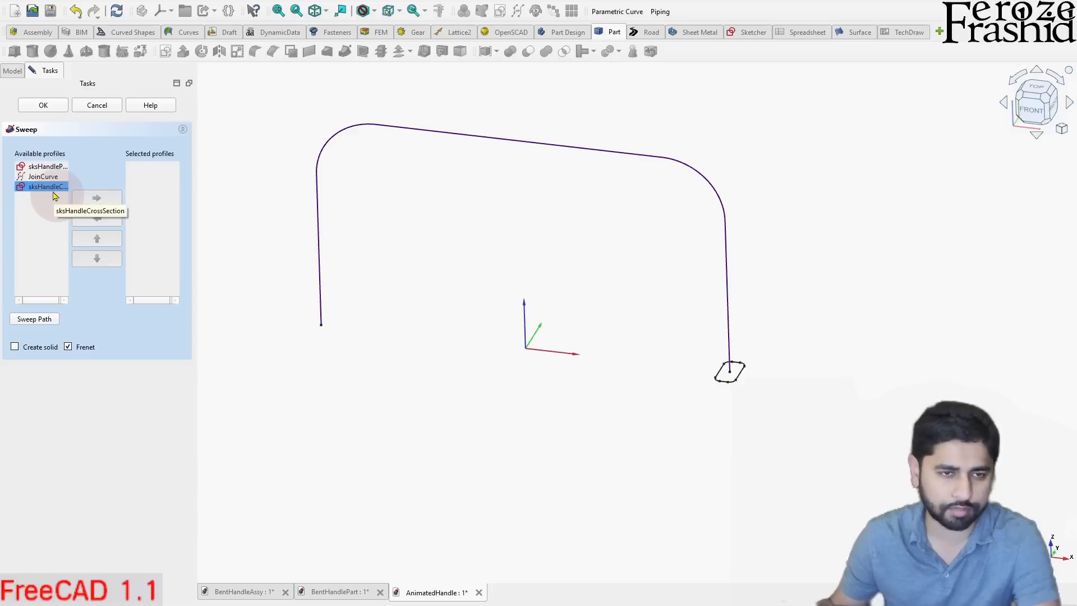
pyautogui.click(51, 198)
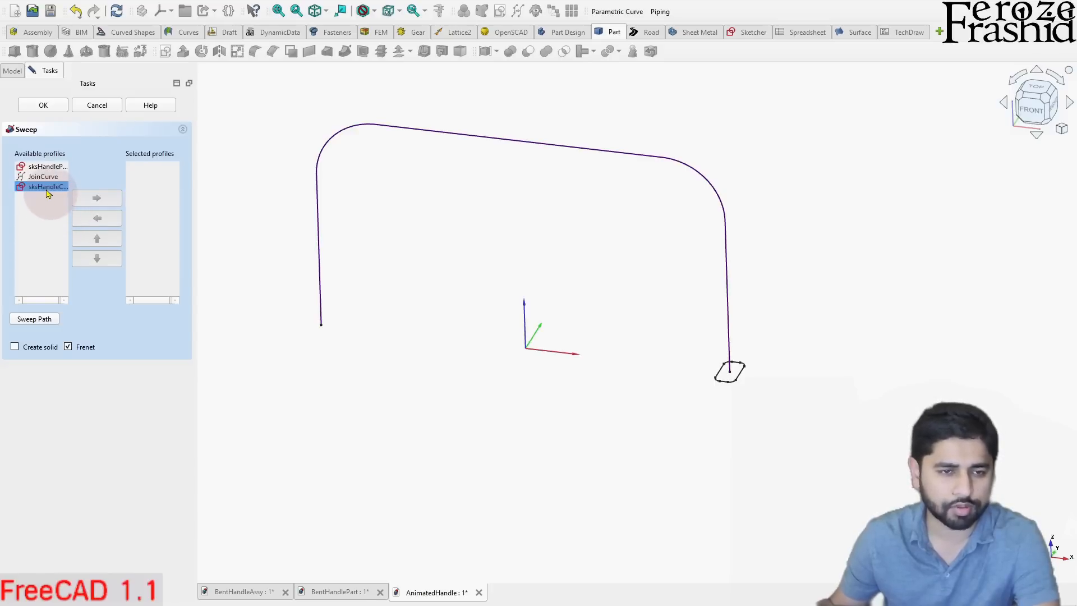
pyautogui.doubleClick(48, 191)
pyautogui.click(155, 168)
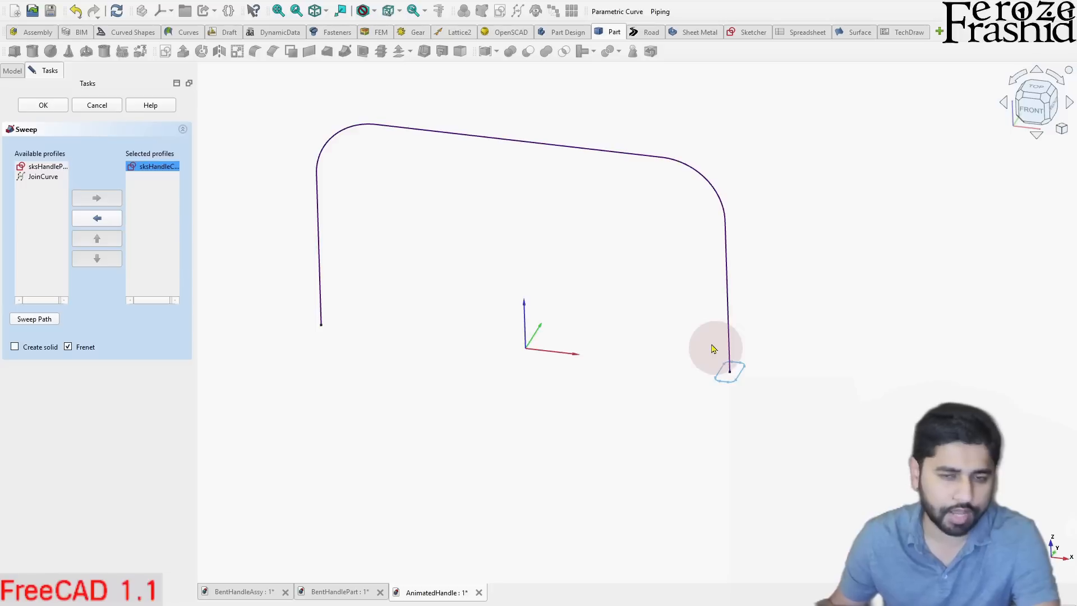
# - Sweep the profile along the JoinCurve edge as a solid, with the Frenet option turned off
pyautogui.click(34, 319)
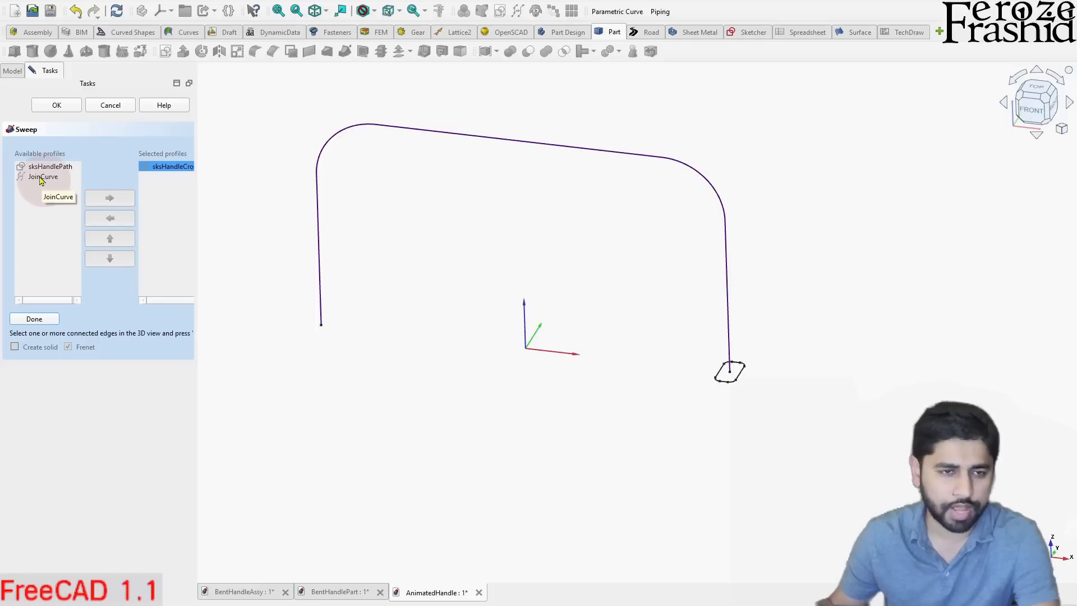
pyautogui.click(314, 221)
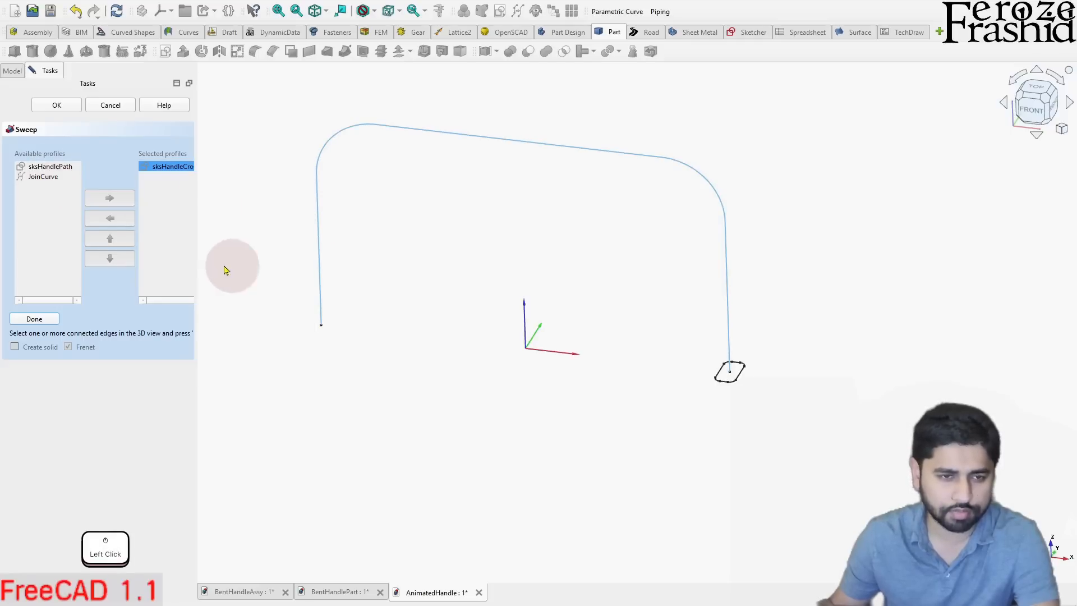
pyautogui.click(40, 321)
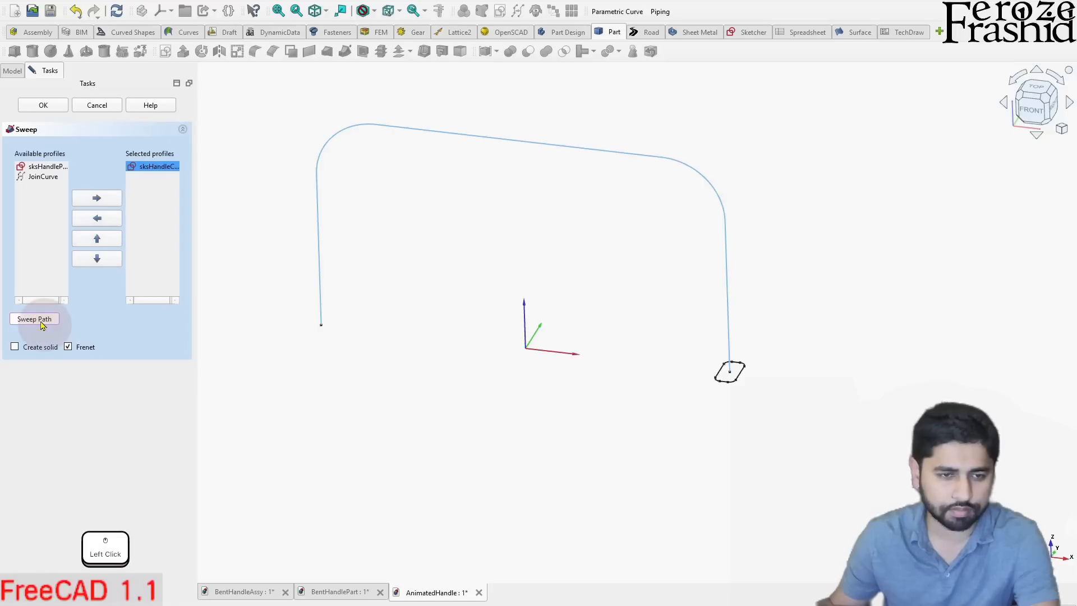
pyautogui.click(15, 348)
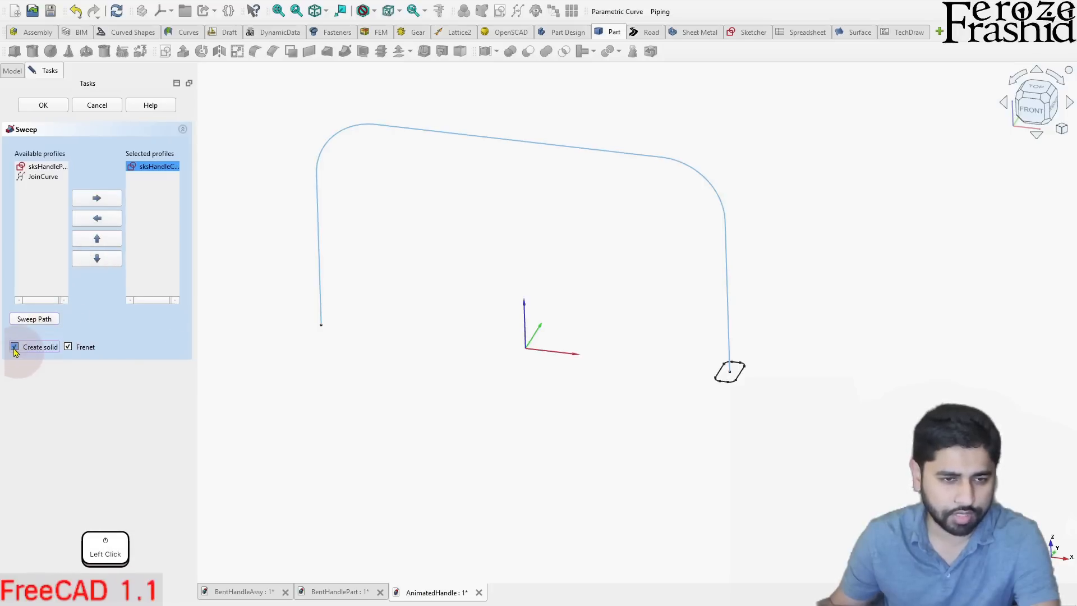
pyautogui.click(68, 348)
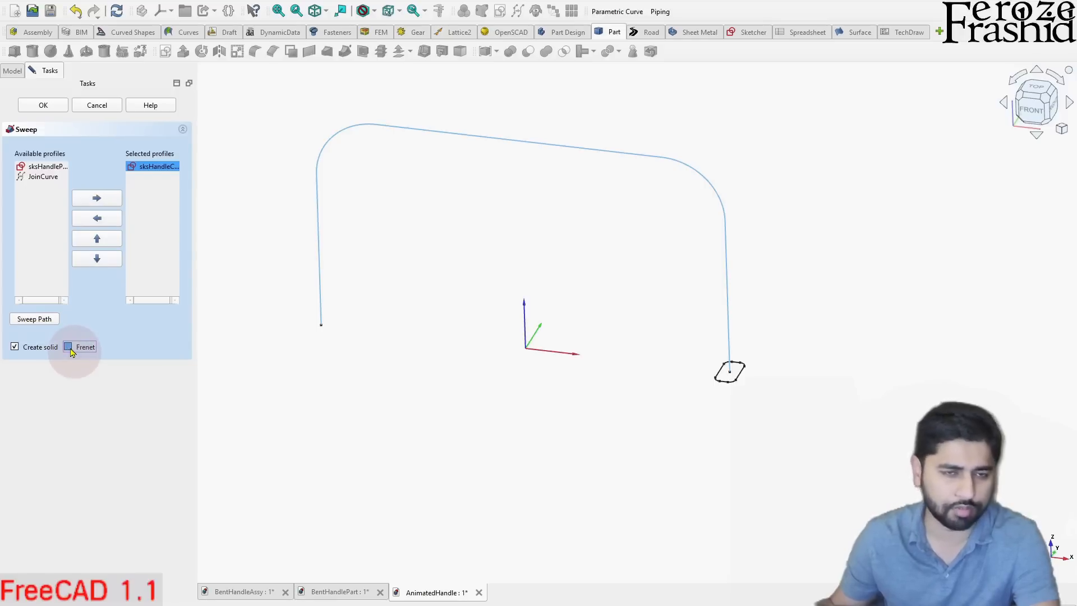
pyautogui.click(47, 107)
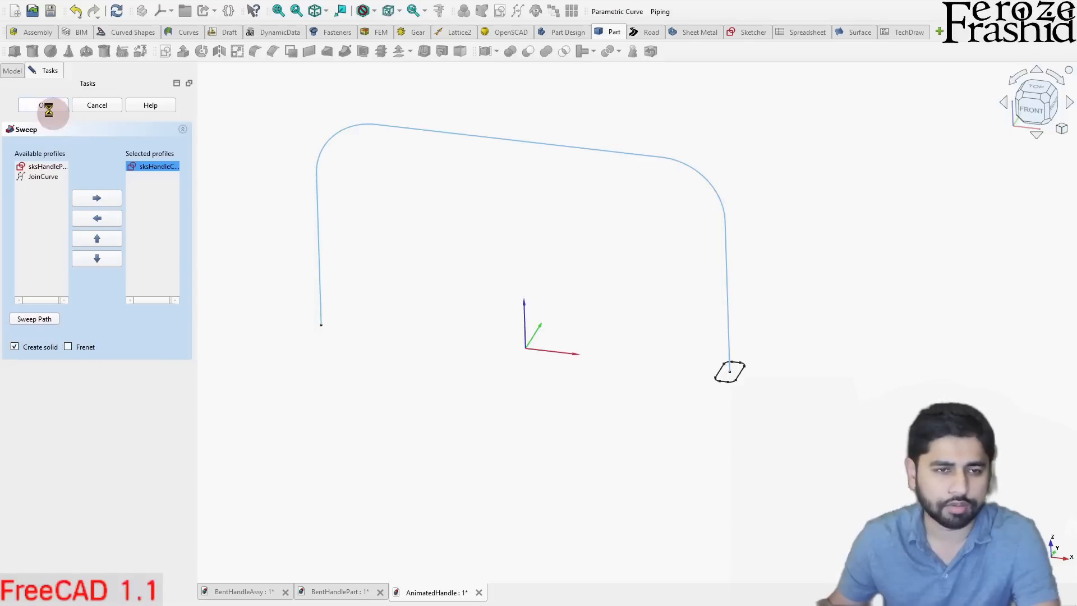
# - Inspect the swept handle from several angles and review the Sweep object's properties
pyautogui.moveTo(558, 298); pyautogui.dragTo(500, 317, button='middle')
pyautogui.scroll(-2, 500, 320)
pyautogui.moveTo(552, 358)
pyautogui.mouseDown(button='middle')
pyautogui.moveTo(598, 272)
pyautogui.moveTo(592, 211)
pyautogui.moveTo(573, 247)
pyautogui.moveTo(555, 370)
pyautogui.mouseUp(button='middle')
pyautogui.scroll(2, 431, 212)
pyautogui.scroll(-2, 449, 168)
pyautogui.moveTo(466, 140); pyautogui.dragTo(481, 233, button='middle')
pyautogui.click(405, 230)
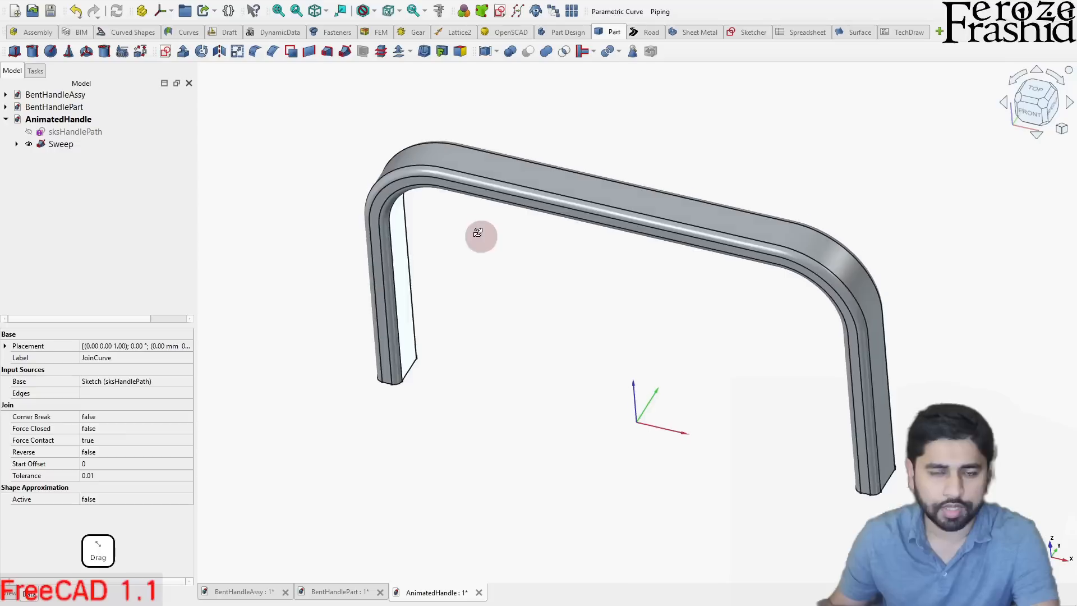
pyautogui.click(63, 147)
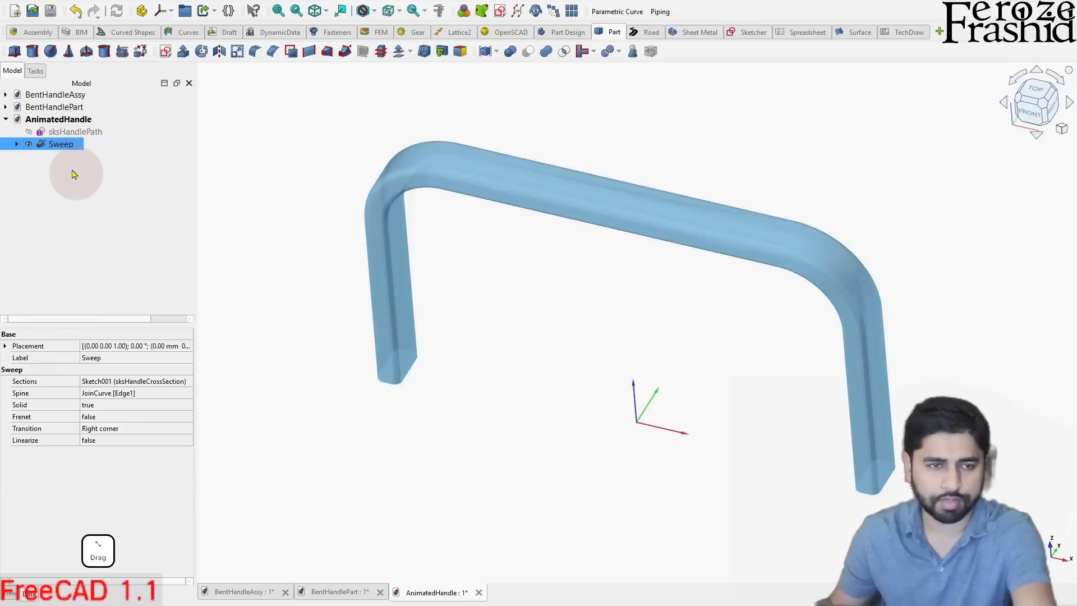
pyautogui.click(72, 174)
pyautogui.moveTo(241, 195); pyautogui.dragTo(473, 243, button='middle')
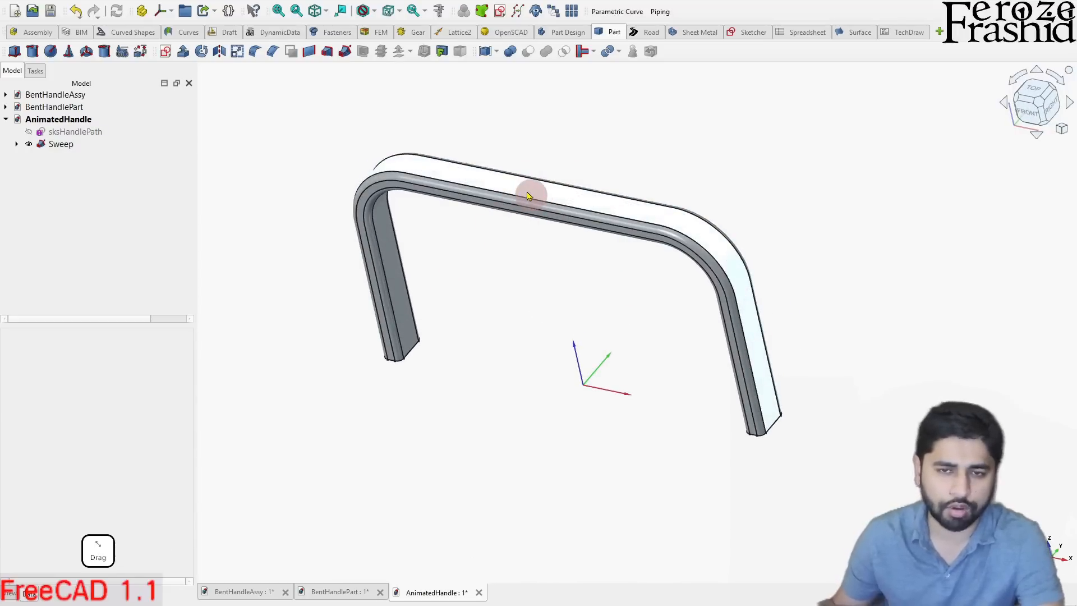
# - Create a new sketch on the XY-Plane with a 40 mm offset
pyautogui.press('2')
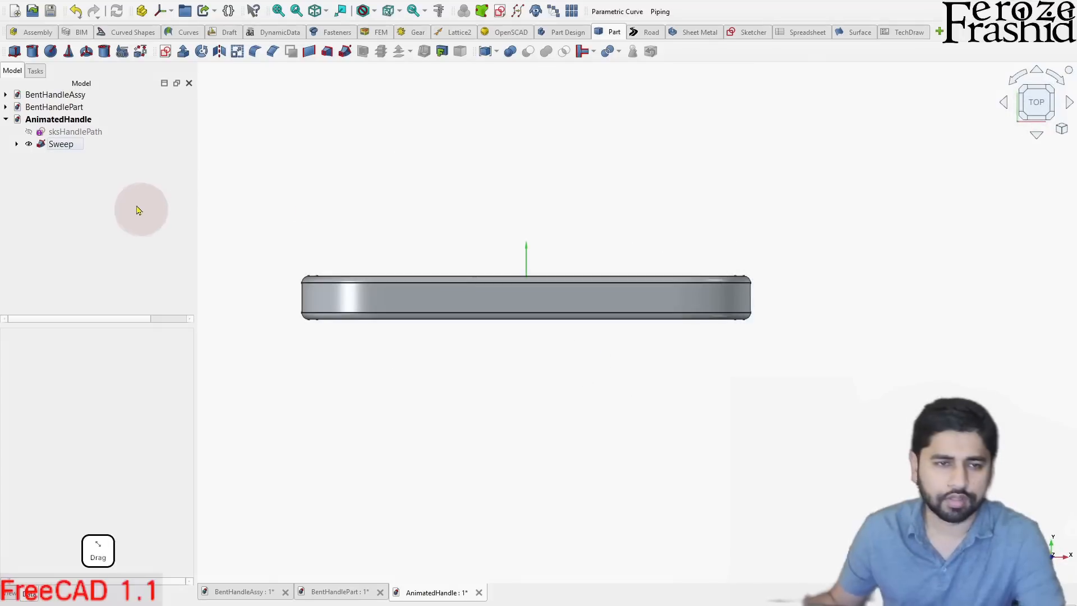
pyautogui.click(165, 51)
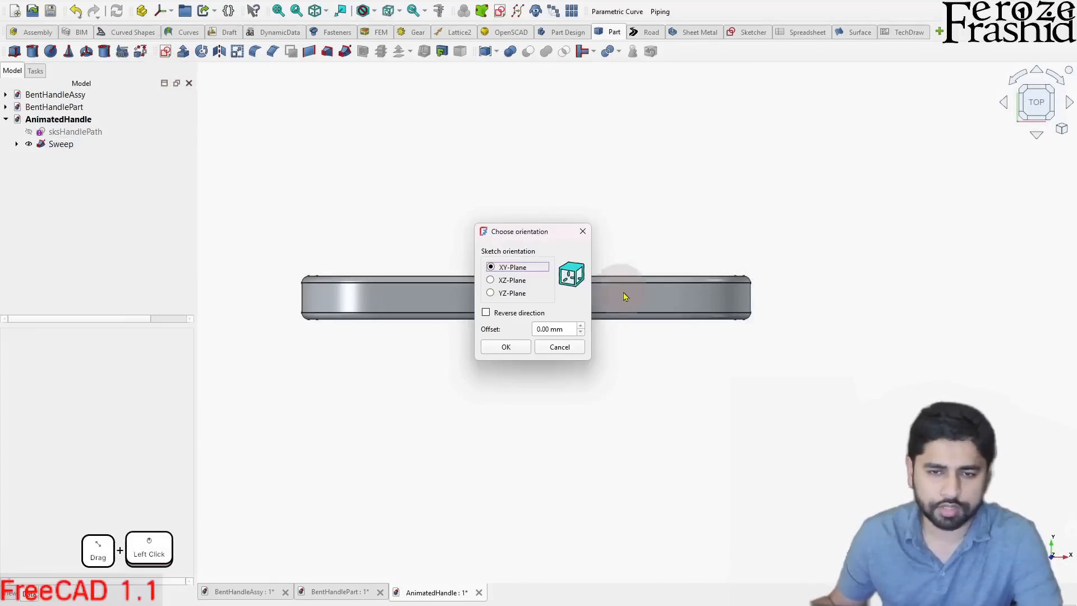
pyautogui.click(538, 330)
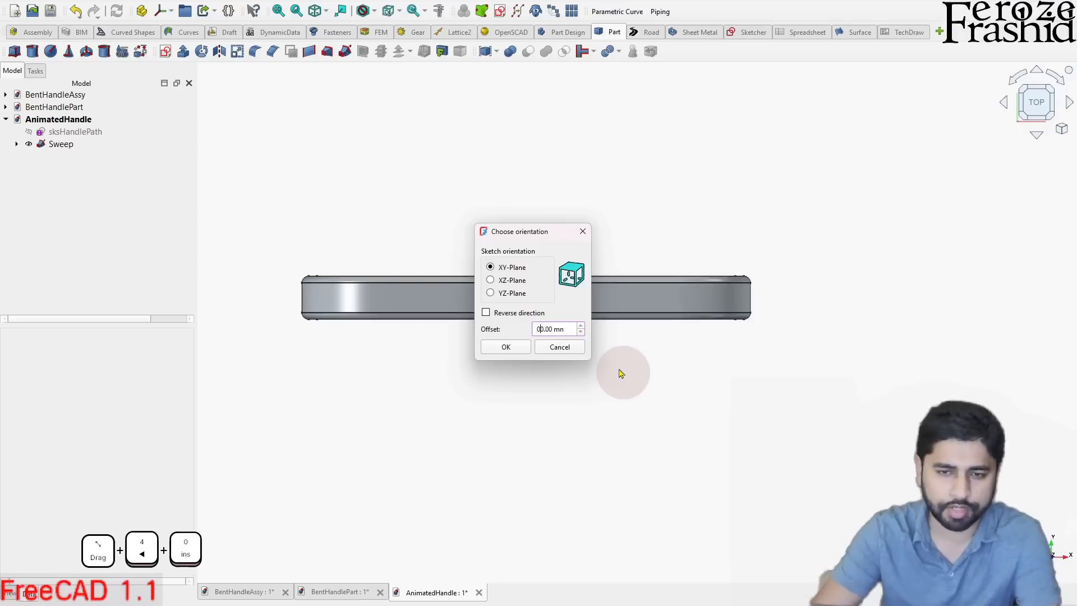
pyautogui.press('Delete')
pyautogui.press('Delete')
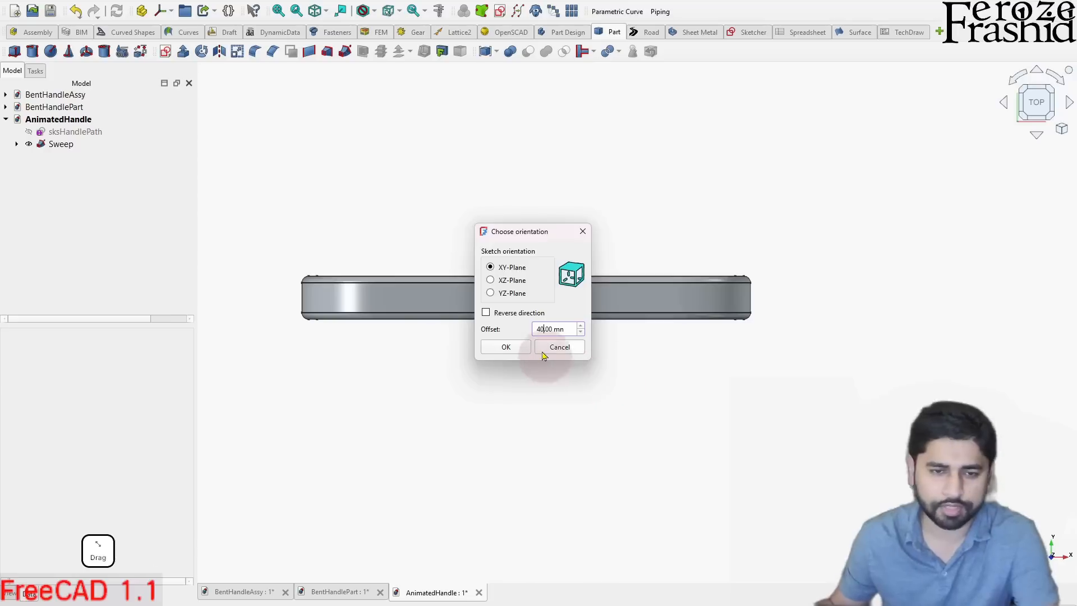
pyautogui.click(506, 348)
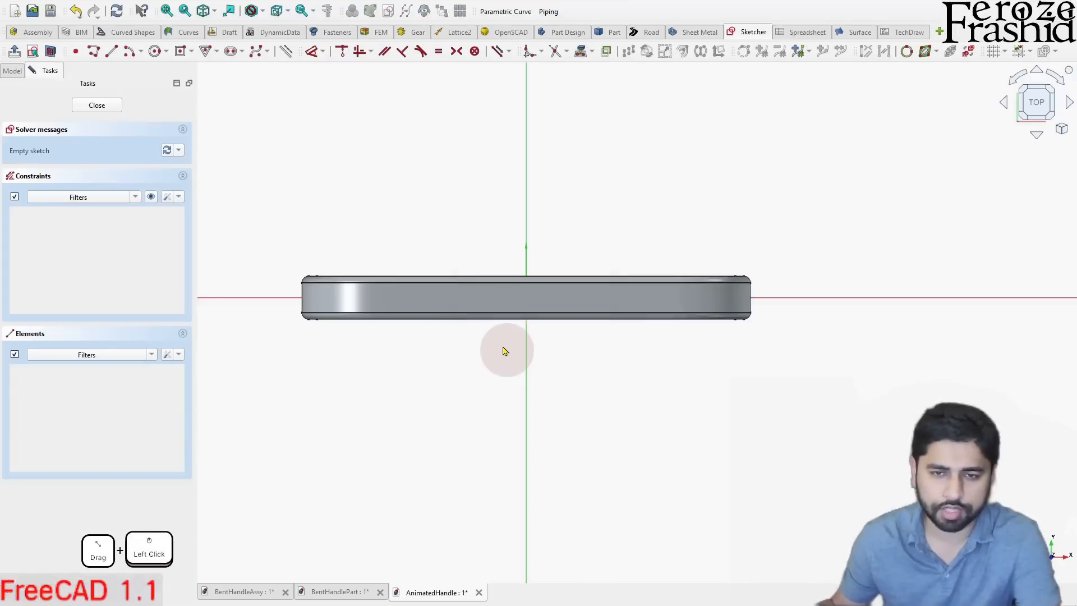
# - Sketch a circle about 14.7 mm in diameter centred on the sketch origin
pyautogui.moveTo(566, 375); pyautogui.dragTo(564, 242, button='middle')
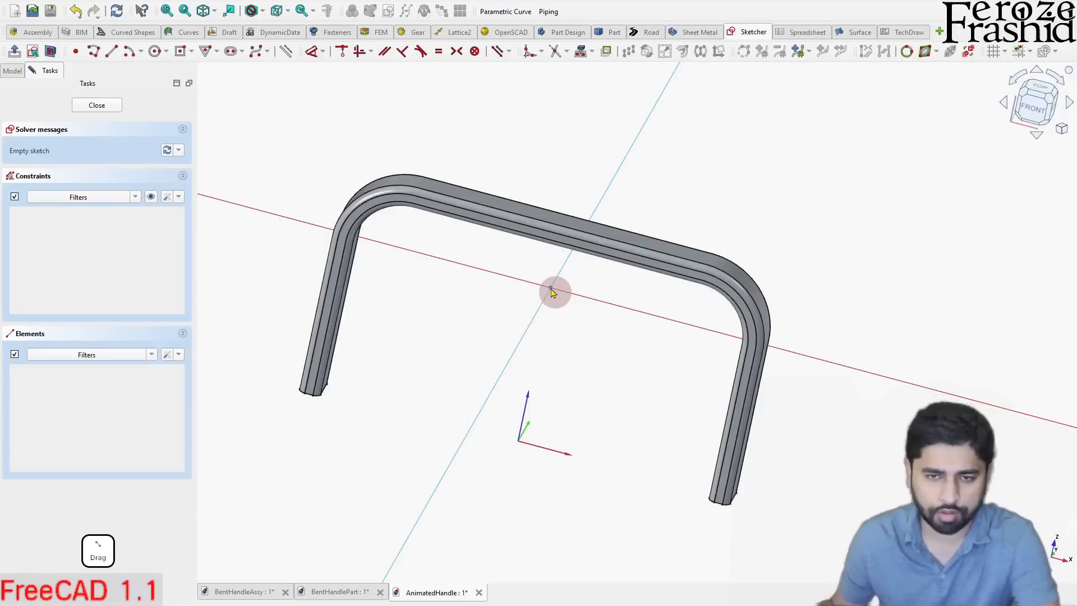
pyautogui.click(1039, 88)
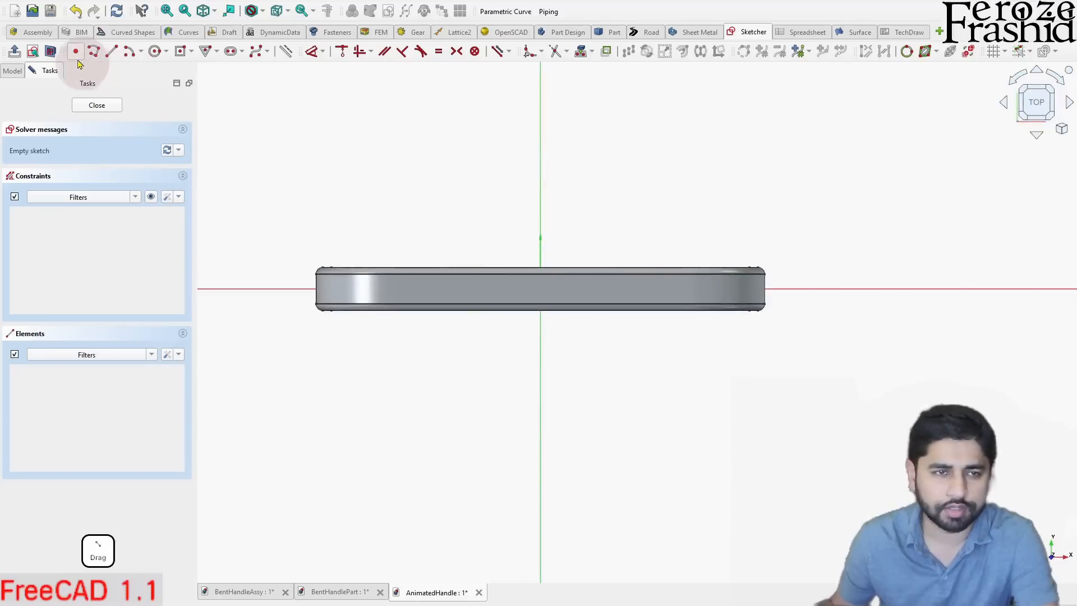
pyautogui.click(155, 51)
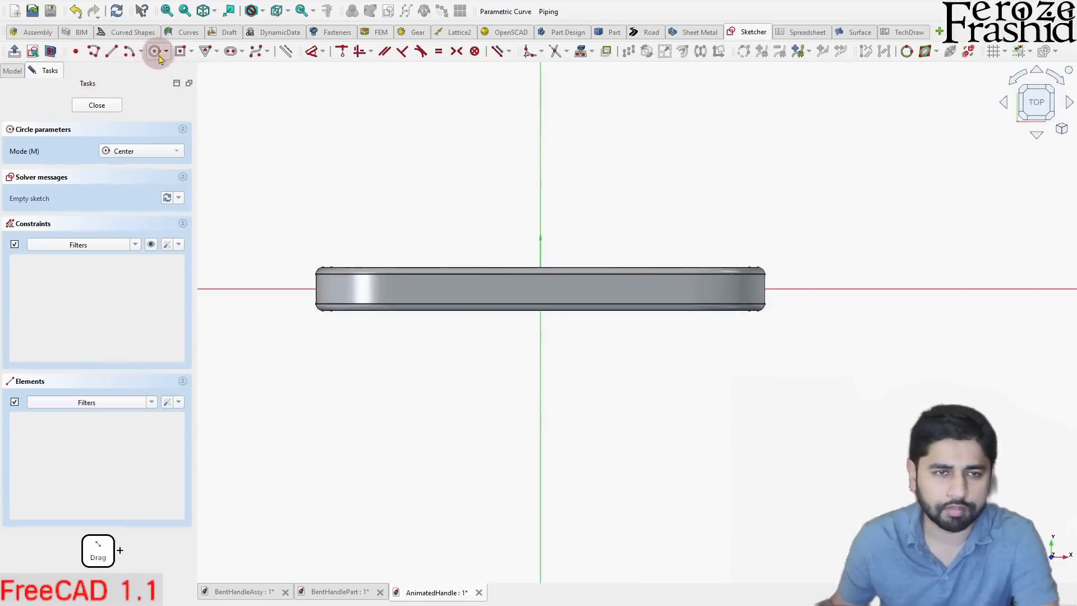
pyautogui.click(540, 289)
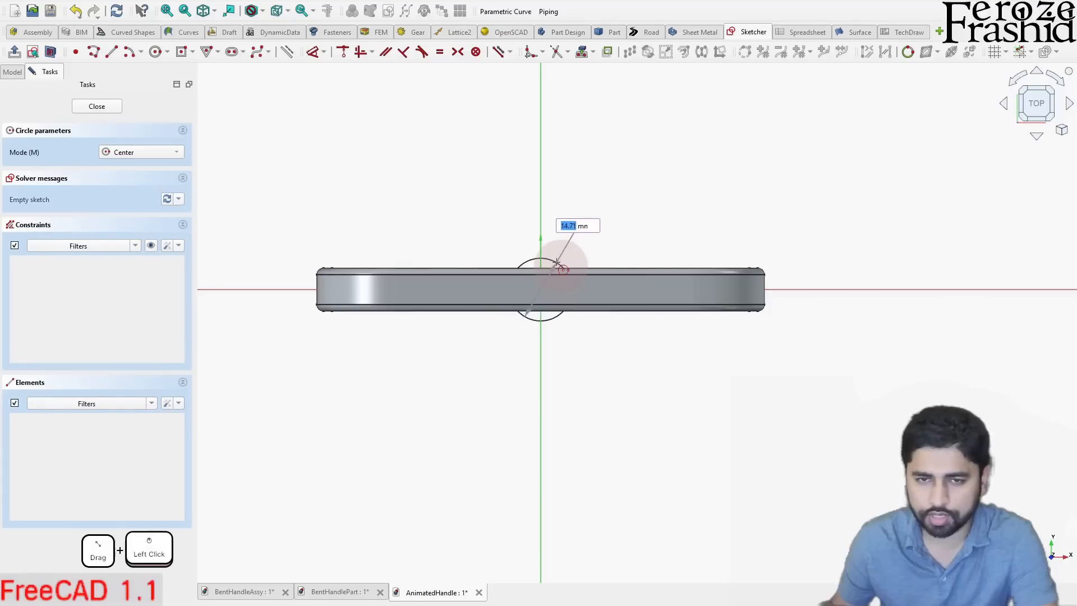
pyautogui.click(557, 263)
pyautogui.rightClick(556, 240)
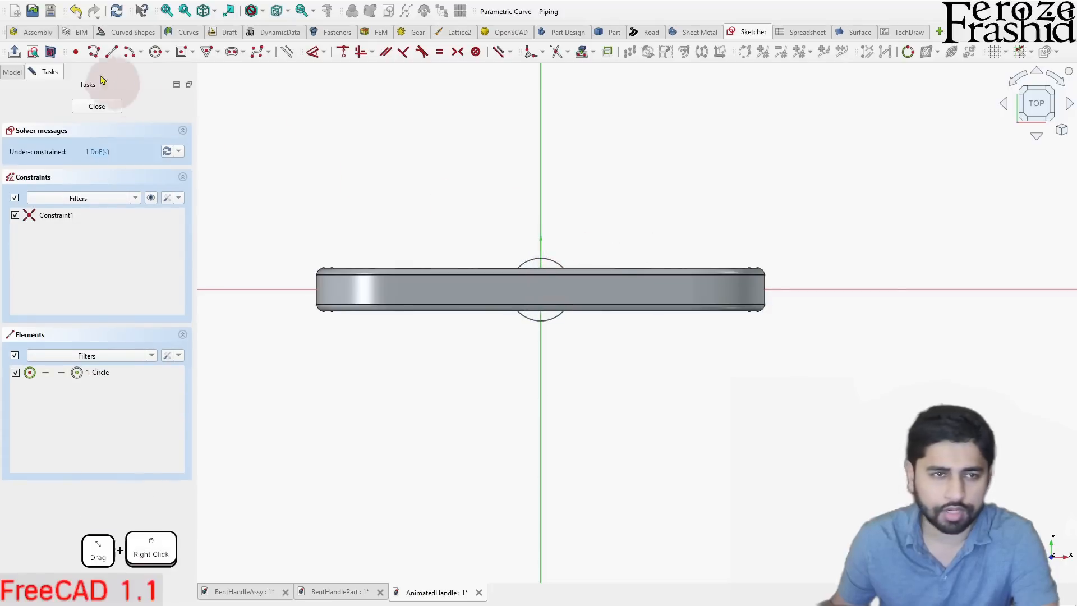
# - Turn on the section view and sketch a smaller concentric circle about 10.4 mm in diameter at the origin
pyautogui.click(51, 52)
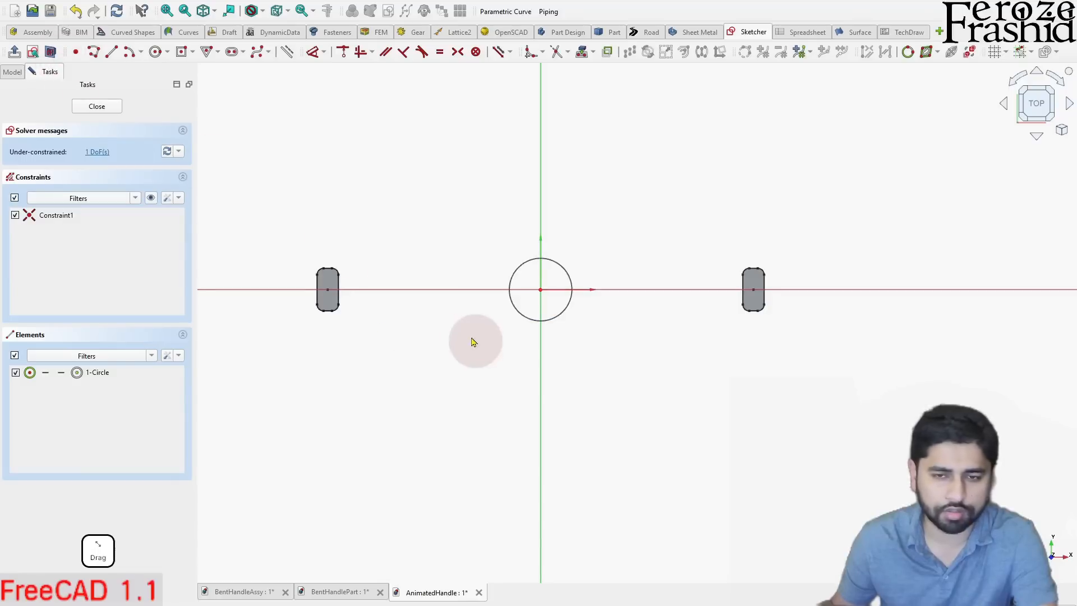
pyautogui.moveTo(471, 322); pyautogui.dragTo(486, 248, button='middle')
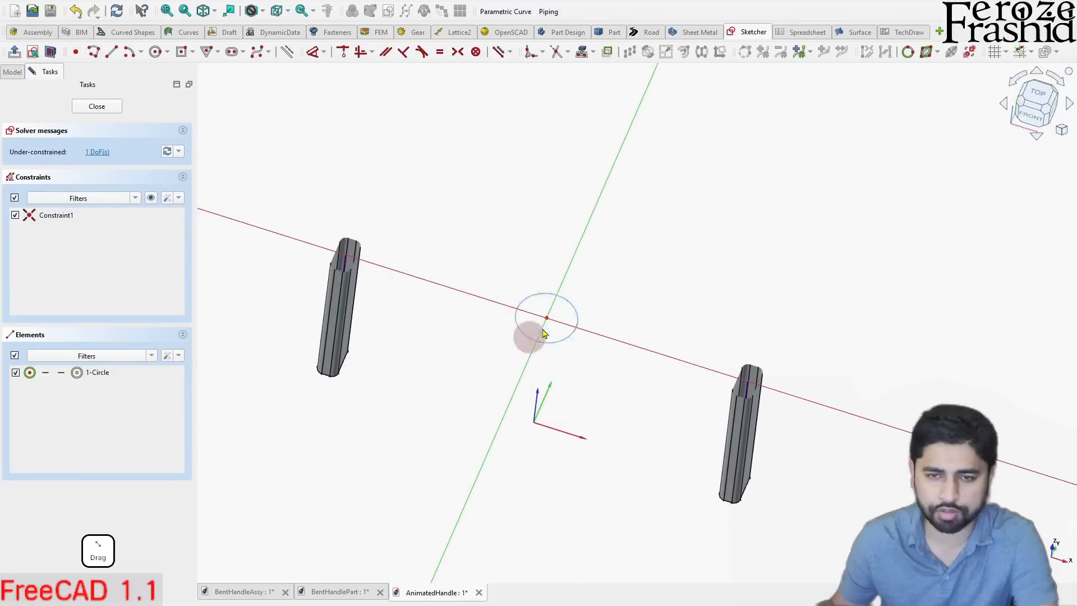
pyautogui.click(1037, 99)
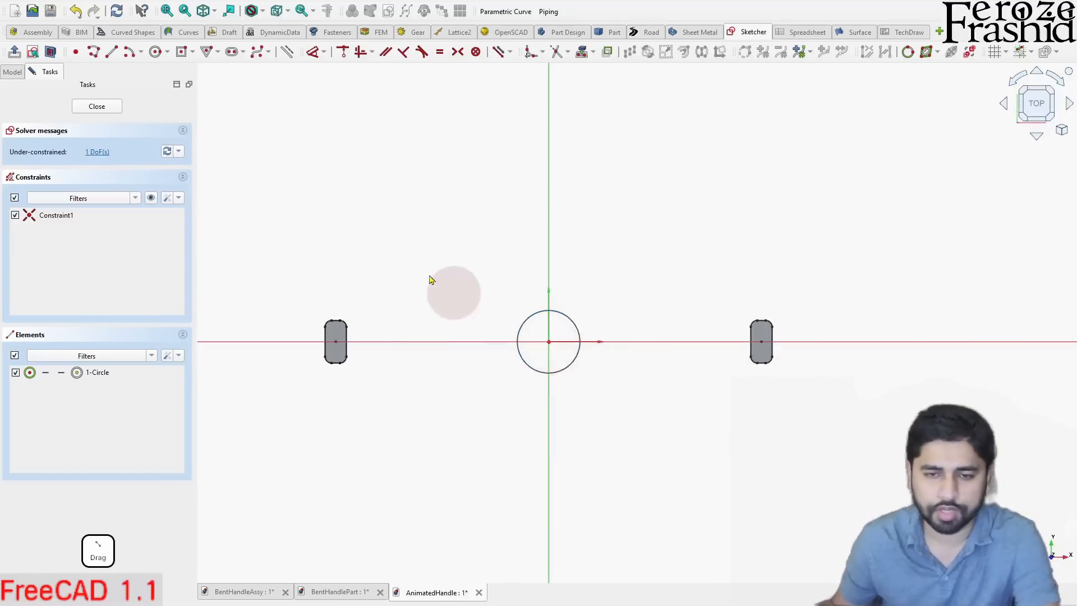
pyautogui.click(156, 52)
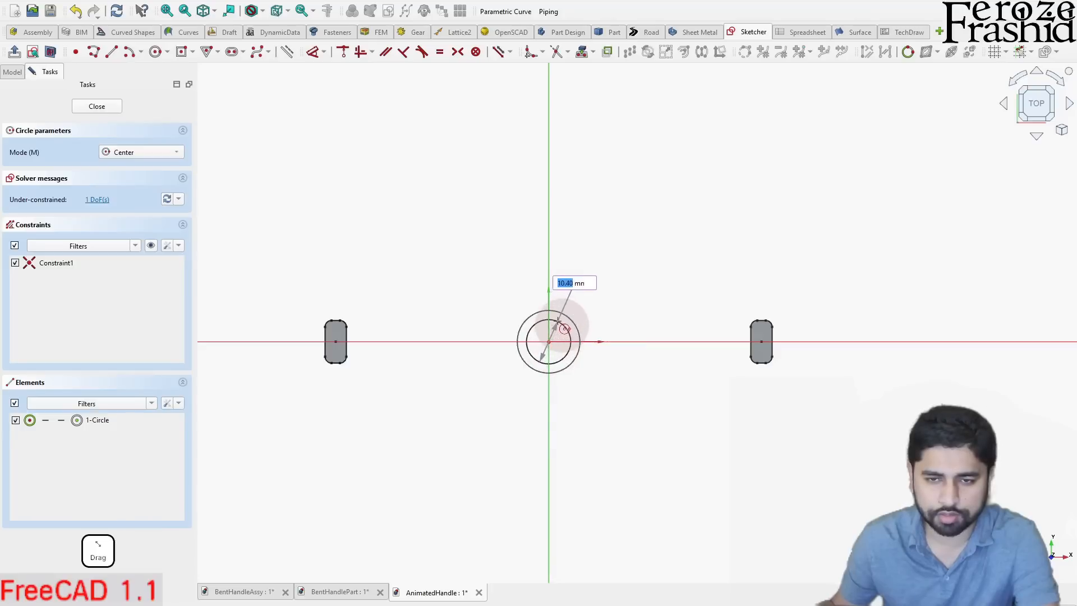
pyautogui.click(564, 329)
pyautogui.rightClick(609, 270)
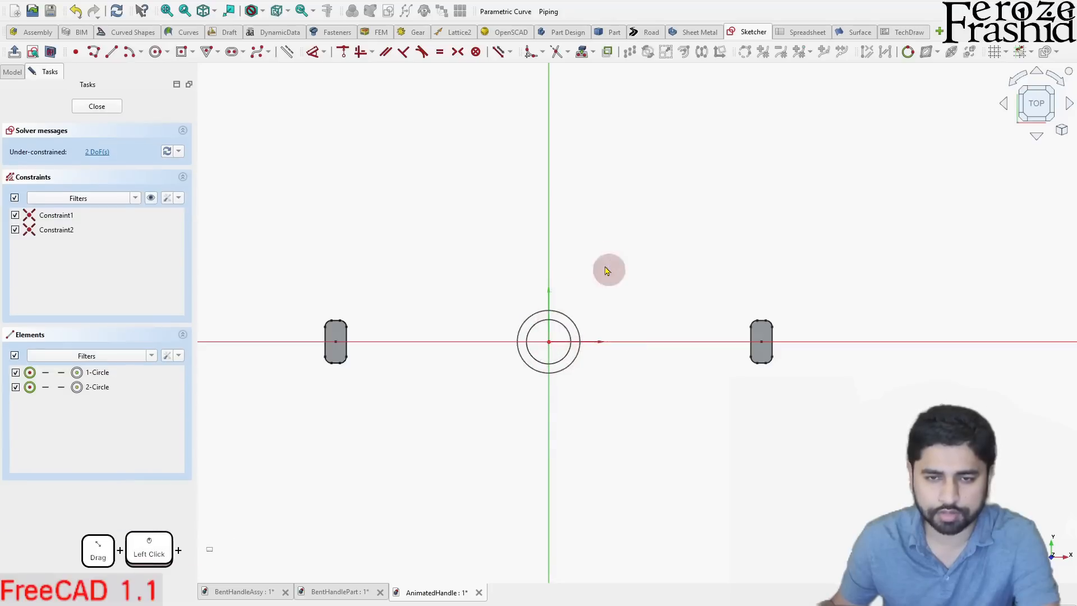
# - Switch the section view off and back on to compare the circles with the full handle
pyautogui.click(50, 52)
pyautogui.scroll(5, 539, 314)
pyautogui.scroll(-5, 536, 296)
pyautogui.moveTo(550, 313); pyautogui.dragTo(547, 331)
pyautogui.moveTo(547, 331); pyautogui.dragTo(548, 315, button='middle')
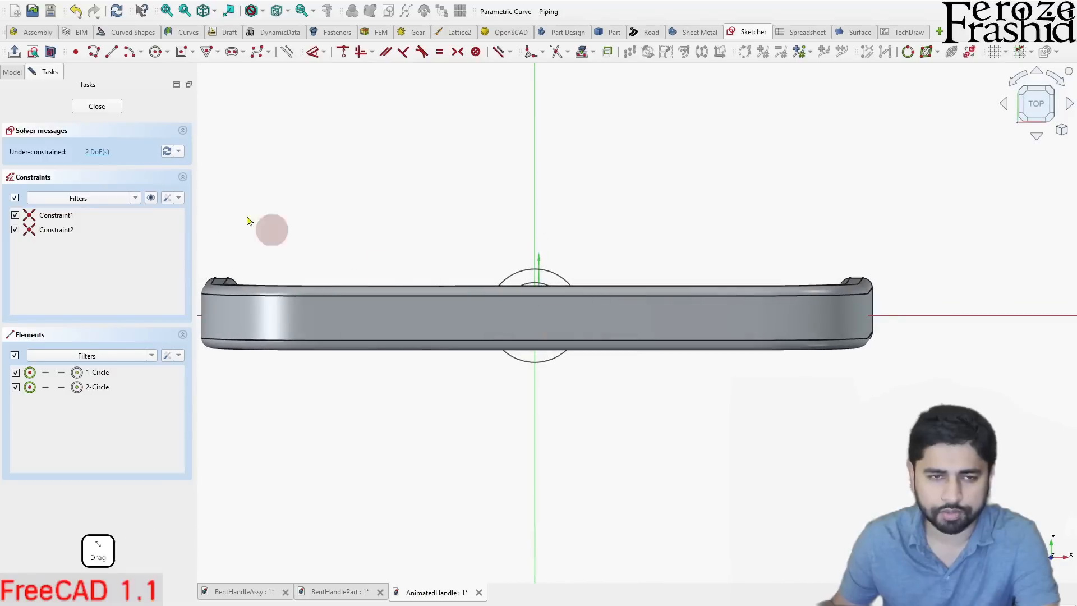
pyautogui.click(34, 55)
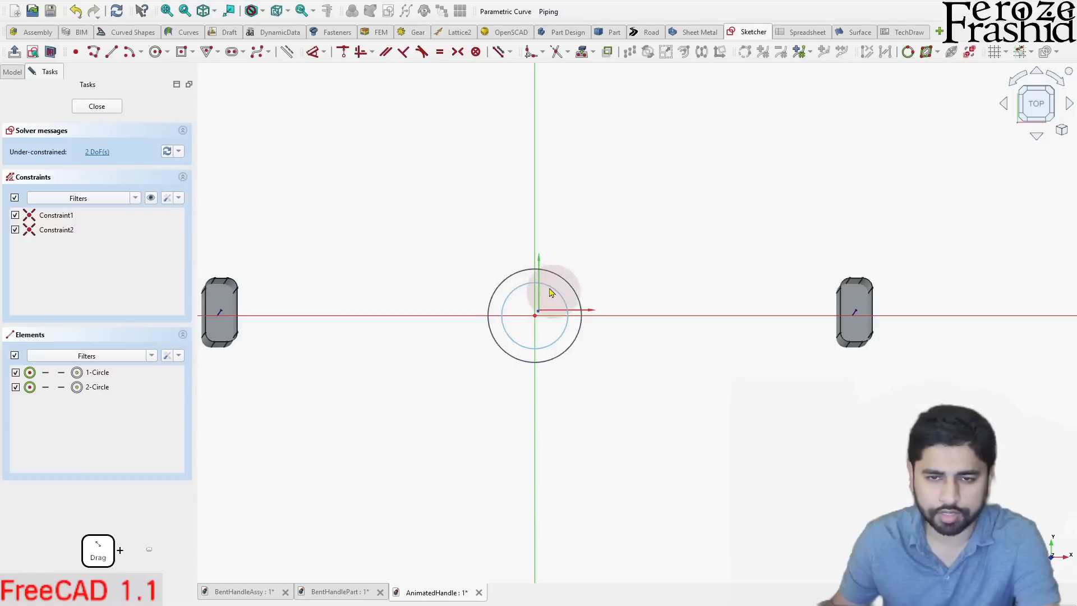
# - Constrain the inner circle's diameter to 10 mm
pyautogui.click(568, 300)
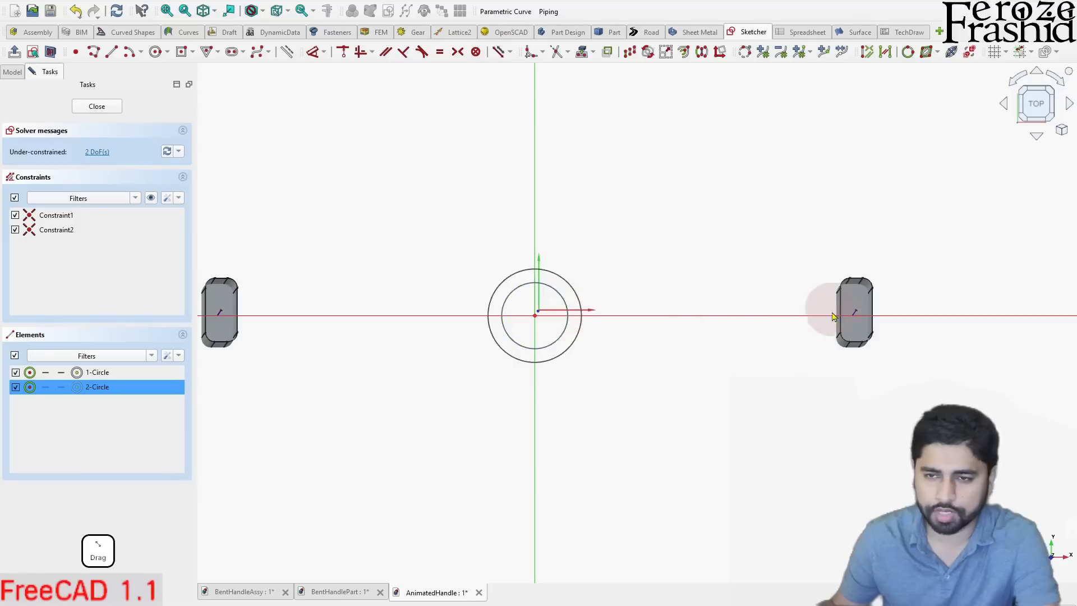
pyautogui.press('d')
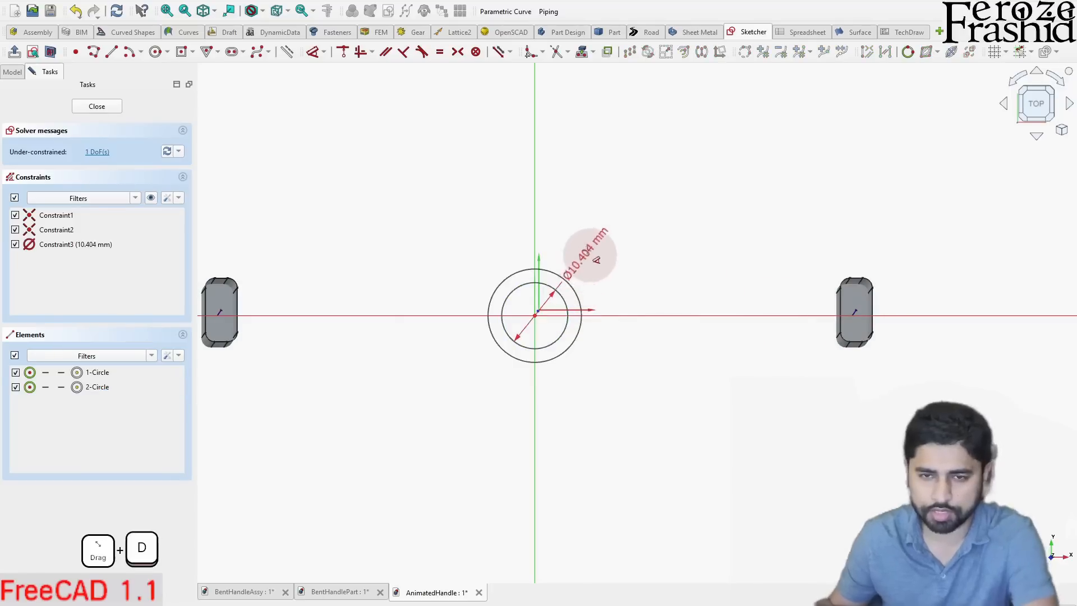
pyautogui.click(605, 249)
pyautogui.write('10')
pyautogui.press('Return')
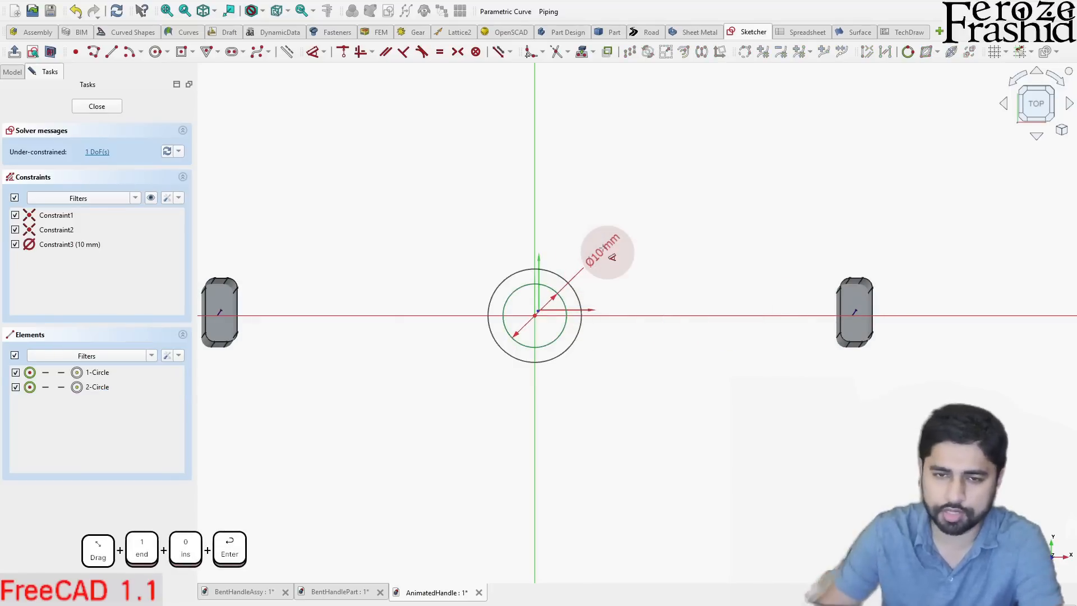
# - Constrain the outer circle's diameter to 15 mm and close the sketch
pyautogui.click(574, 288)
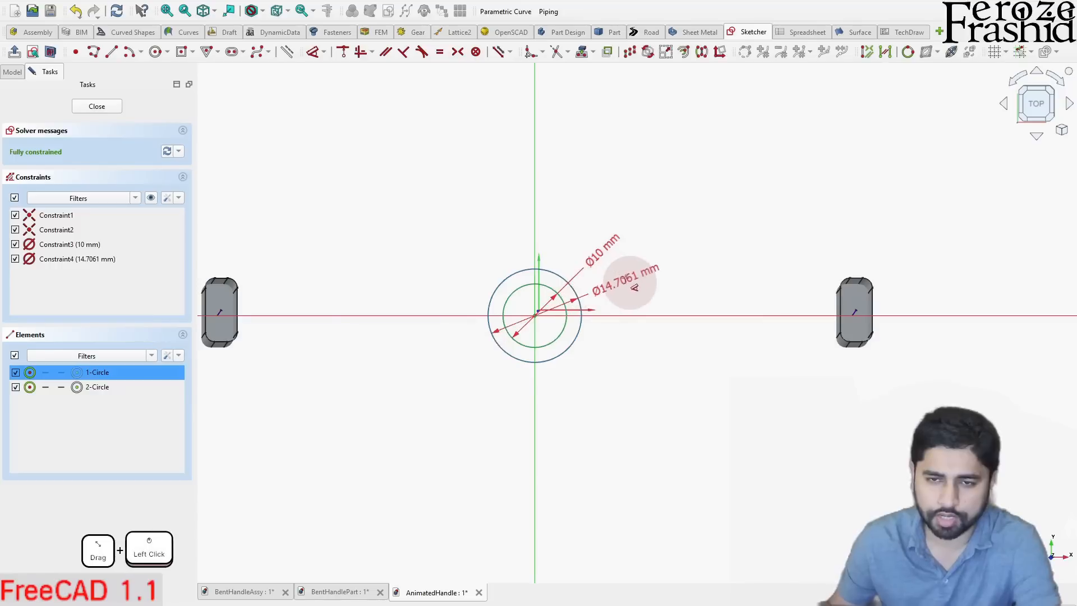
pyautogui.click(627, 283)
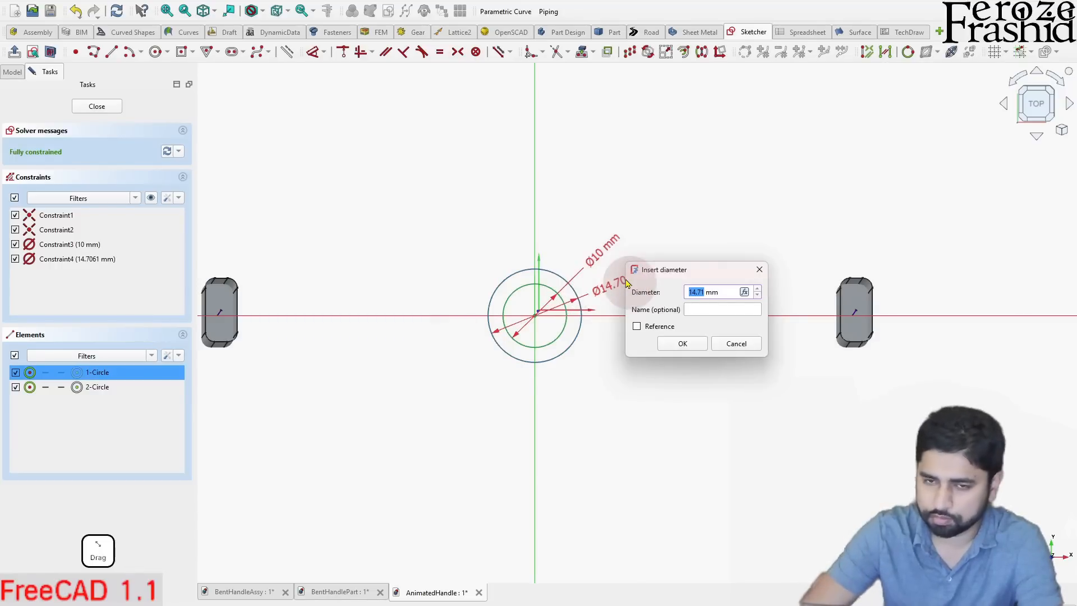
pyautogui.write('15')
pyautogui.press('Return')
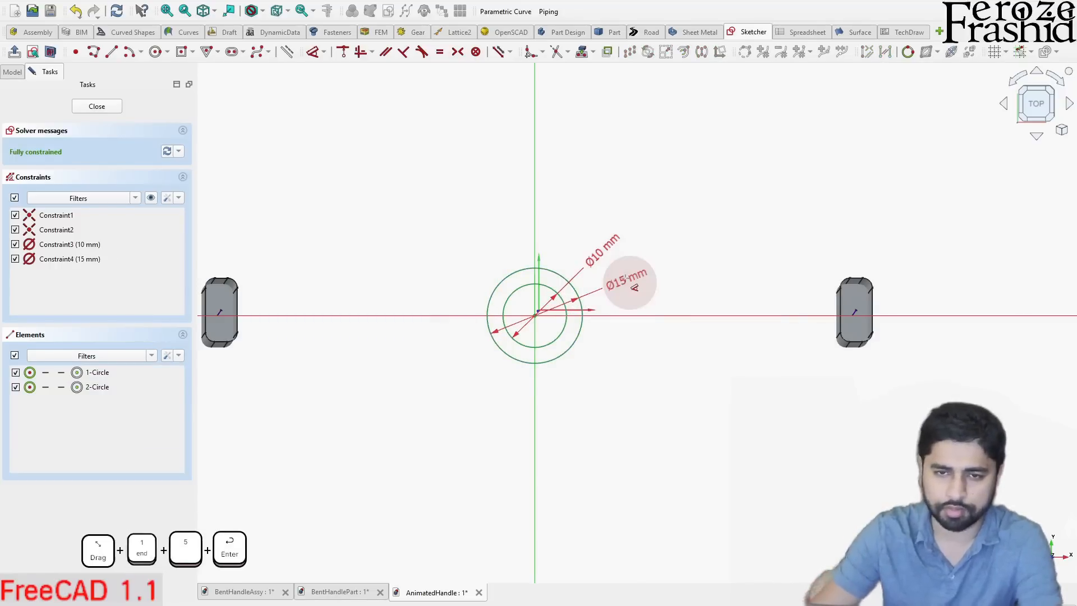
pyautogui.click(80, 169)
pyautogui.click(97, 106)
# - Extrude the concentric-circle sketch Sketch002 25 mm along its normal as a solid tube
pyautogui.moveTo(293, 209)
pyautogui.mouseDown(button='middle')
pyautogui.moveTo(549, 258)
pyautogui.moveTo(545, 177)
pyautogui.mouseUp(button='middle')
pyautogui.click(1054, 103)
pyautogui.moveTo(725, 342)
pyautogui.mouseDown(button='middle')
pyautogui.moveTo(768, 351)
pyautogui.moveTo(620, 262)
pyautogui.moveTo(584, 197)
pyautogui.mouseUp(button='middle')
pyautogui.click(26, 194)
pyautogui.click(79, 162)
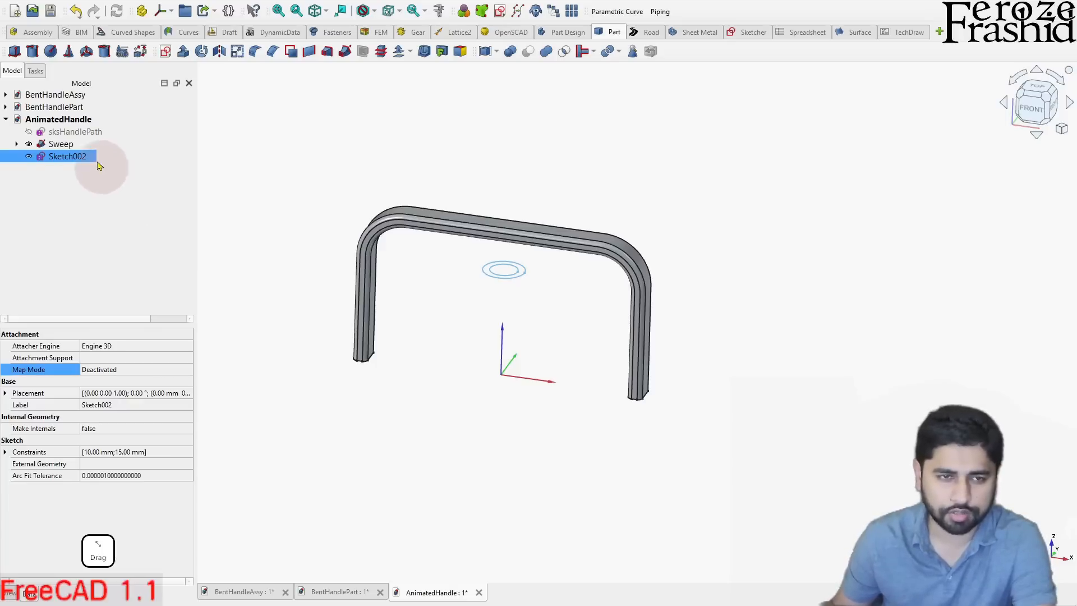
pyautogui.click(183, 51)
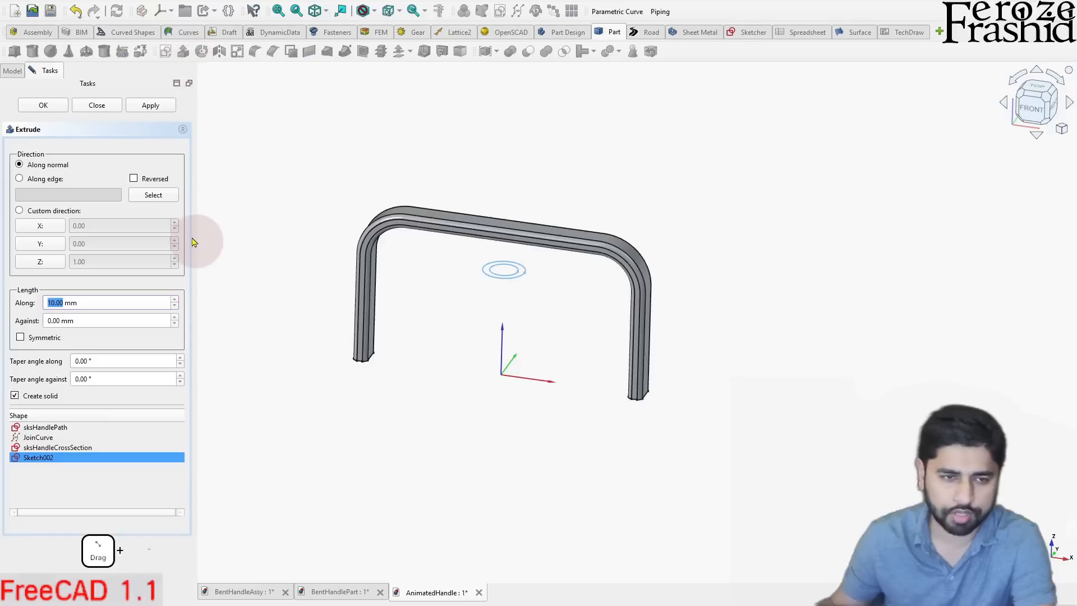
pyautogui.write('25')
pyautogui.press('Return')
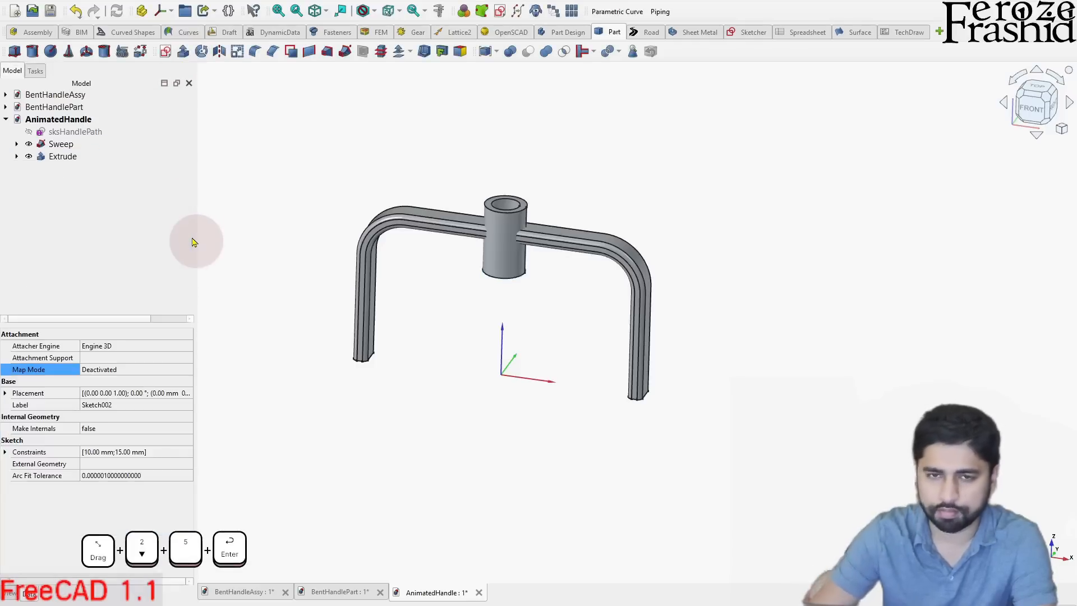
# - Try raising the extruded tube by setting its placement Z position to 10 mm
pyautogui.moveTo(620, 236); pyautogui.dragTo(750, 299, button='middle')
pyautogui.moveTo(625, 185); pyautogui.dragTo(564, 254, button='middle')
pyautogui.scroll(-4, 546, 222)
pyautogui.scroll(7, 538, 204)
pyautogui.click(1036, 104)
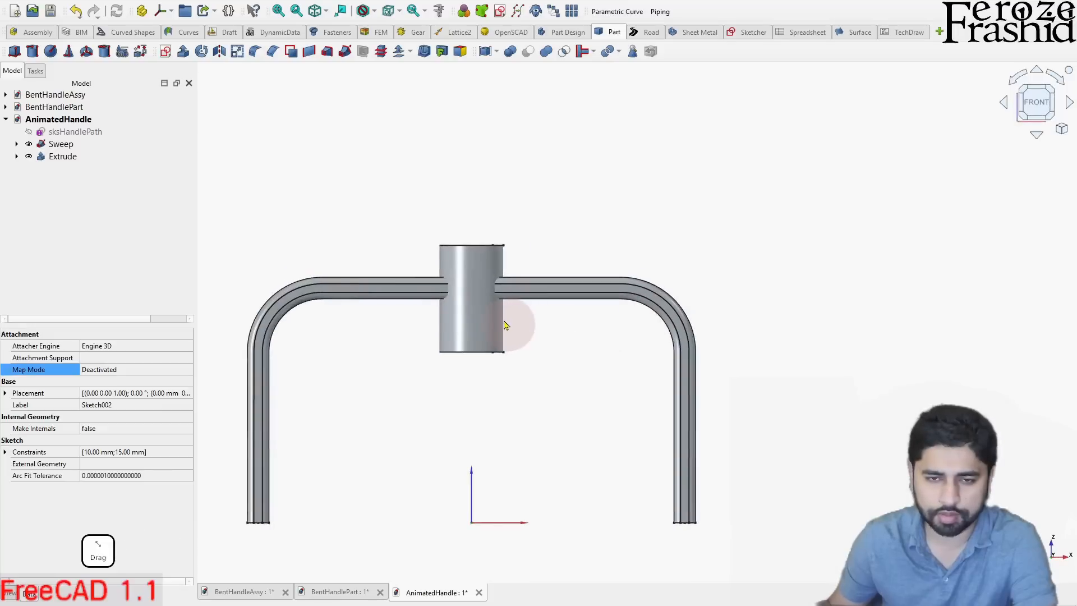
pyautogui.moveTo(521, 327); pyautogui.dragTo(510, 332, button='middle')
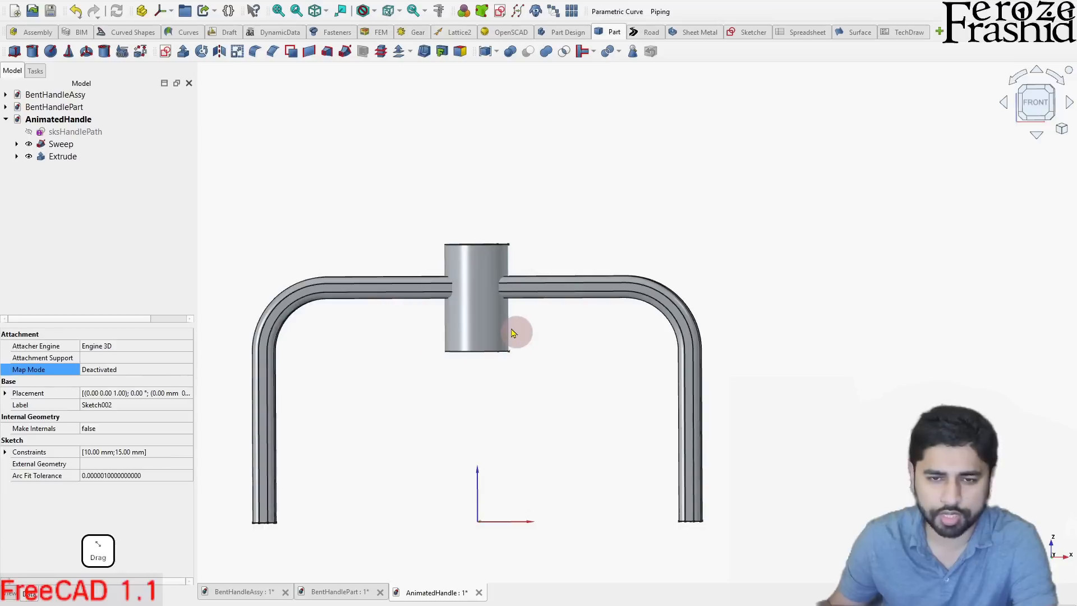
pyautogui.click(49, 158)
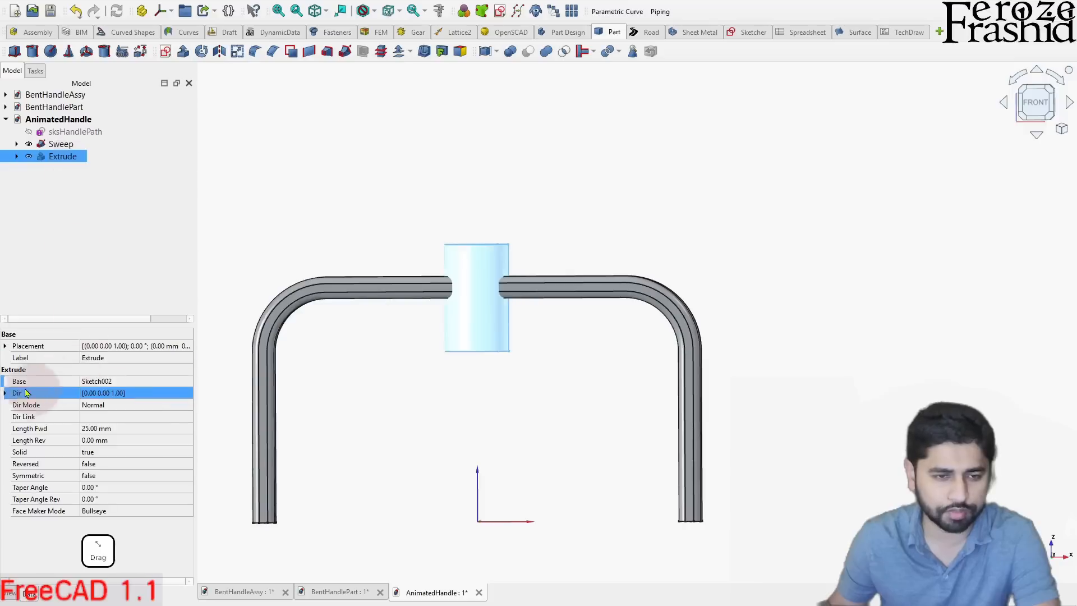
pyautogui.click(5, 346)
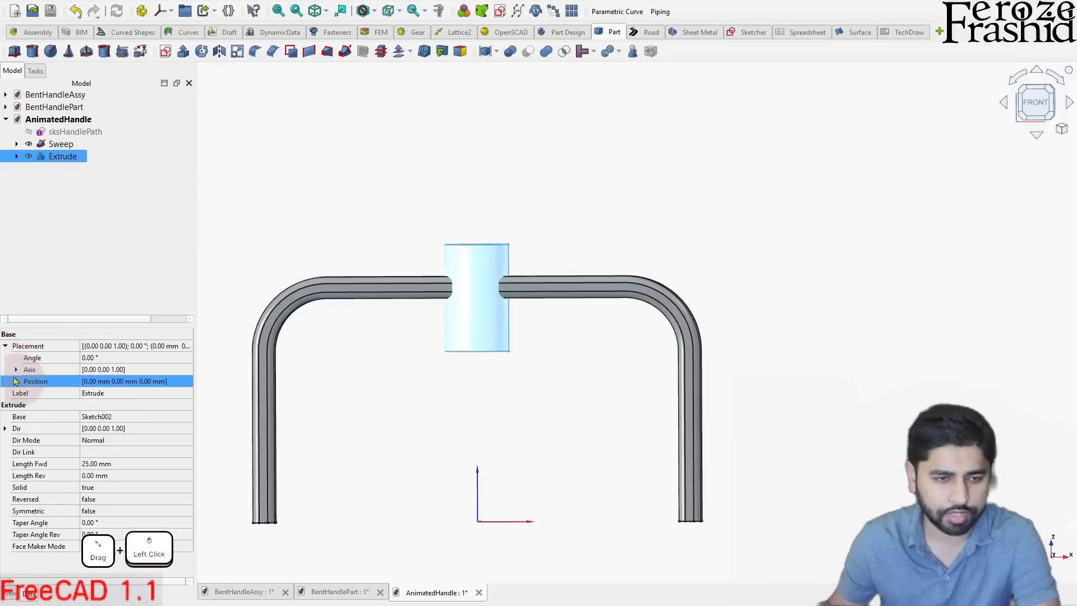
pyautogui.click(16, 381)
pyautogui.click(78, 417)
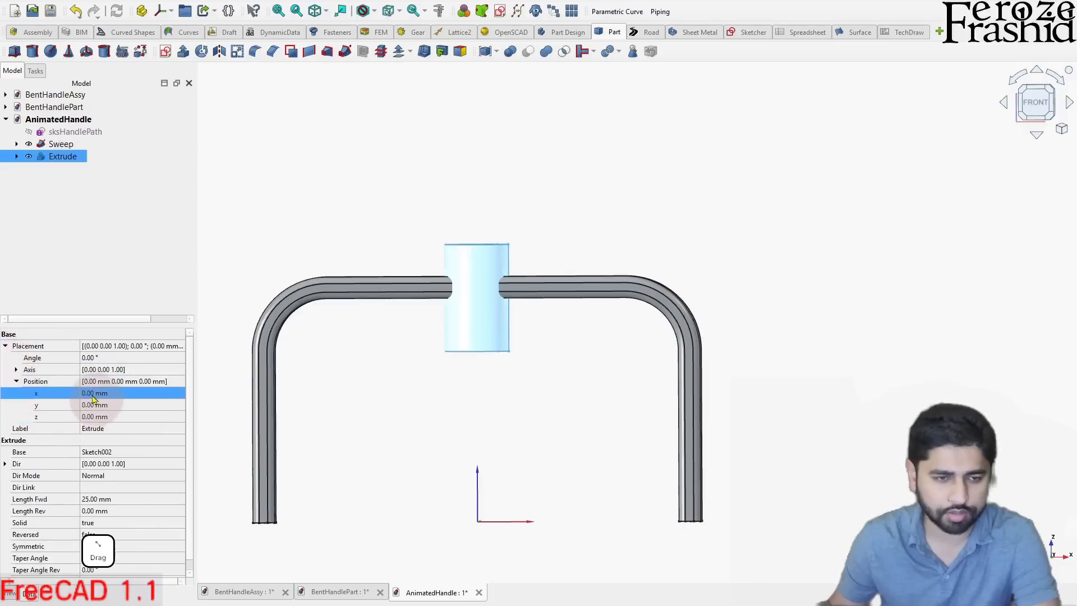
pyautogui.write('10')
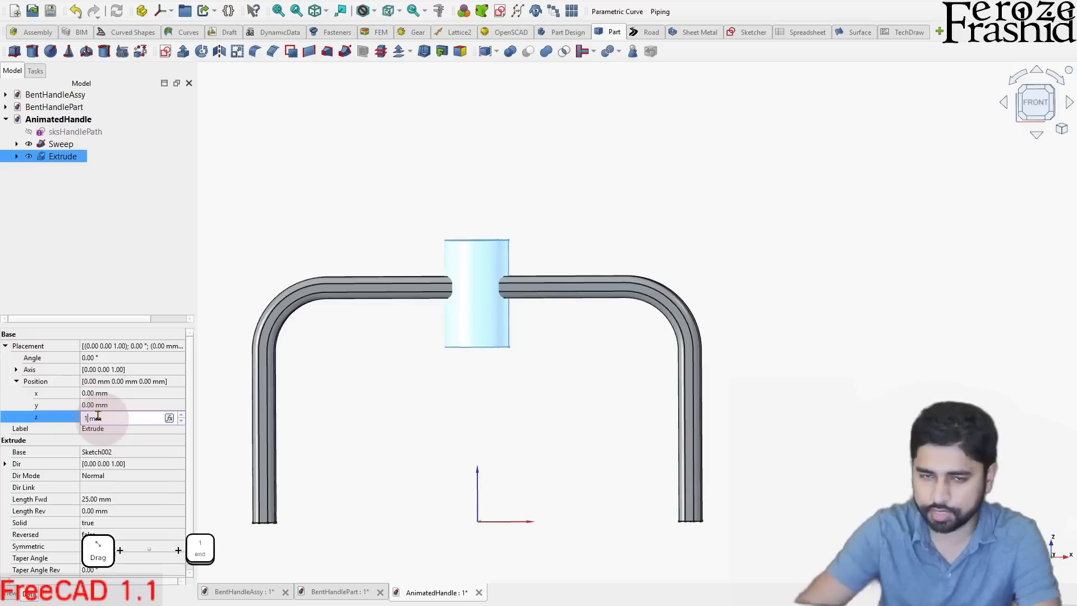
pyautogui.press('Return')
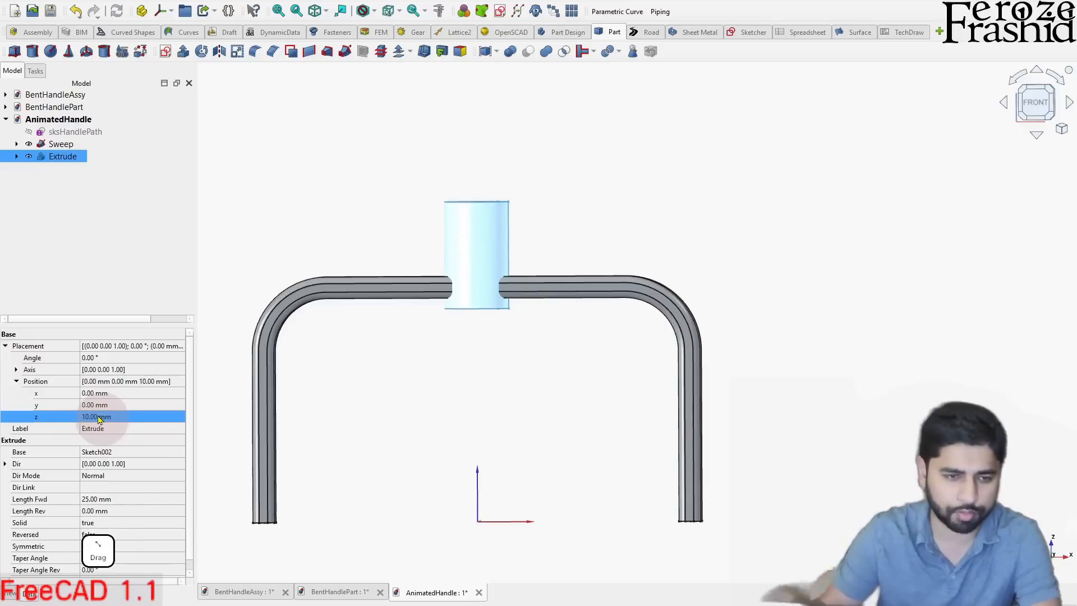
# - Reset the extruded tube's placement Z position to 0 mm
pyautogui.click(98, 418)
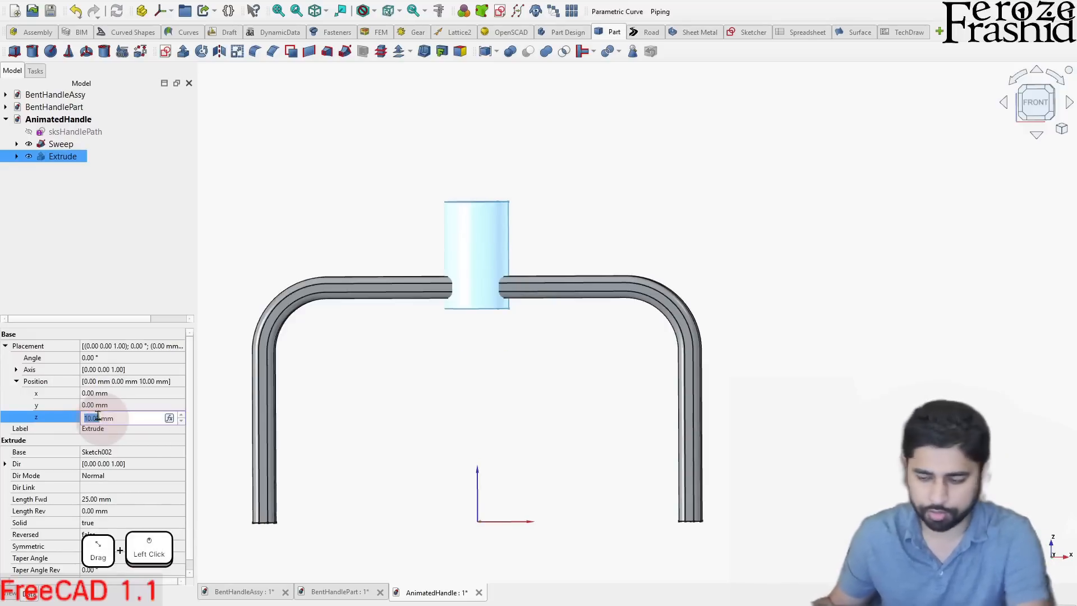
pyautogui.write('0')
pyautogui.press('Return')
pyautogui.click(104, 291)
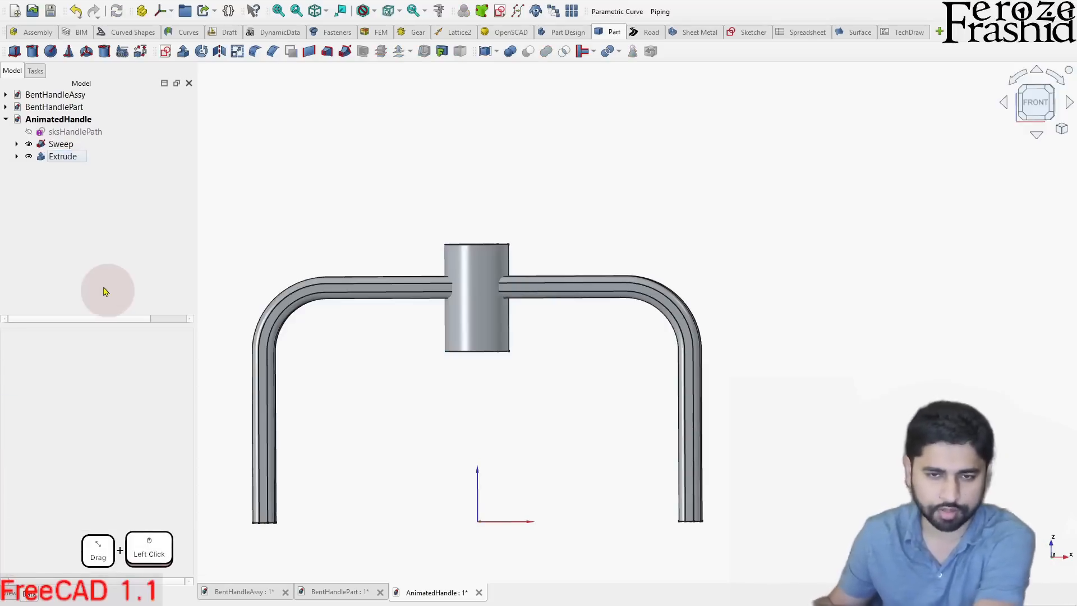
# - Set the Z position of Sketch002, the tube's base sketch, to 45 mm
pyautogui.click(23, 158)
pyautogui.click(17, 156)
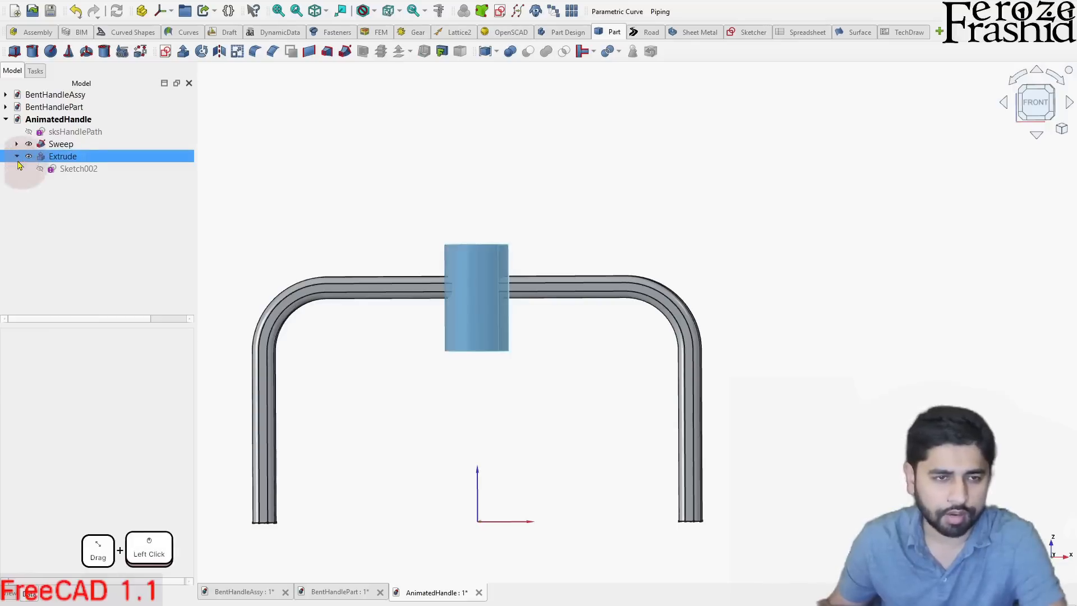
pyautogui.click(73, 170)
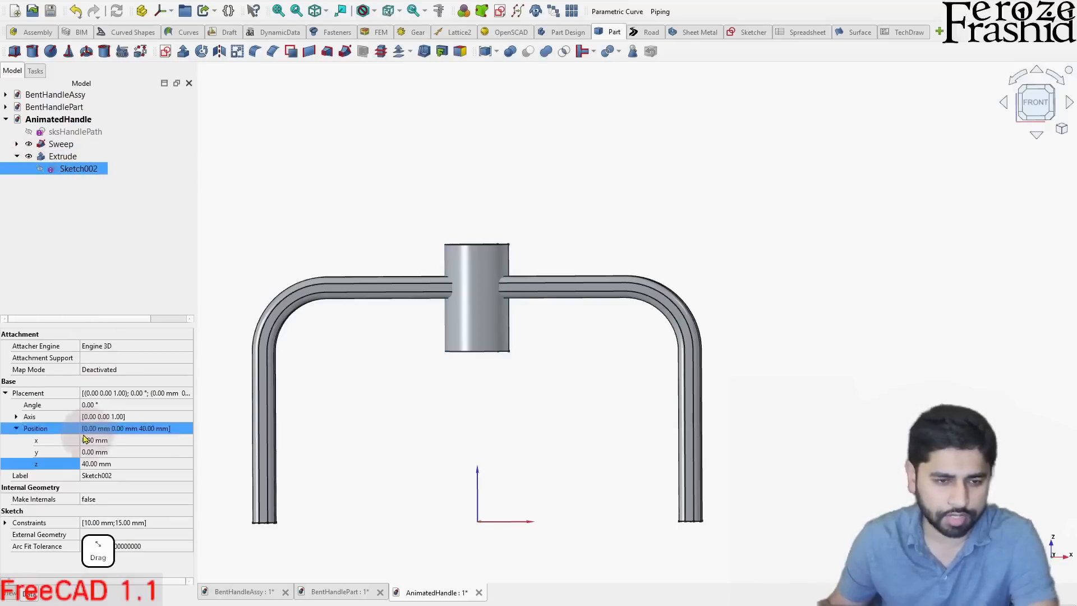
pyautogui.click(51, 465)
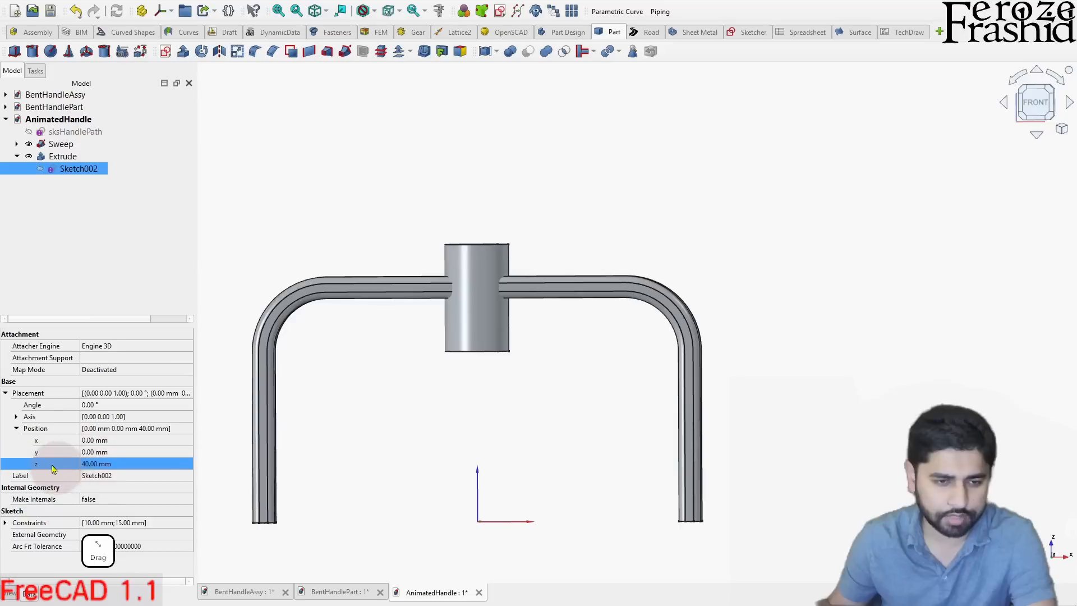
pyautogui.click(116, 469)
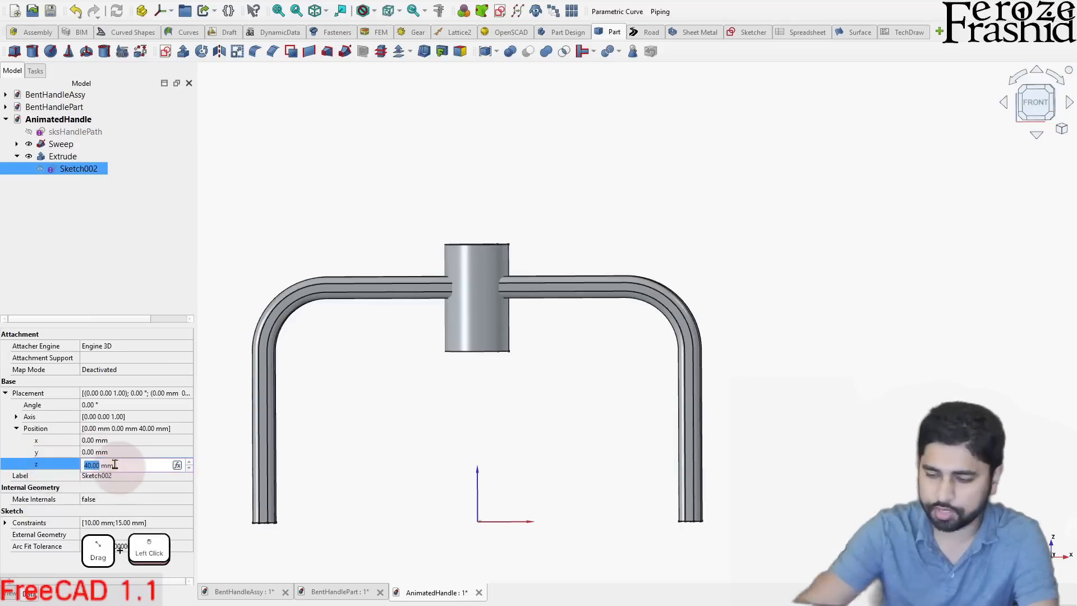
pyautogui.write('45')
pyautogui.press('Return')
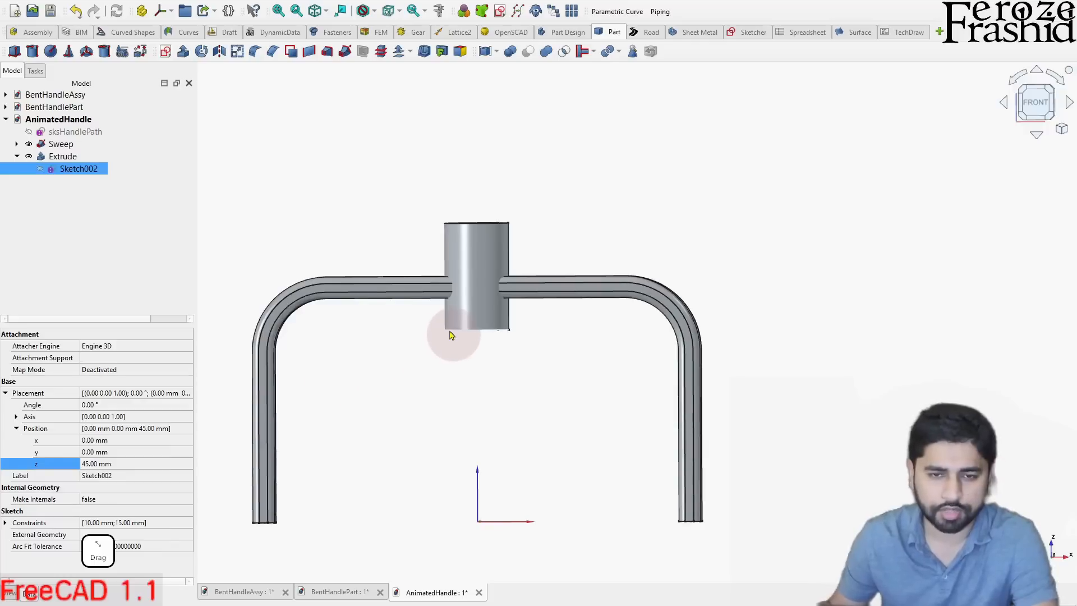
# - Set the extruded tube's forward length to 20 mm after trying 10 mm
pyautogui.click(65, 157)
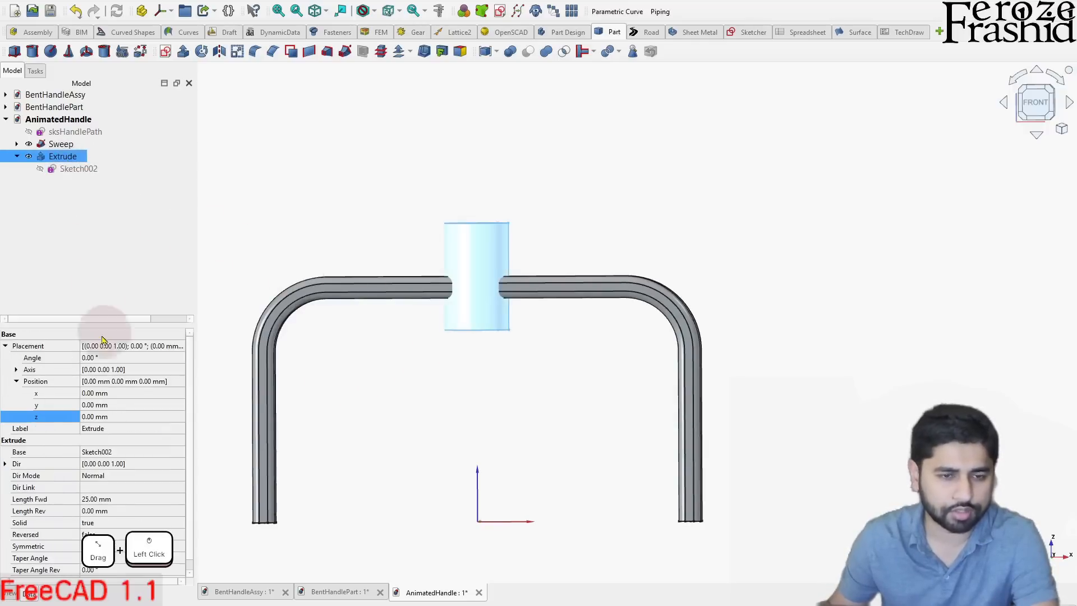
pyautogui.click(18, 374)
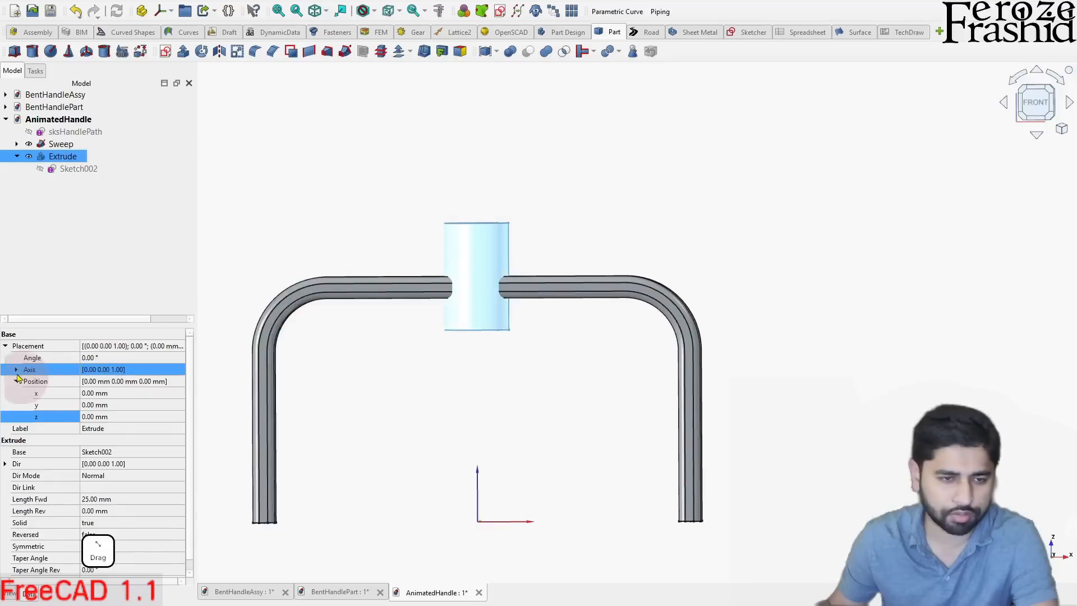
pyautogui.click(18, 379)
pyautogui.click(38, 465)
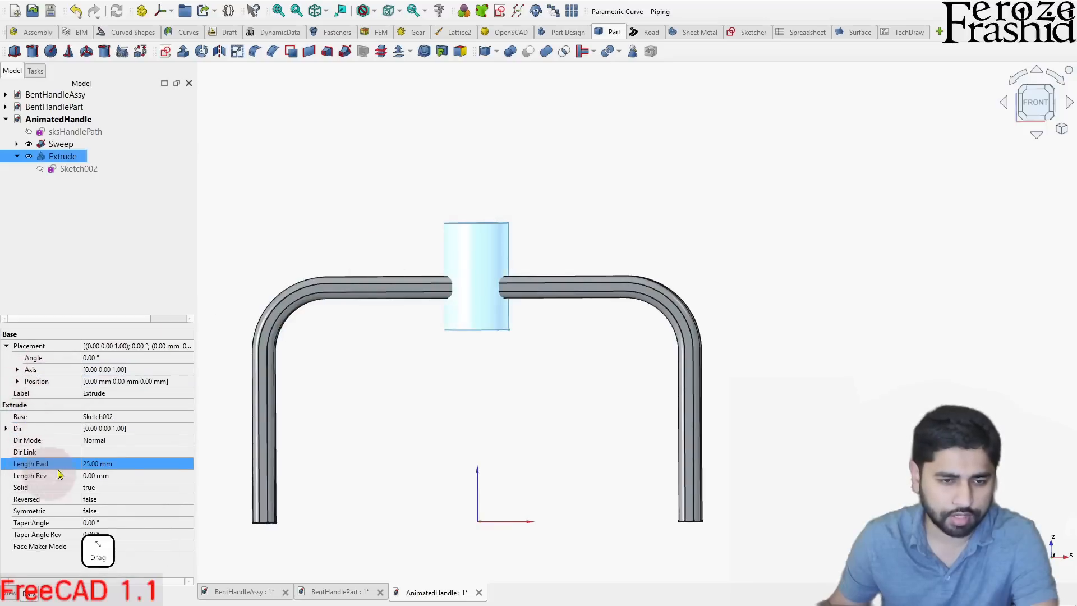
pyautogui.click(110, 465)
pyautogui.write('1')
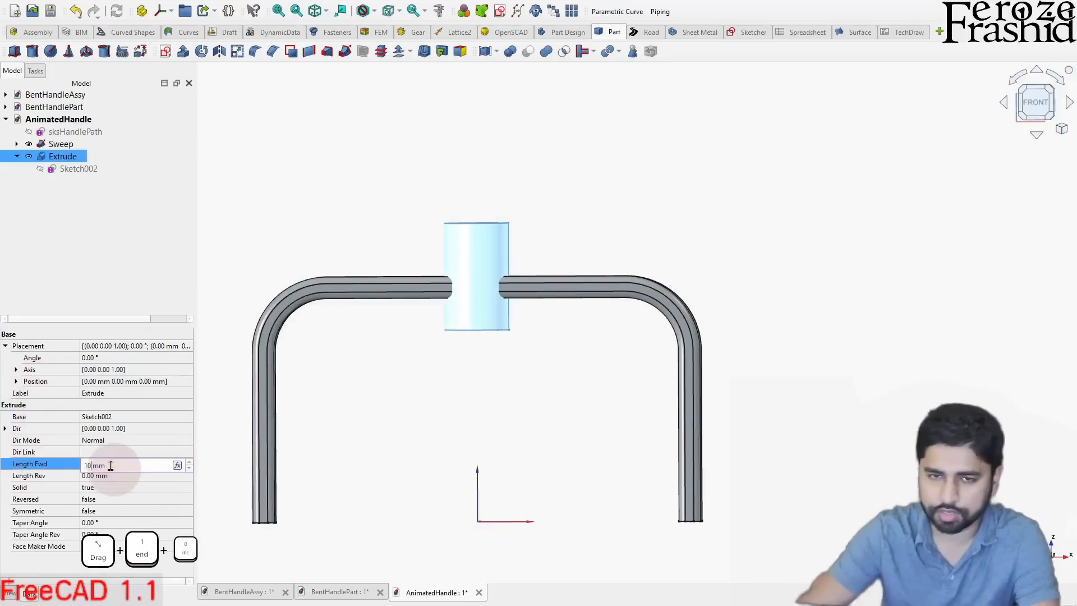
pyautogui.write('0')
pyautogui.press('Return')
pyautogui.click(111, 465)
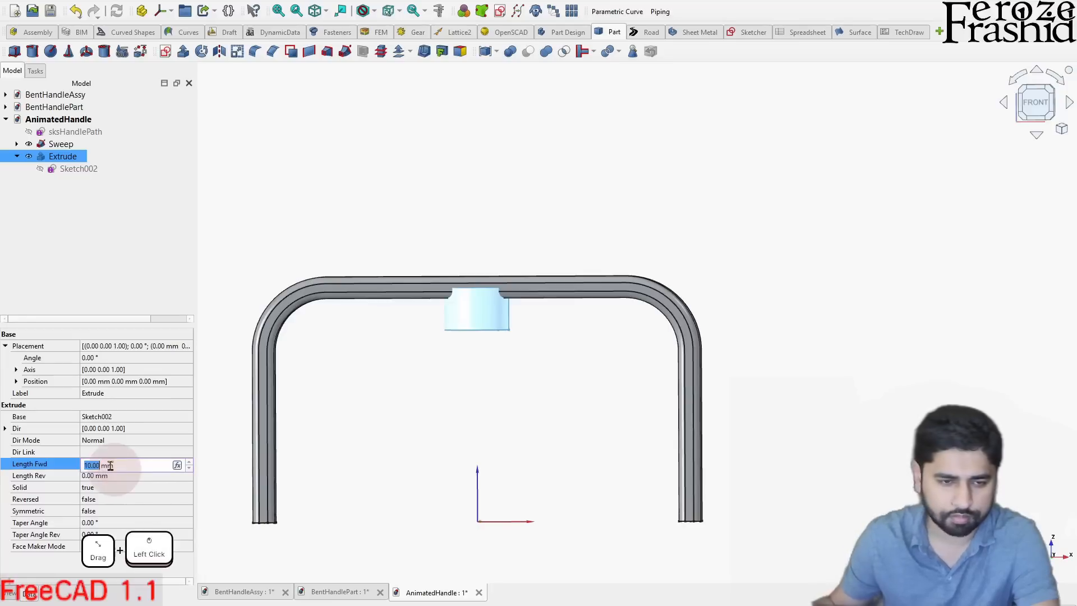
pyautogui.write('20')
pyautogui.press('Return')
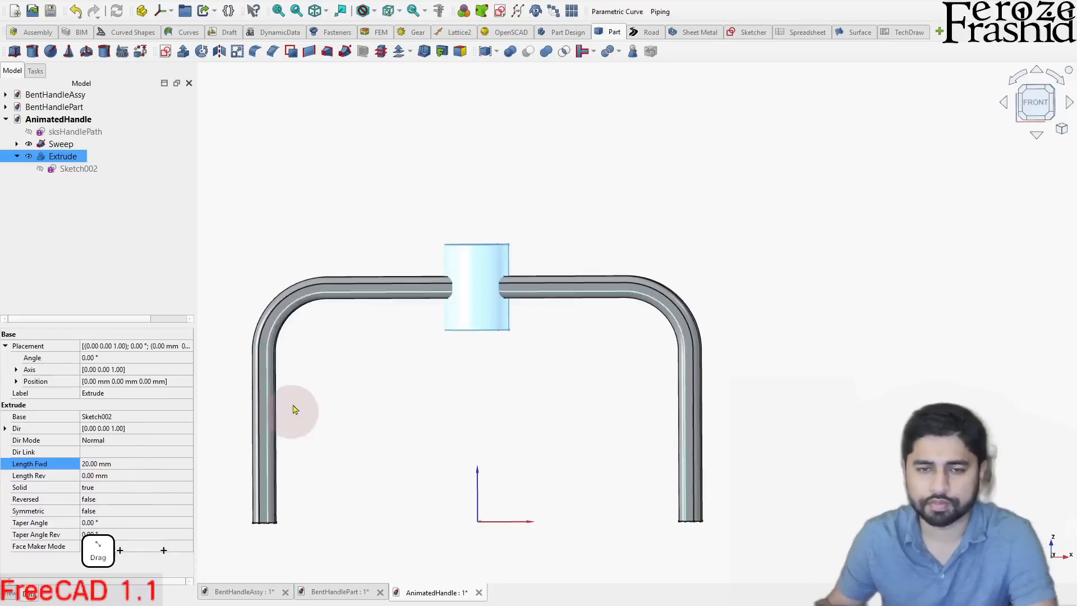
pyautogui.click(303, 396)
# - Join the Sweep and Extrude solids with the Connect objects operation
pyautogui.moveTo(303, 397); pyautogui.dragTo(481, 284)
pyautogui.scroll(3, 488, 249)
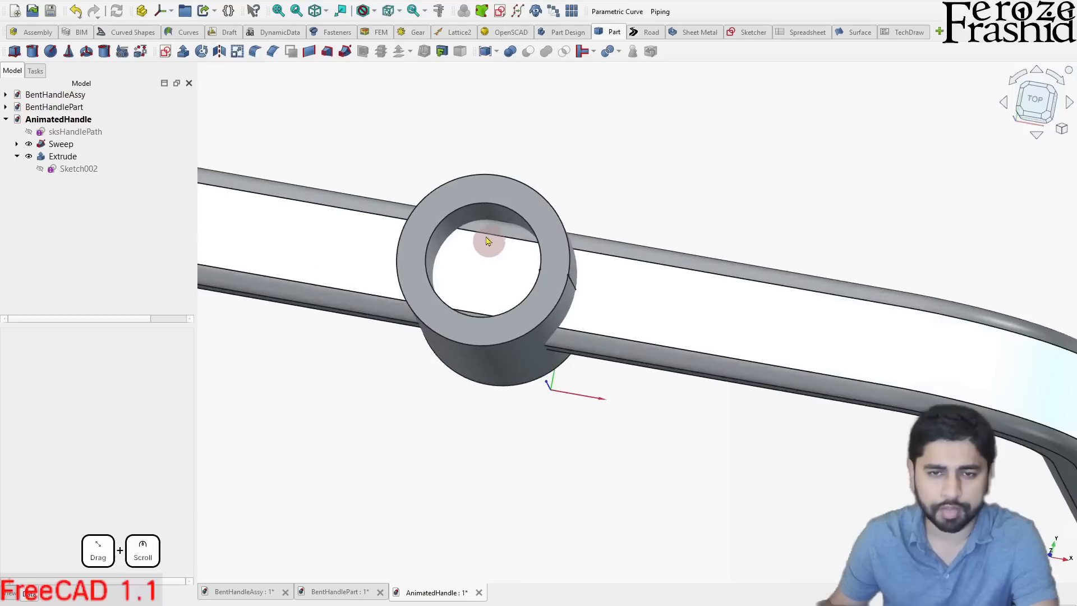
pyautogui.scroll(-5, 480, 260)
pyautogui.moveTo(480, 260); pyautogui.dragTo(533, 227)
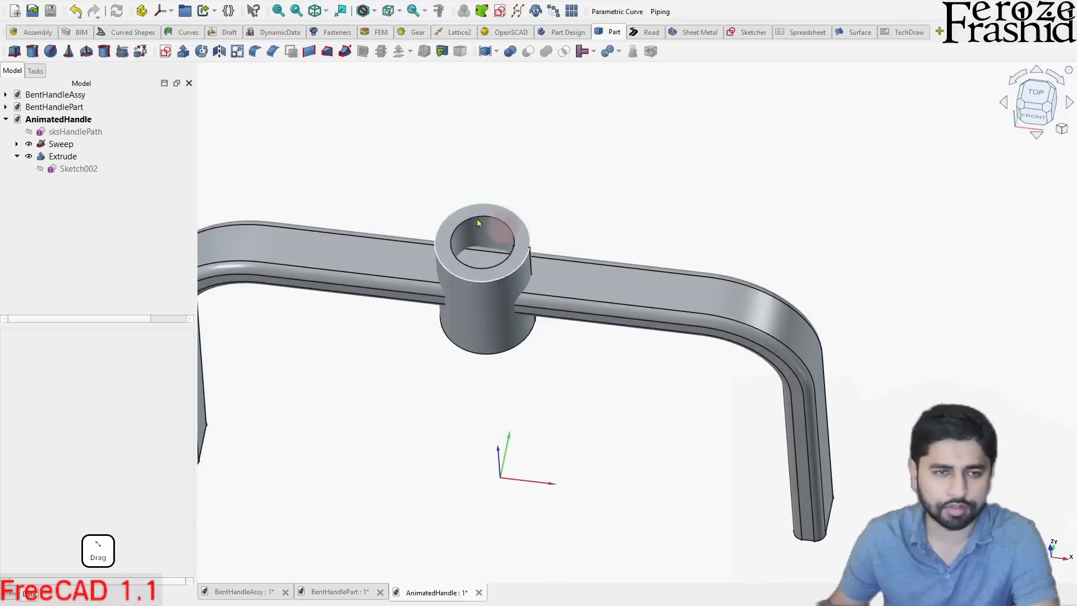
pyautogui.click(84, 147)
pyautogui.keyDown('ctrl'); pyautogui.click(68, 158); pyautogui.keyUp('ctrl')
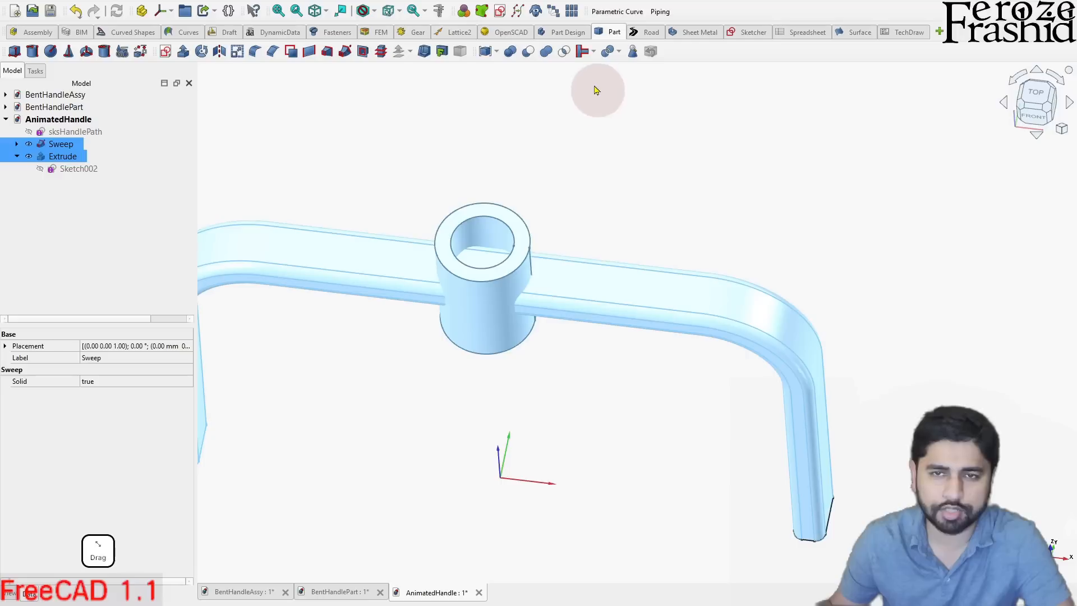
pyautogui.click(594, 56)
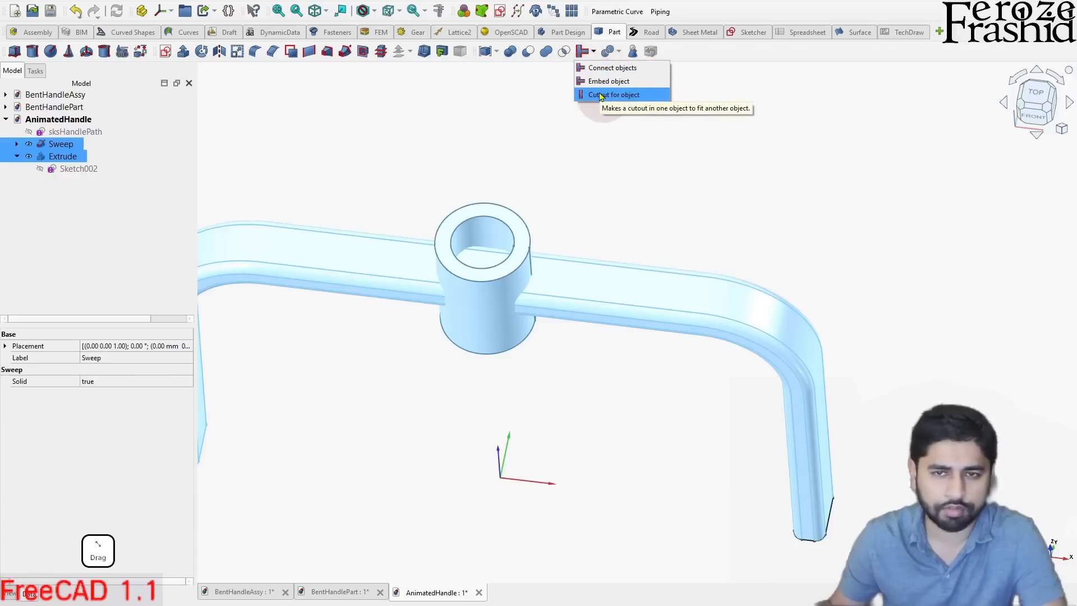
pyautogui.click(605, 75)
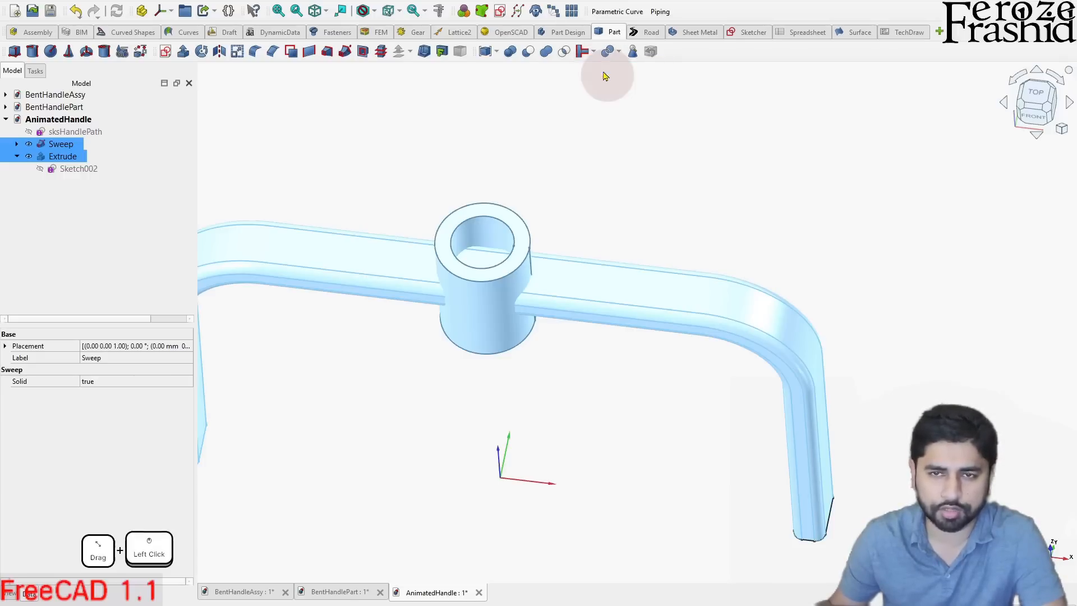
# - Examine the connected handle and tube from several angles, along with the source objects under Connect
pyautogui.moveTo(577, 125); pyautogui.dragTo(578, 261)
pyautogui.scroll(-2, 578, 298)
pyautogui.scroll(3, 561, 262)
pyautogui.scroll(1, 561, 262)
pyautogui.scroll(-3, 580, 262)
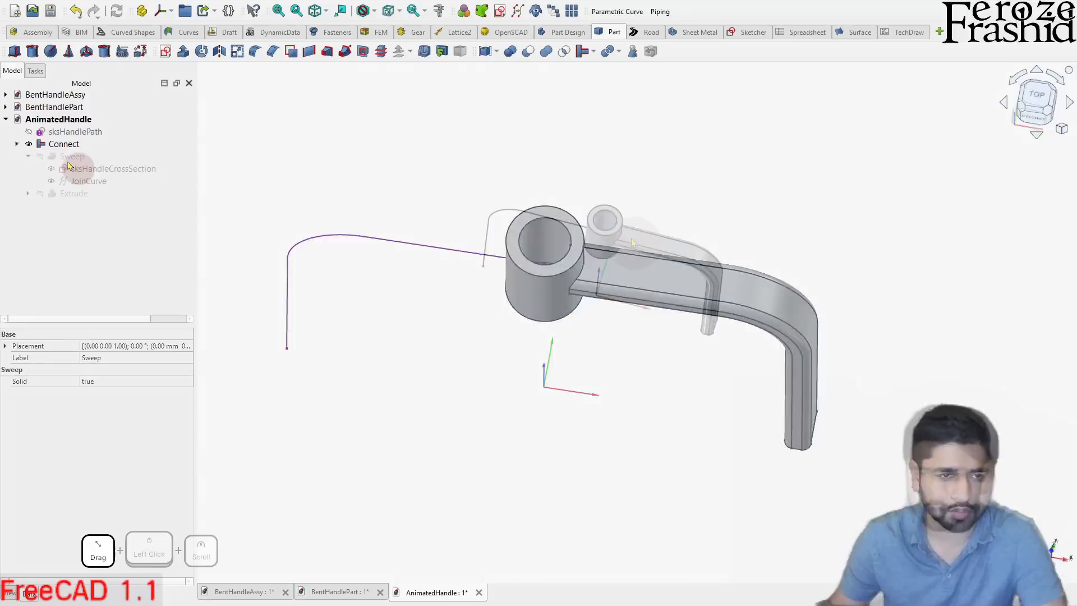
pyautogui.scroll(5, 627, 237)
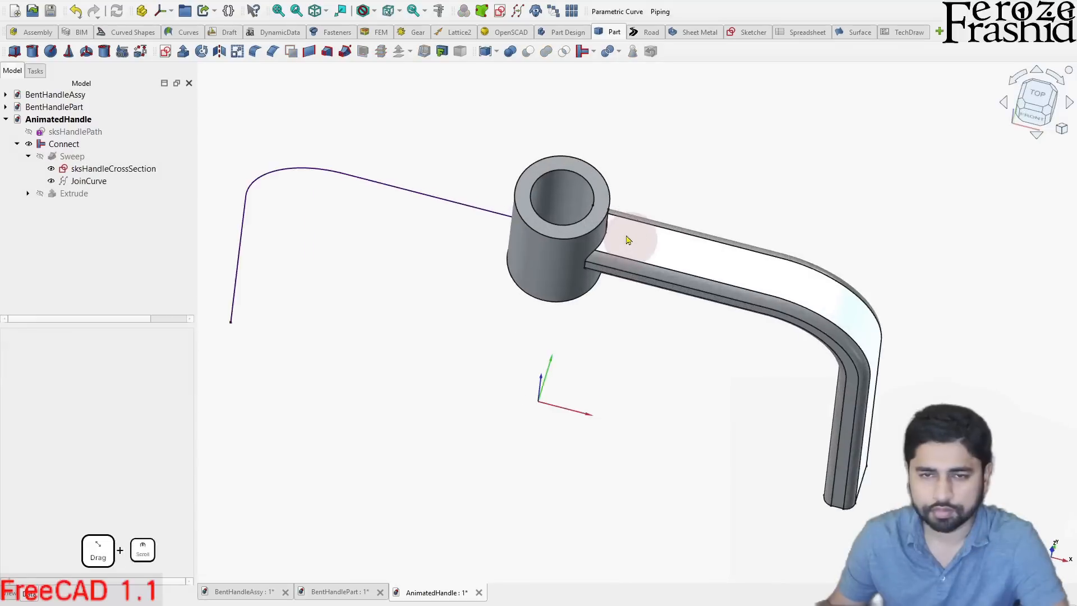
pyautogui.moveTo(628, 237)
pyautogui.mouseDown()
pyautogui.moveTo(609, 273)
pyautogui.moveTo(621, 230)
pyautogui.mouseUp()
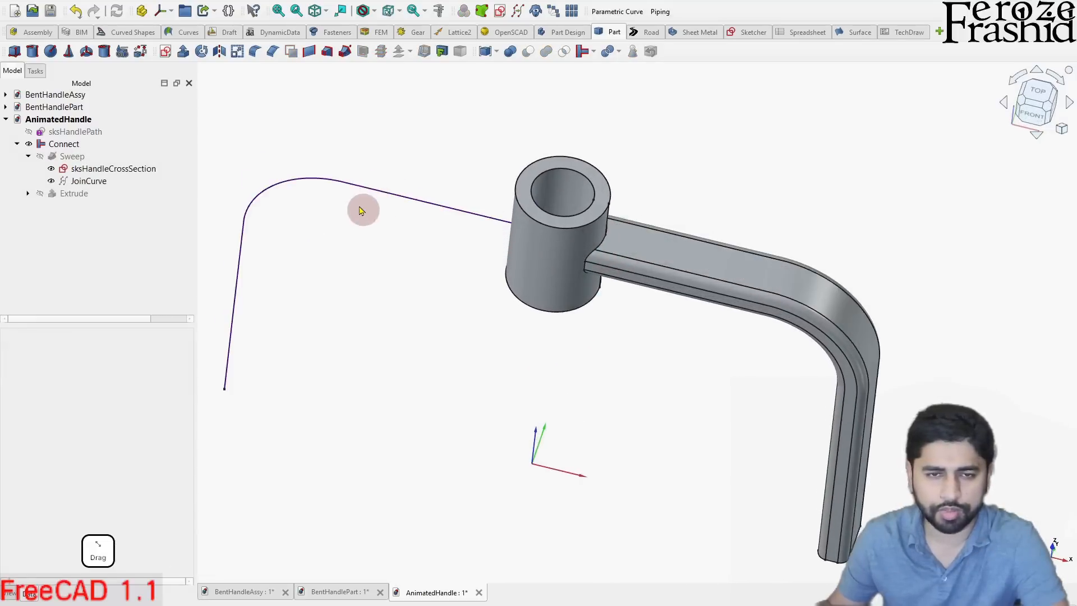
pyautogui.scroll(-2, 362, 210)
pyautogui.moveTo(497, 258)
pyautogui.mouseDown()
pyautogui.moveTo(464, 313)
pyautogui.moveTo(483, 322)
pyautogui.moveTo(493, 288)
pyautogui.moveTo(480, 256)
pyautogui.mouseUp()
pyautogui.scroll(-2, 480, 261)
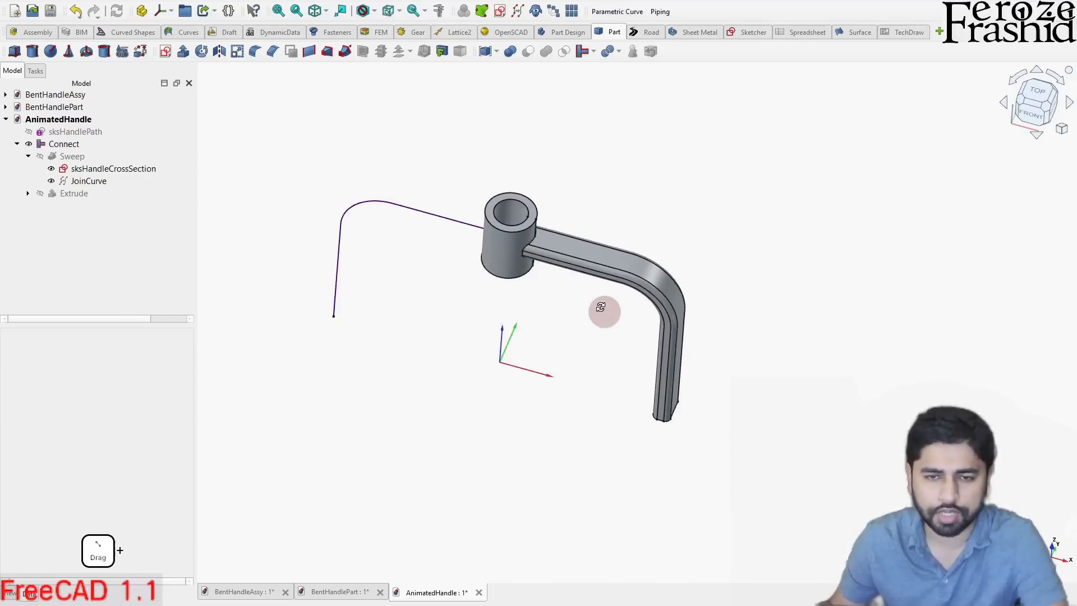
pyautogui.moveTo(601, 308); pyautogui.dragTo(601, 279)
pyautogui.click(17, 144)
pyautogui.scroll(-3, 387, 283)
pyautogui.scroll(3, 442, 281)
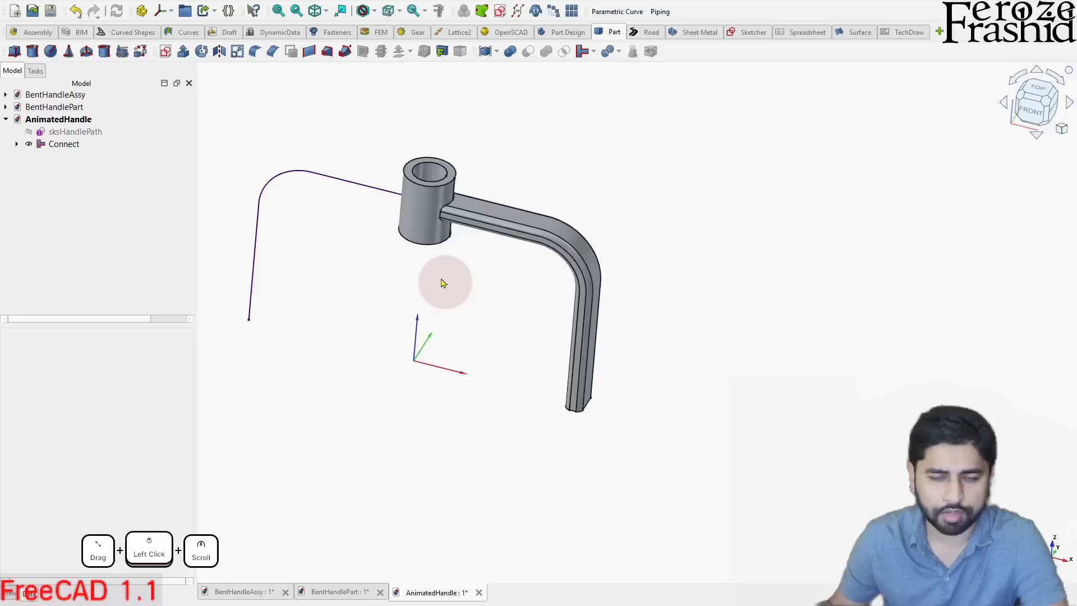
# - Create a new sketch on the YZ plane of the AnimatedHandle model
pyautogui.scroll(-2, 471, 299)
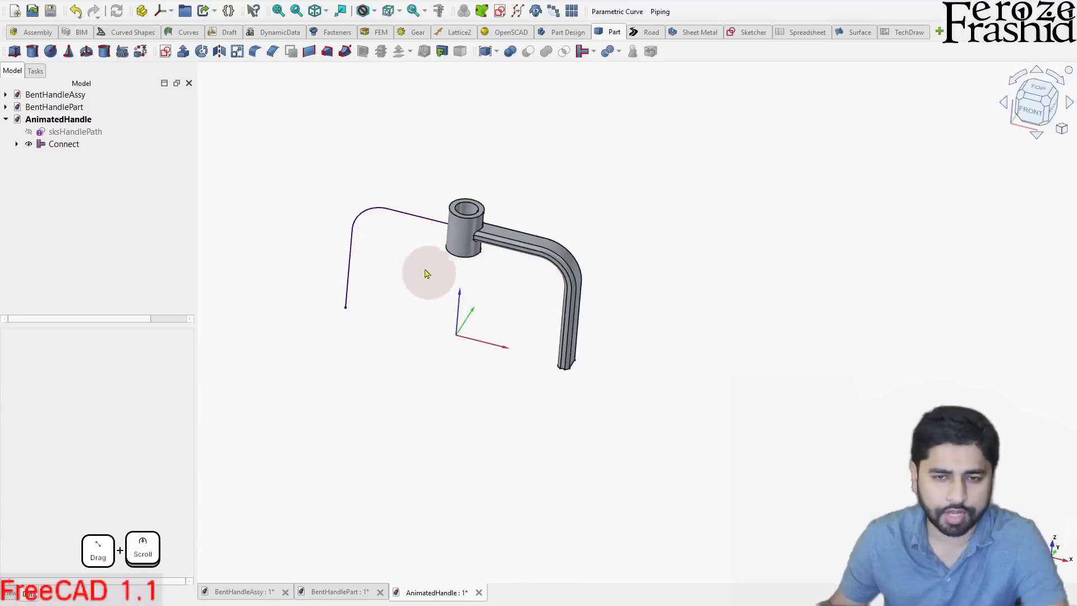
pyautogui.scroll(2, 486, 280)
pyautogui.moveTo(571, 326); pyautogui.dragTo(452, 302, button='middle')
pyautogui.moveTo(622, 400); pyautogui.dragTo(606, 435, button='middle')
pyautogui.click(1047, 106)
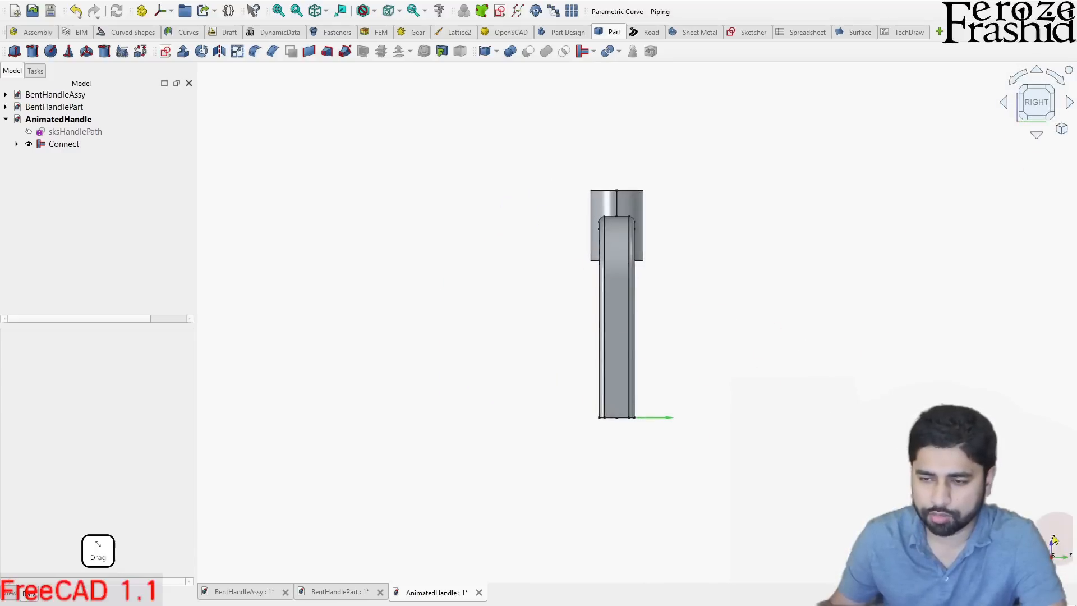
pyautogui.click(165, 52)
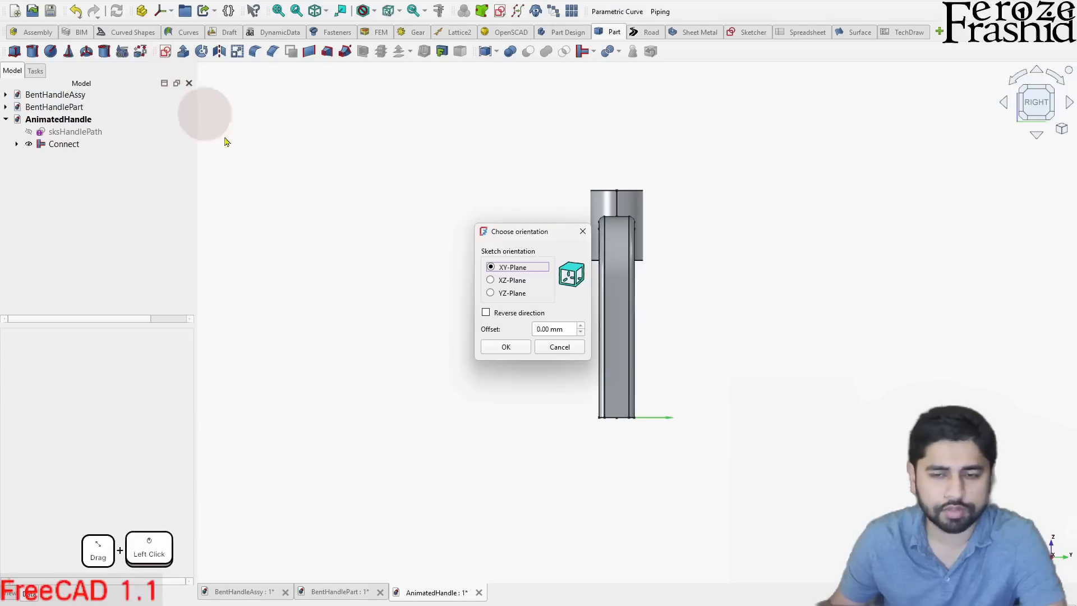
pyautogui.click(506, 346)
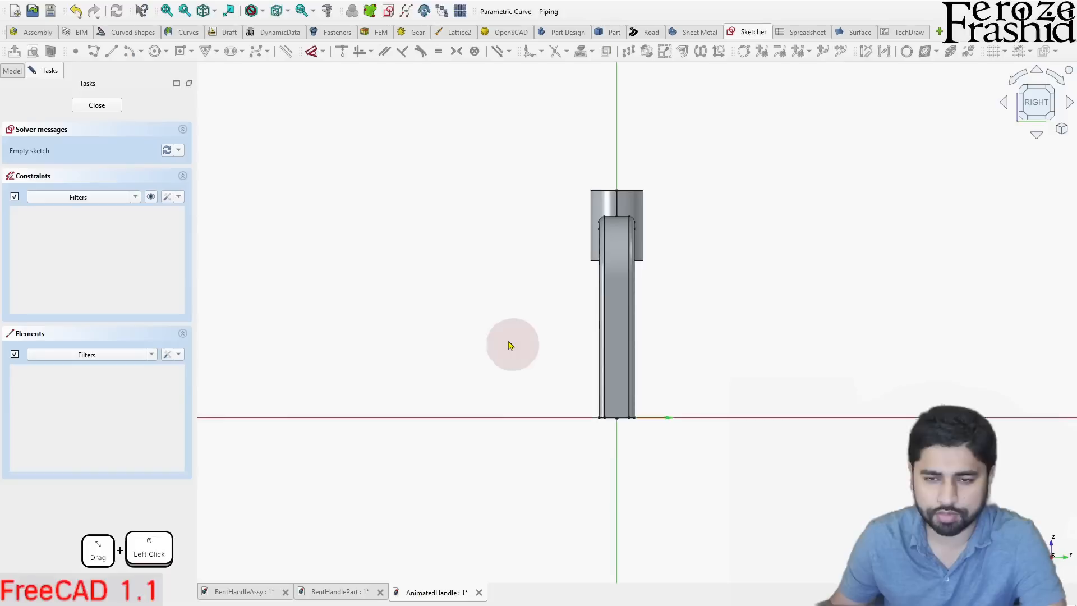
# - Draw two concentric circles centred on the origin, about 28 mm and about 17 mm in diameter
pyautogui.click(155, 51)
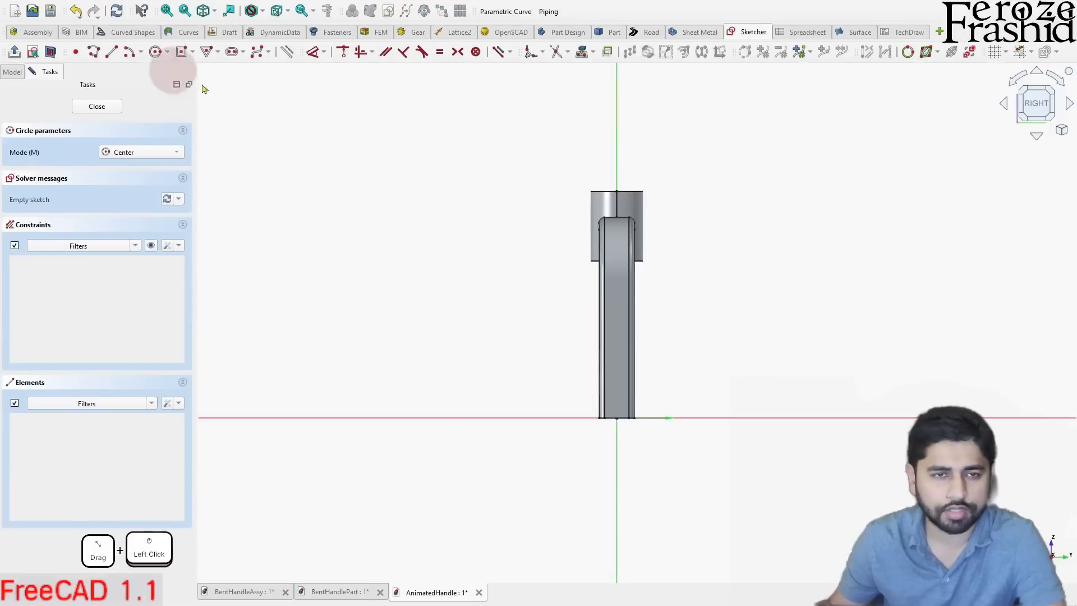
pyautogui.click(616, 419)
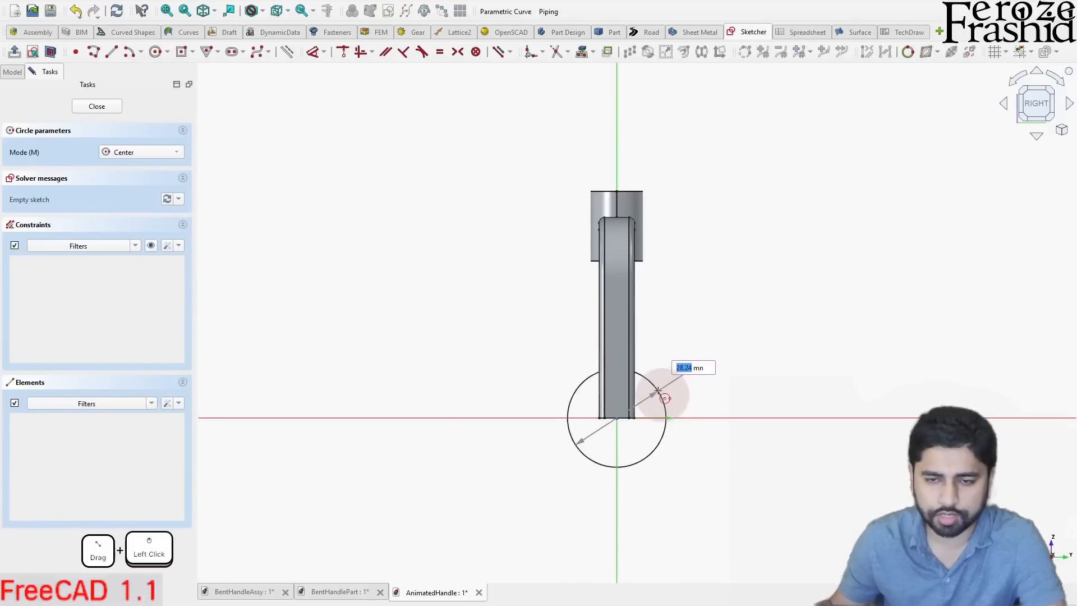
pyautogui.click(662, 391)
pyautogui.click(635, 442)
pyautogui.rightClick(668, 462)
# - Constrain the inner circle's diameter to 10 mm and the outer circle's to 15 mm, and finish the sketch
pyautogui.click(642, 442)
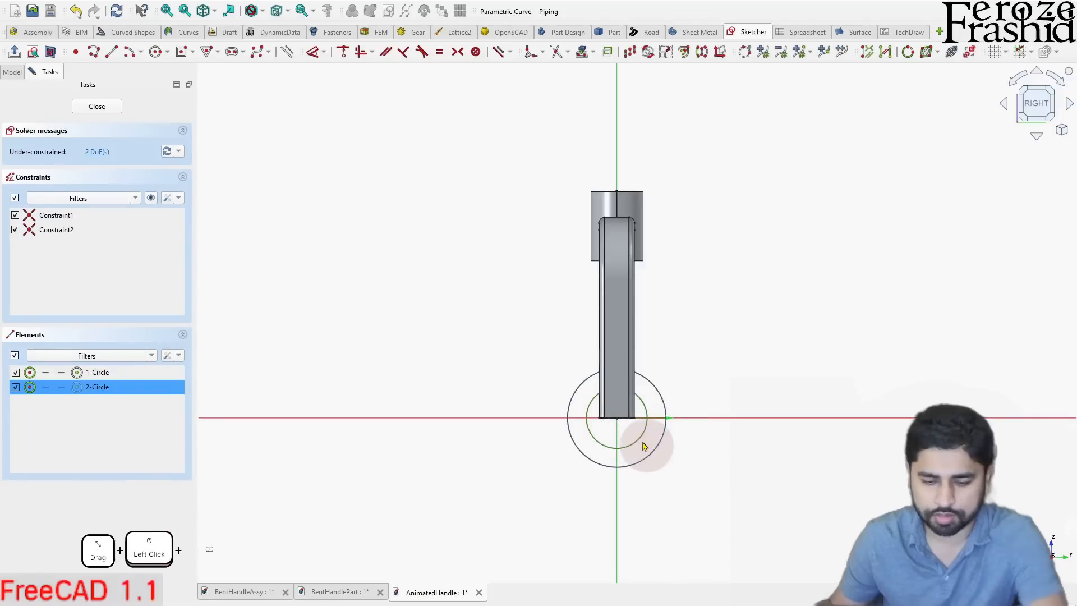
pyautogui.press('d')
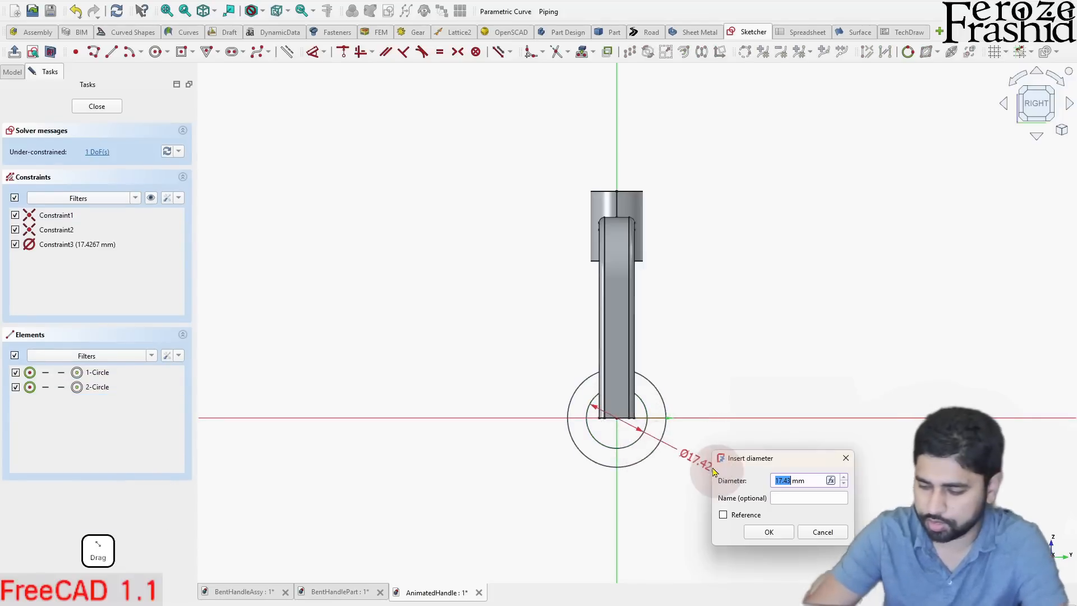
pyautogui.press('Return')
pyautogui.moveTo(722, 476); pyautogui.dragTo(669, 478)
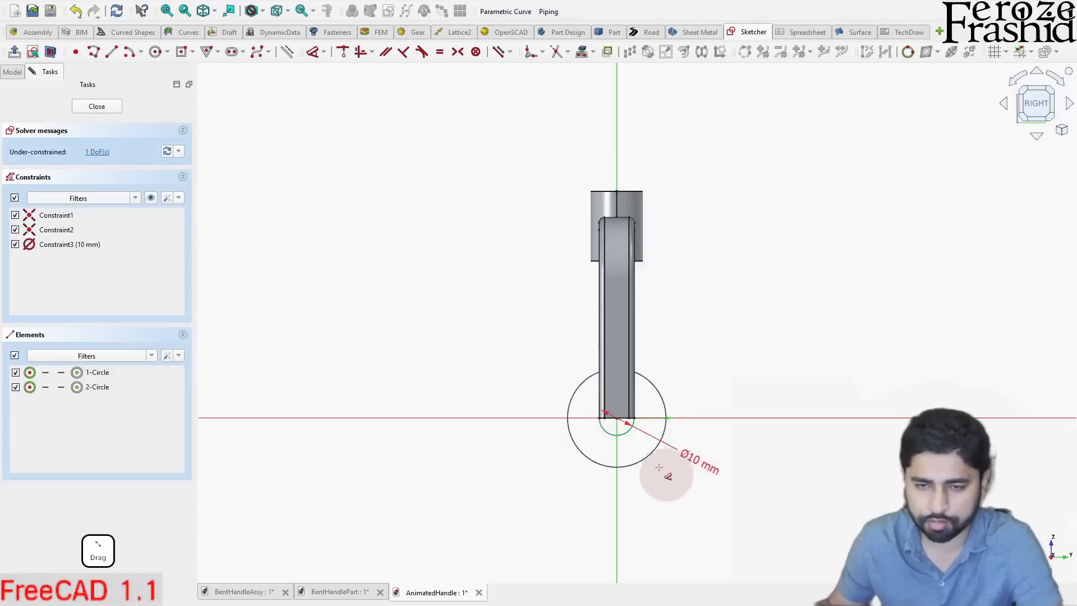
pyautogui.click(651, 458)
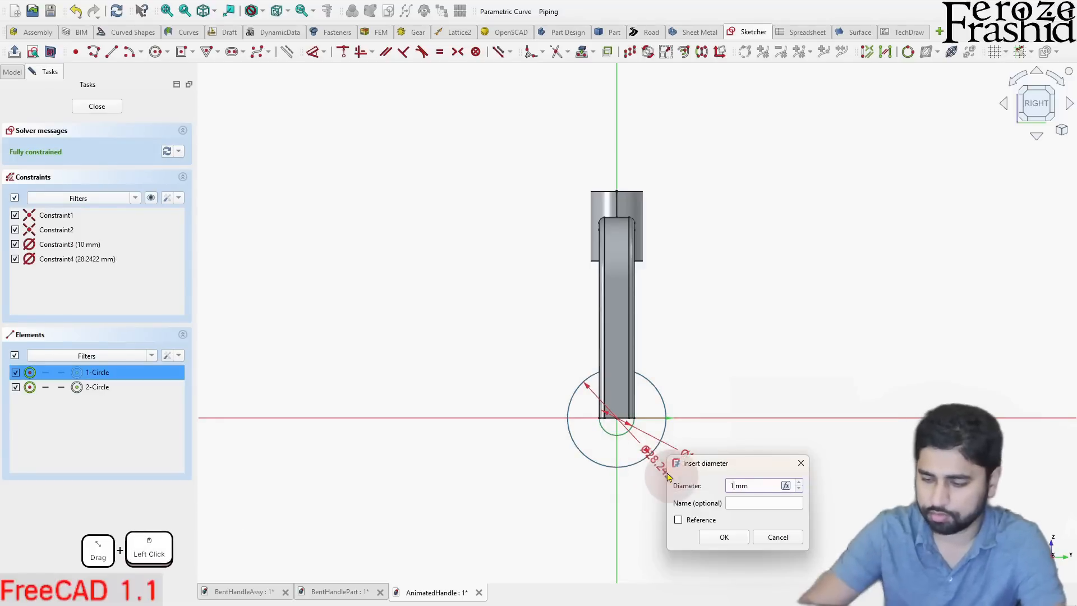
pyautogui.write('15')
pyautogui.press('Return')
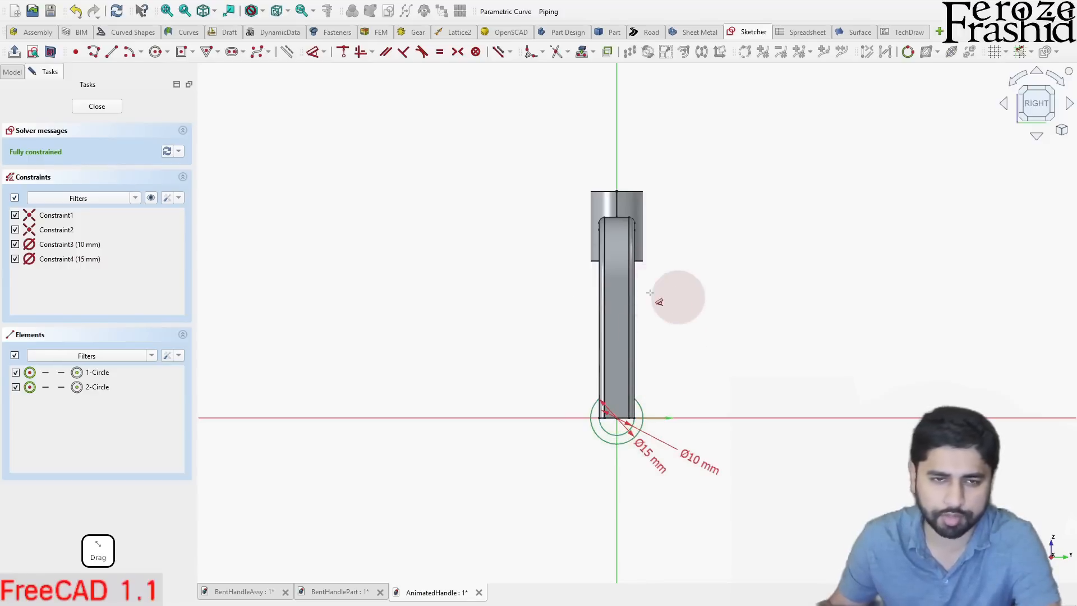
pyautogui.click(101, 107)
# - Hide the Connect solid so that the path curve and the sketches are exposed
pyautogui.moveTo(547, 421)
pyautogui.mouseDown(button='middle')
pyautogui.moveTo(702, 436)
pyautogui.moveTo(639, 452)
pyautogui.mouseUp(button='middle')
pyautogui.click(599, 455)
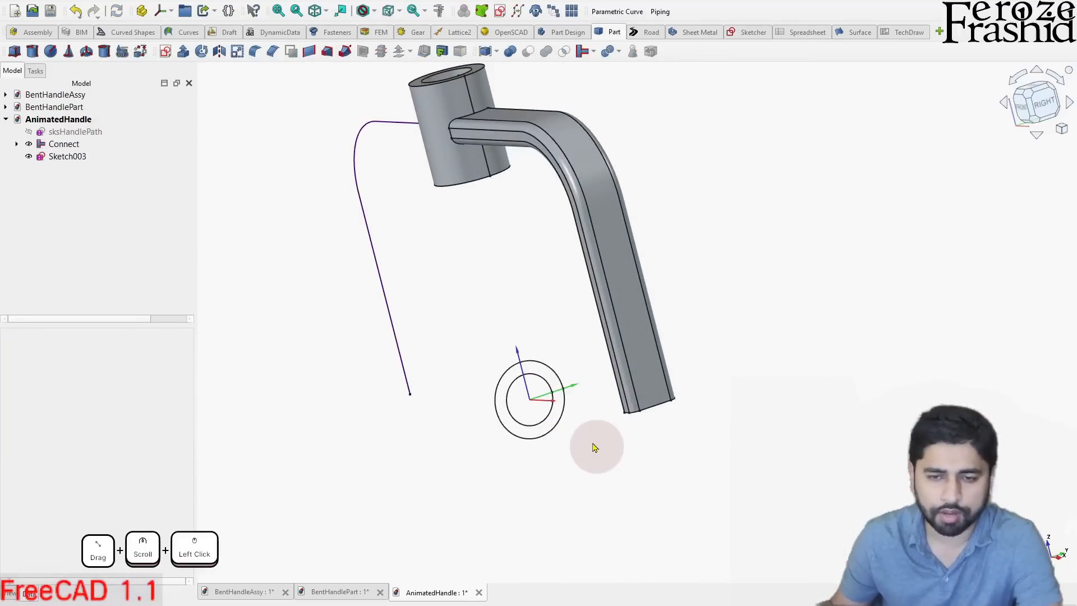
pyautogui.moveTo(587, 406); pyautogui.dragTo(652, 404, button='middle')
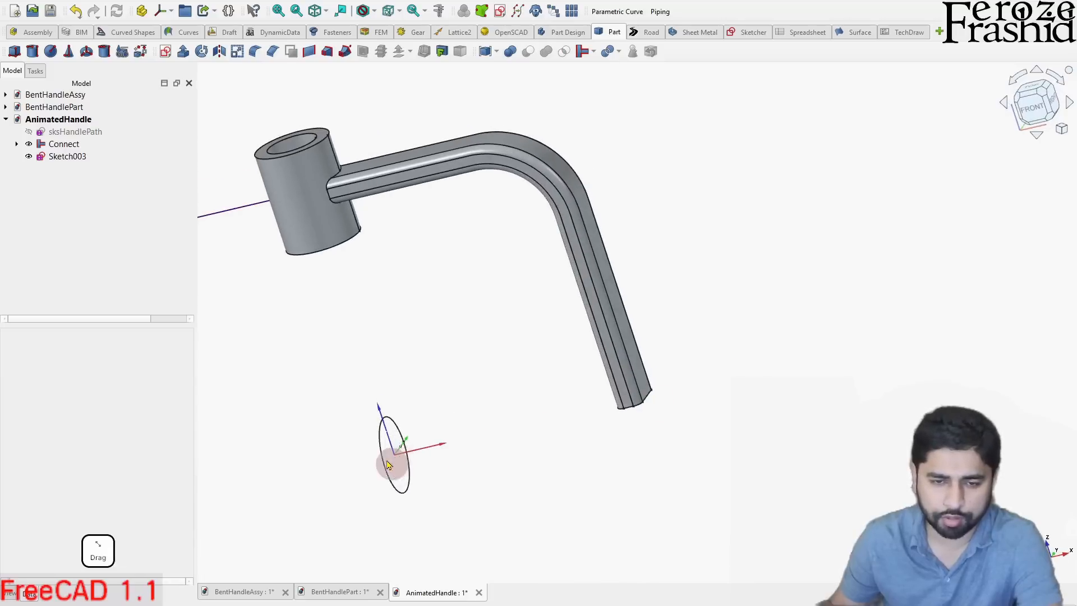
pyautogui.scroll(-3, 642, 384)
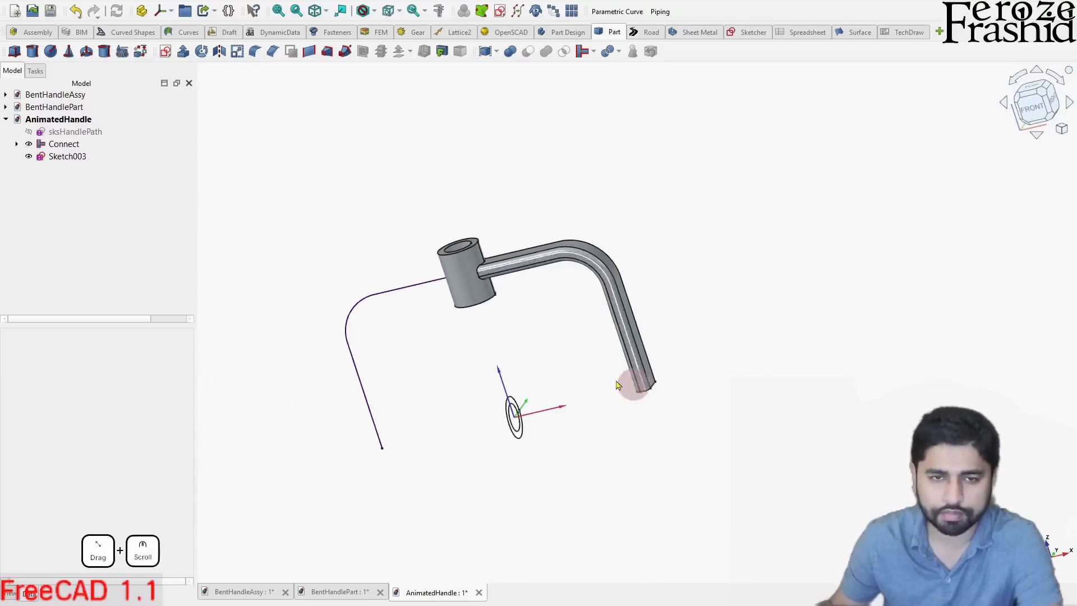
pyautogui.click(403, 297)
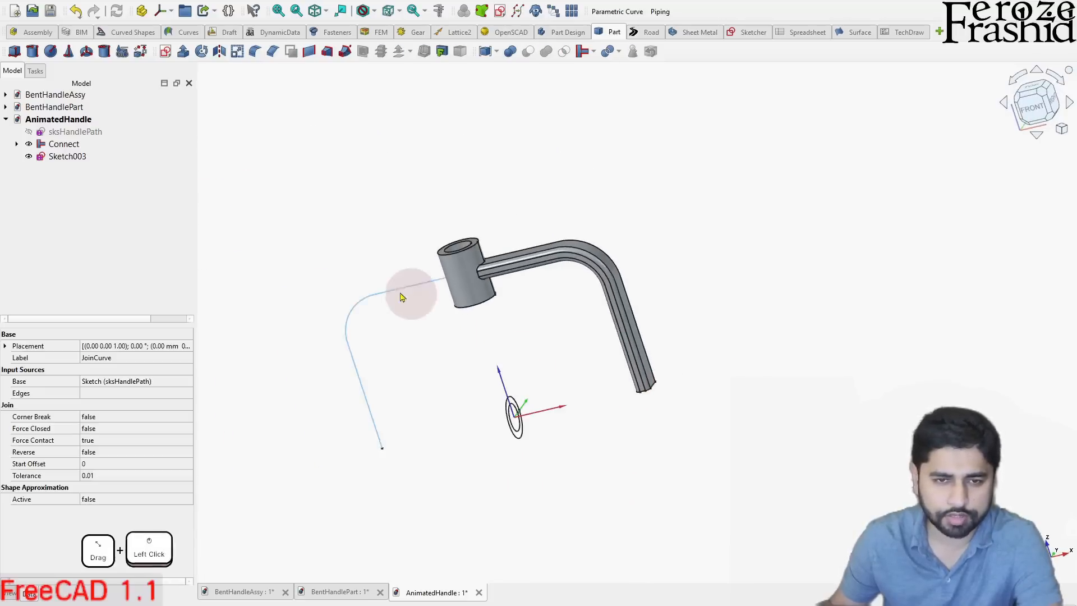
pyautogui.click(71, 145)
pyautogui.press('space')
pyautogui.click(330, 229)
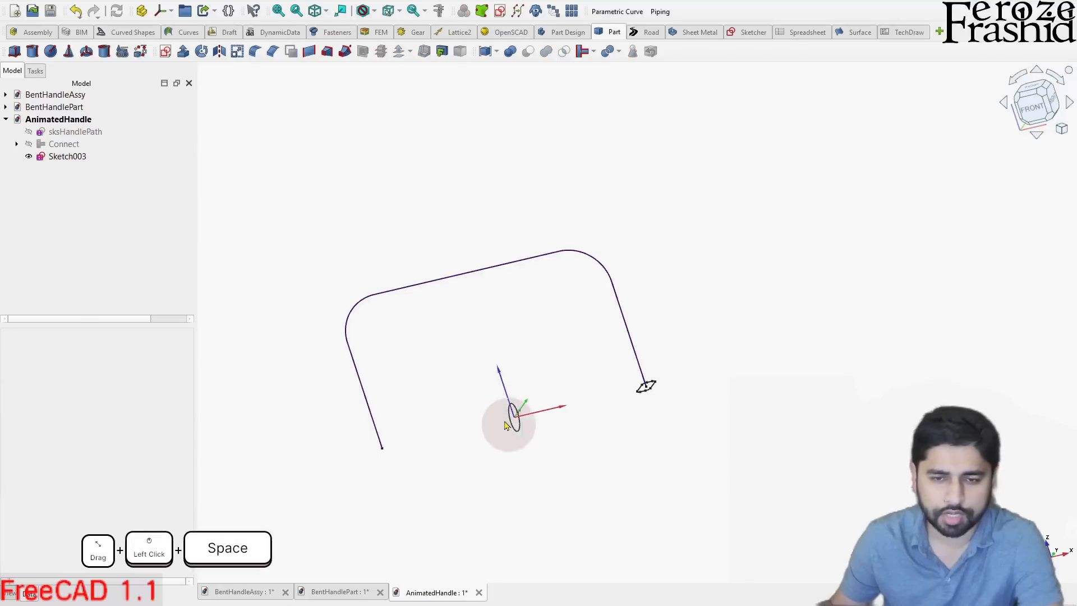
# - Attach Sketch003 to Edge1 of JoinCurve in Frenet NB mode, replacing its own circle as the reference
pyautogui.click(510, 425)
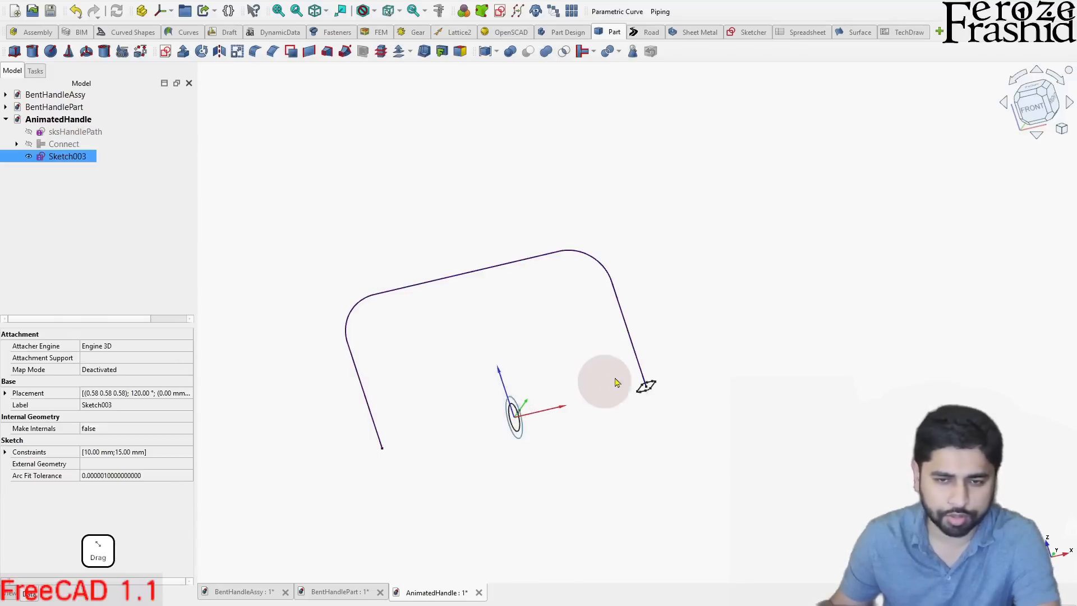
pyautogui.click(20, 371)
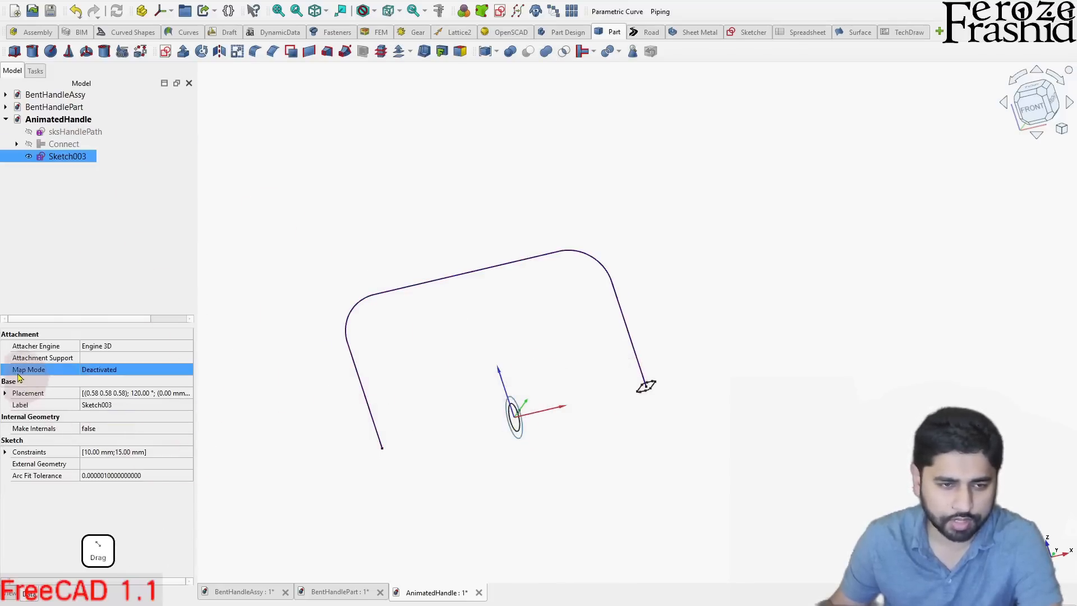
pyautogui.click(177, 375)
pyautogui.click(188, 373)
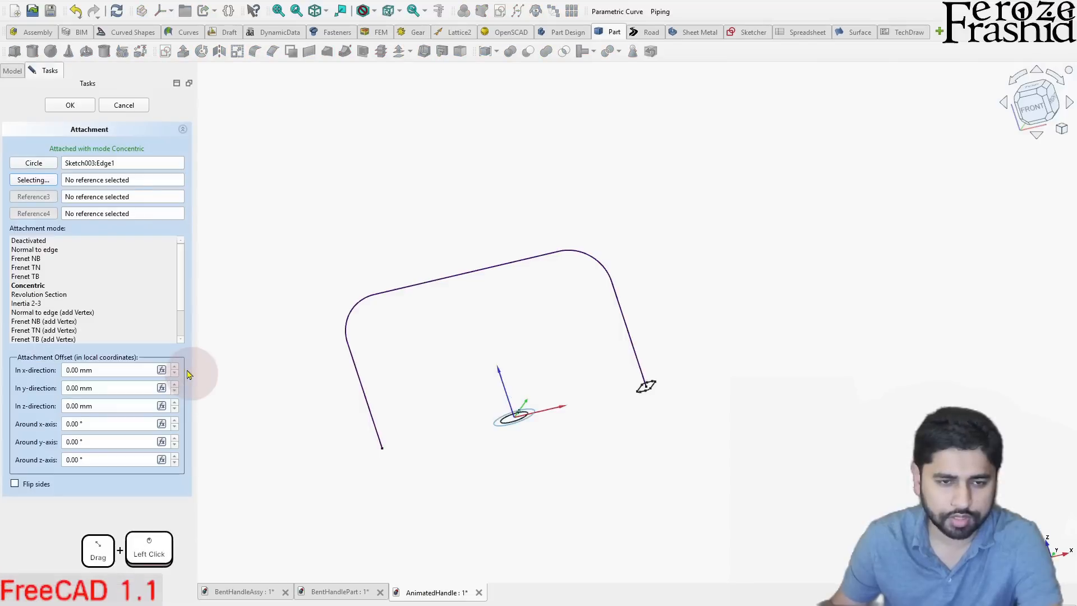
pyautogui.click(115, 284)
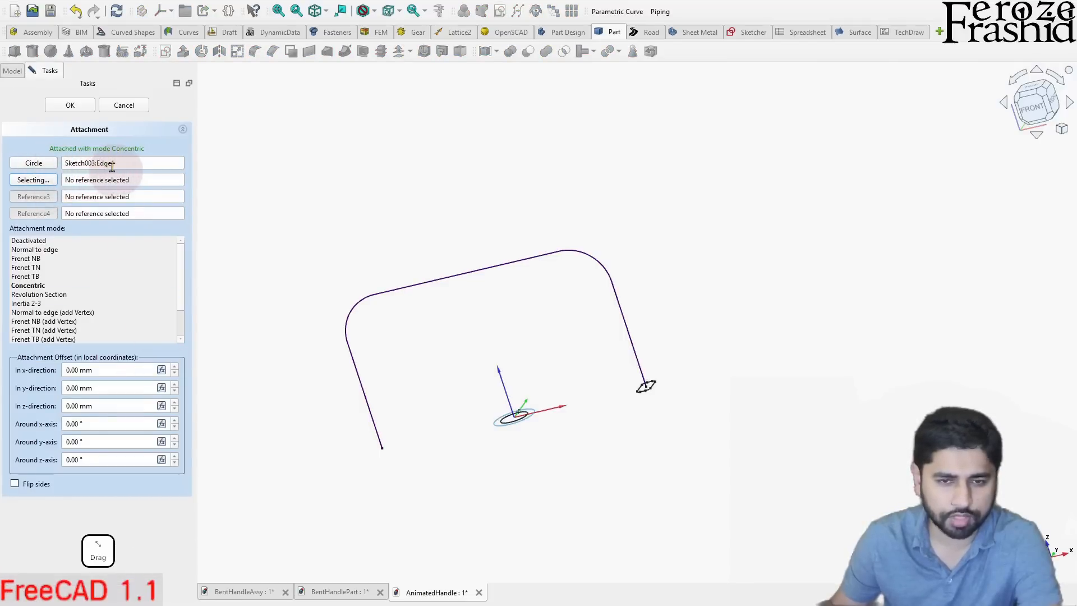
pyautogui.click(41, 168)
pyautogui.scroll(3, 646, 371)
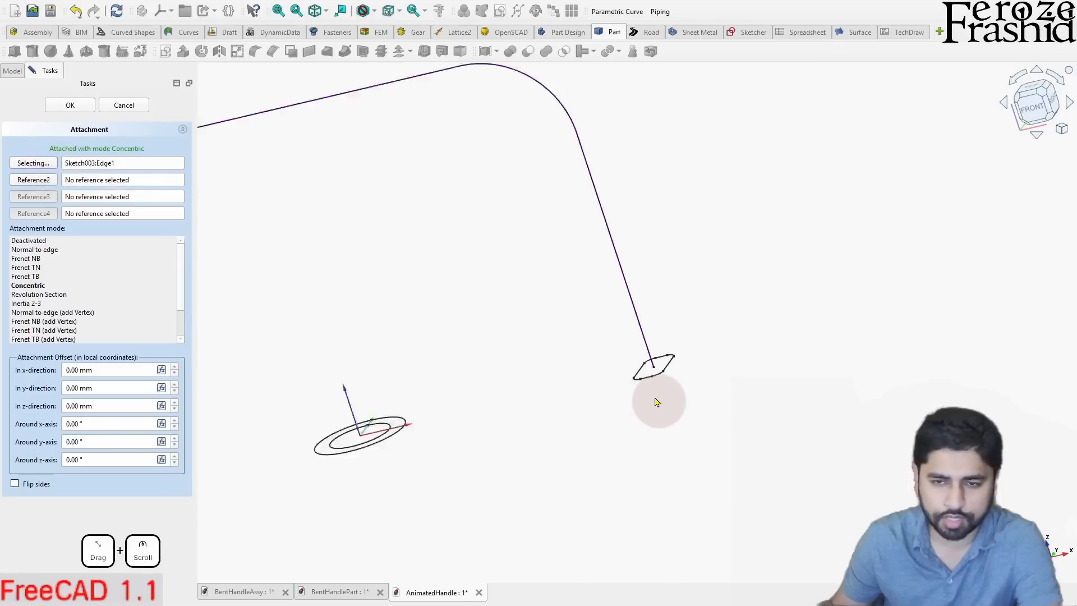
pyautogui.click(644, 330)
pyautogui.scroll(-3, 656, 352)
pyautogui.scroll(-2, 671, 398)
pyautogui.moveTo(680, 370); pyautogui.dragTo(701, 410, button='middle')
pyautogui.scroll(2, 668, 380)
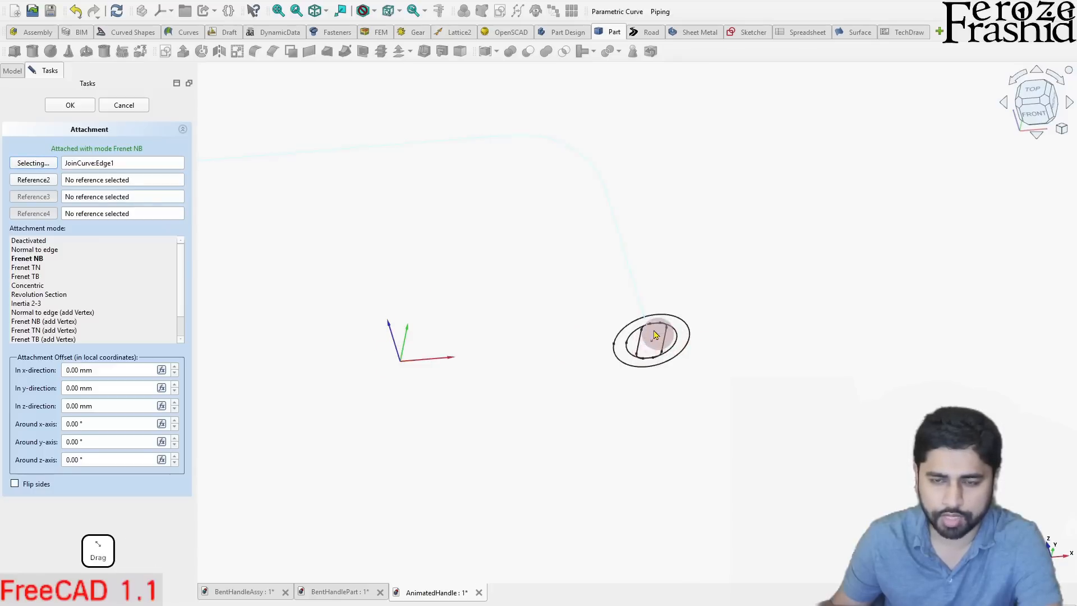
pyautogui.click(56, 241)
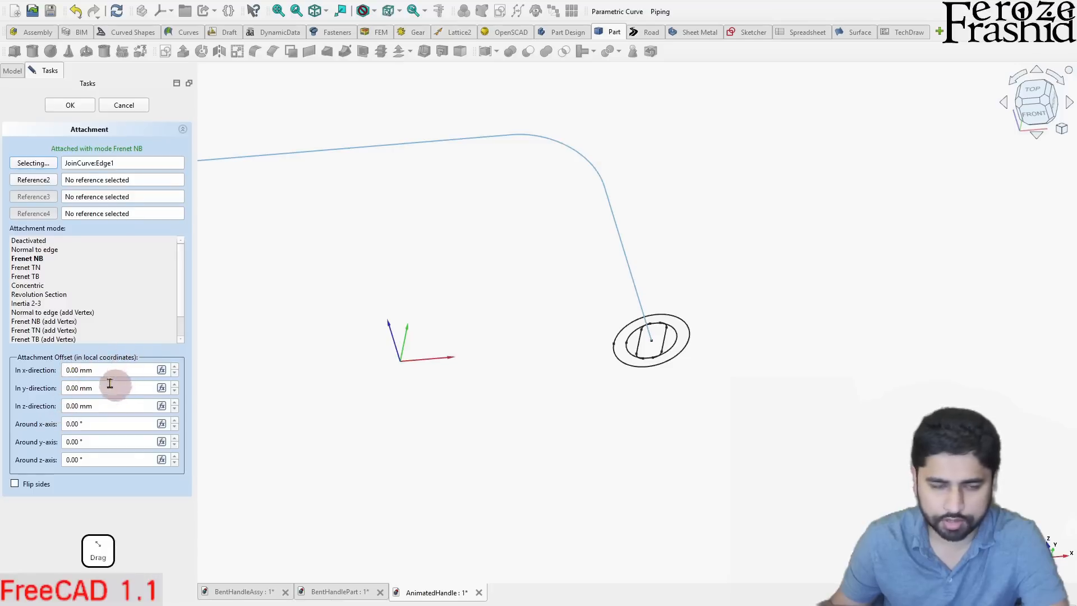
# - Try a 90° attachment offset around the x-axis for Sketch003 and check its orientation against the path
pyautogui.click(67, 424)
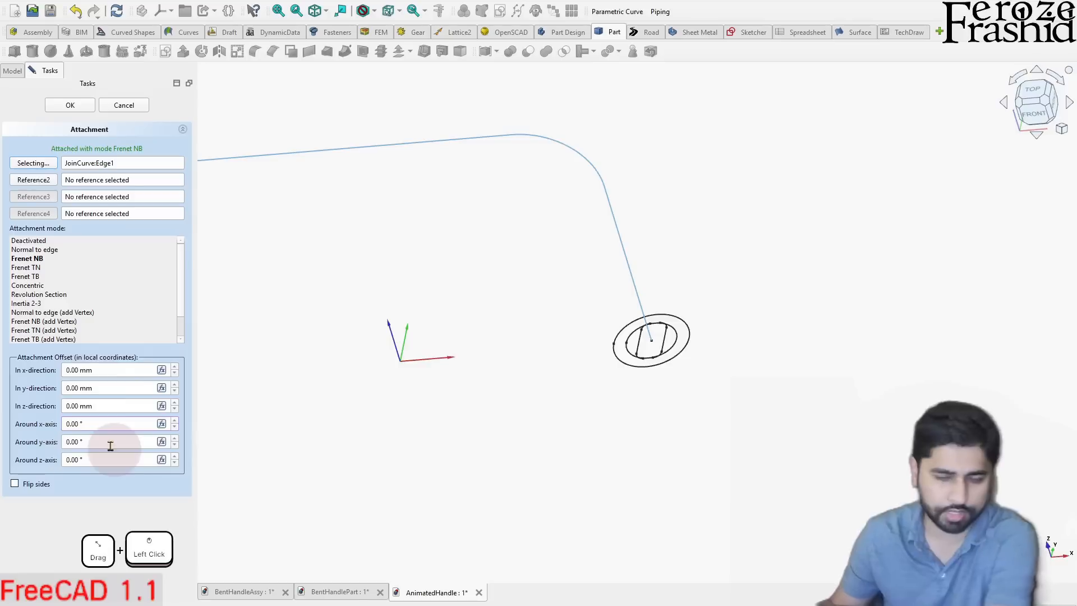
pyautogui.click(100, 440)
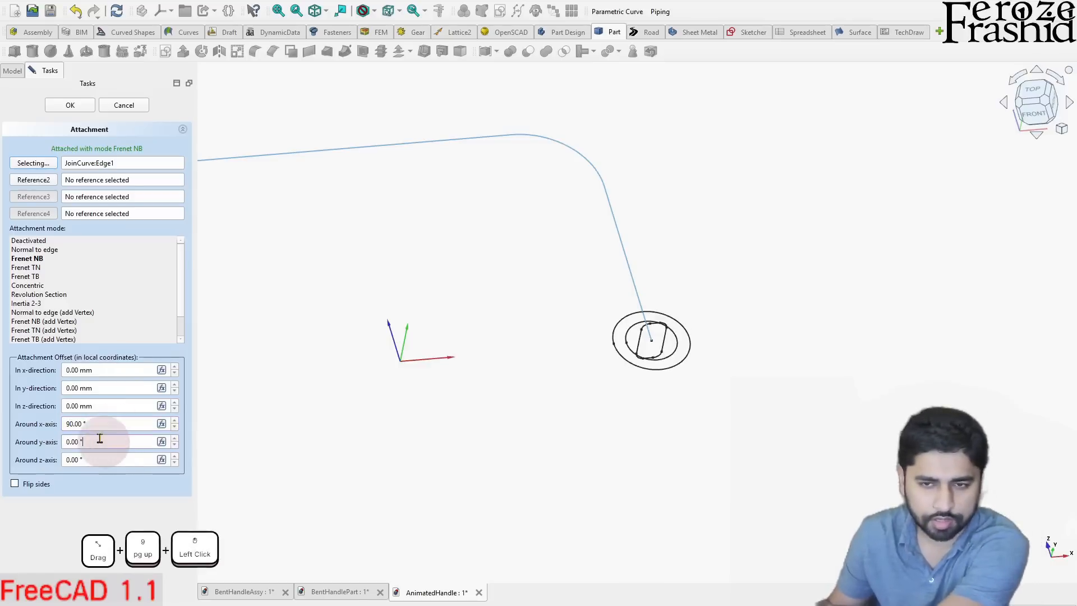
pyautogui.moveTo(617, 326); pyautogui.dragTo(633, 274)
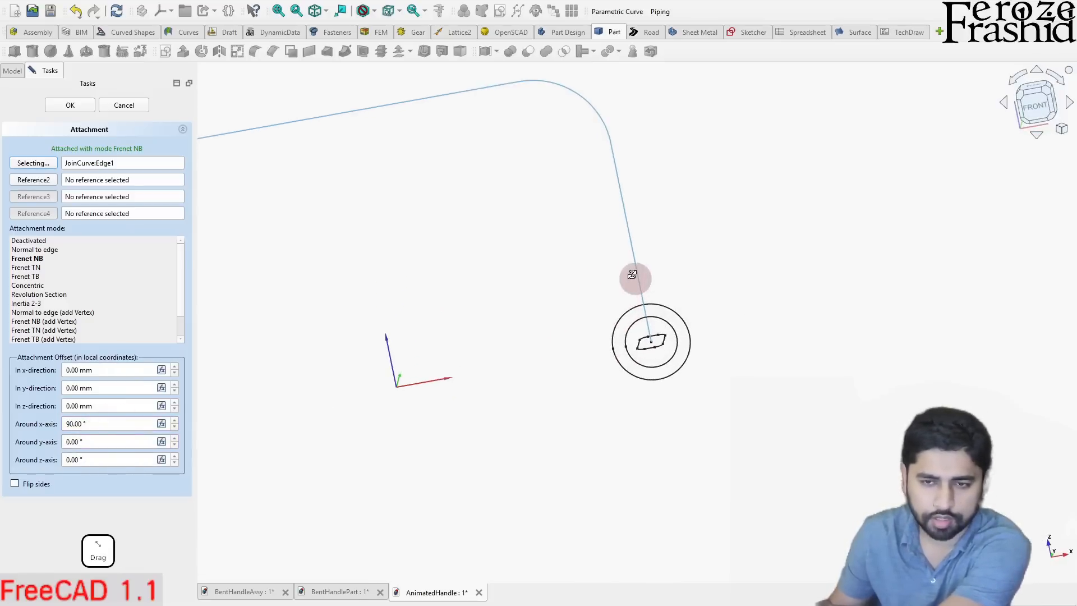
pyautogui.moveTo(708, 326); pyautogui.dragTo(620, 434)
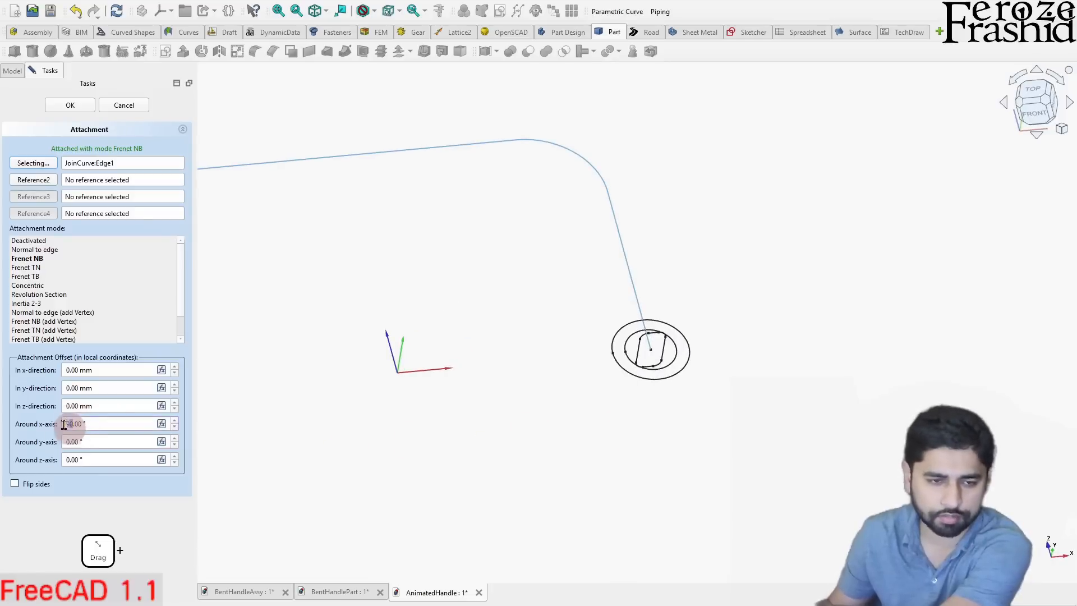
# - Set Sketch003's attachment offset to 0° around the x-axis and 90° around the y-axis, and accept the attachment
pyautogui.moveTo(66, 441); pyautogui.dragTo(87, 466)
pyautogui.write('90')
pyautogui.click(91, 427)
pyautogui.moveTo(593, 368); pyautogui.dragTo(624, 359)
pyautogui.moveTo(562, 504); pyautogui.dragTo(756, 520)
pyautogui.scroll(6, 1059, 558)
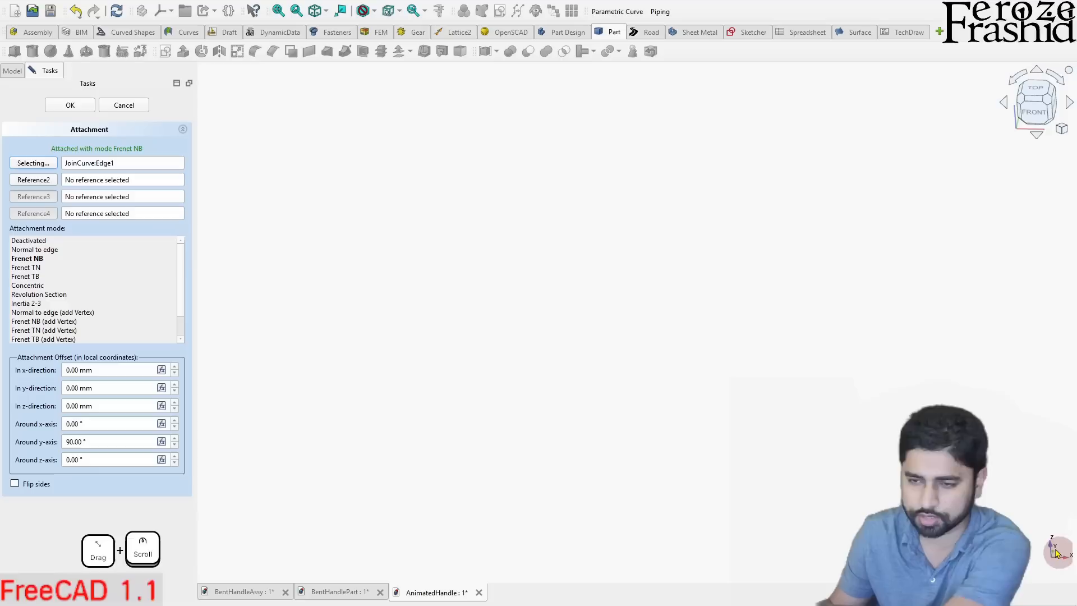
pyautogui.scroll(-3, 1036, 542)
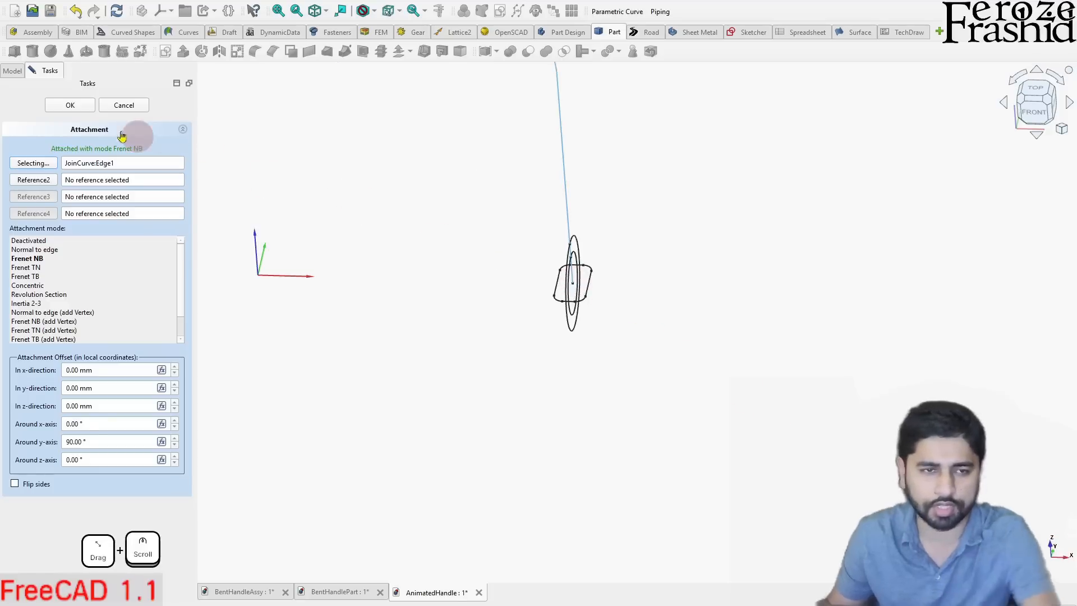
pyautogui.click(61, 109)
# - Show the Connect solid again together with the ring sketch at the handle's end
pyautogui.moveTo(488, 235); pyautogui.dragTo(561, 342)
pyautogui.moveTo(1037, 112)
pyautogui.mouseDown()
pyautogui.moveTo(844, 224)
pyautogui.moveTo(625, 288)
pyautogui.moveTo(716, 312)
pyautogui.mouseUp()
pyautogui.click(82, 159)
pyautogui.click(67, 144)
pyautogui.press('space')
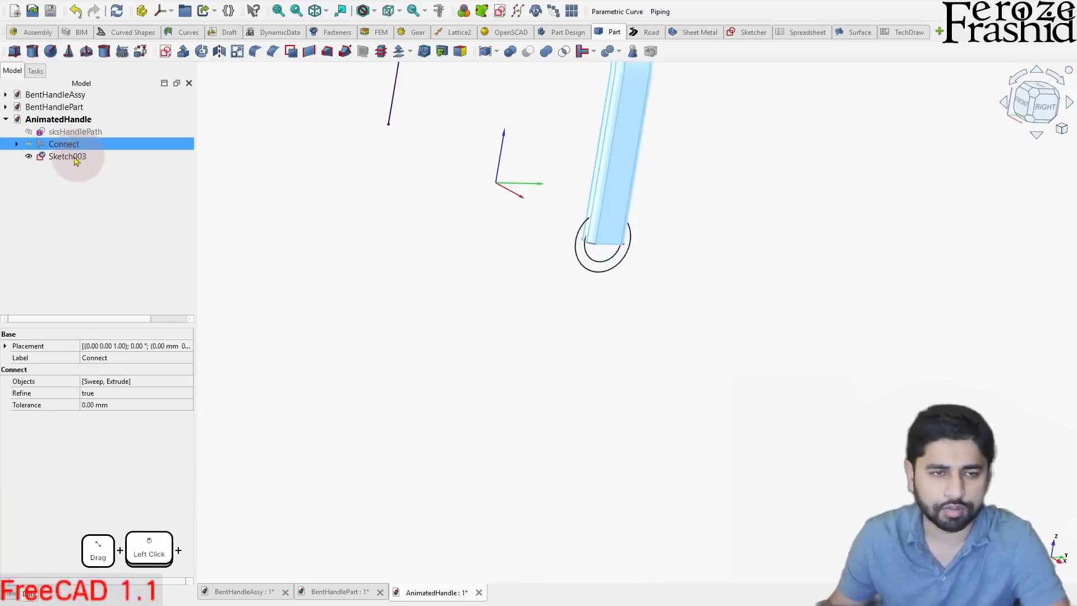
pyautogui.moveTo(381, 241)
pyautogui.mouseDown()
pyautogui.moveTo(603, 262)
pyautogui.moveTo(600, 235)
pyautogui.mouseUp()
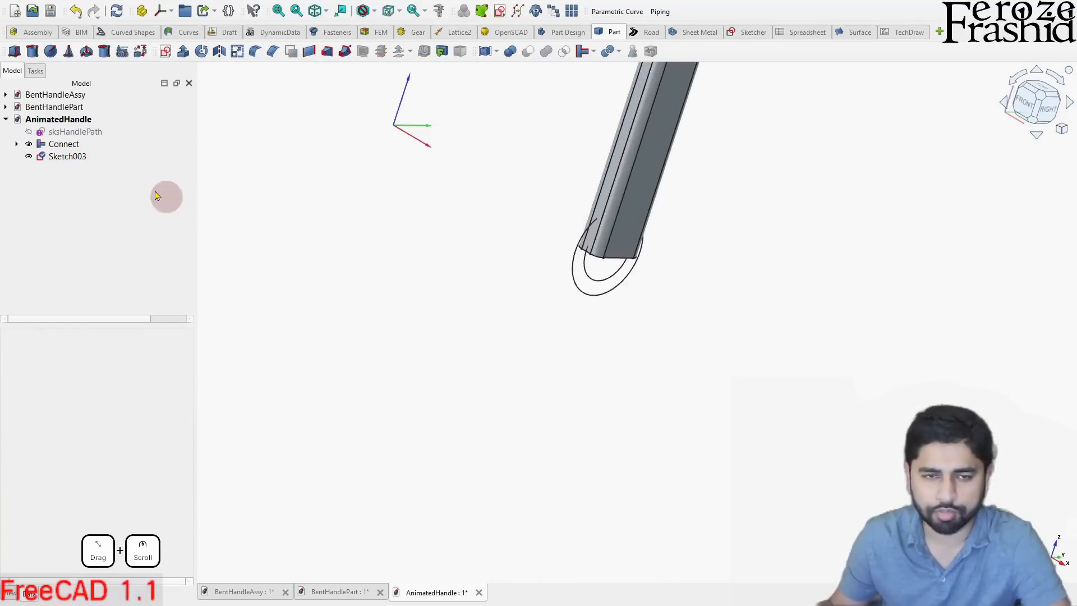
# - Extrude Sketch003 symmetrically along its normal by 10 mm as a solid
pyautogui.click(74, 157)
pyautogui.click(184, 52)
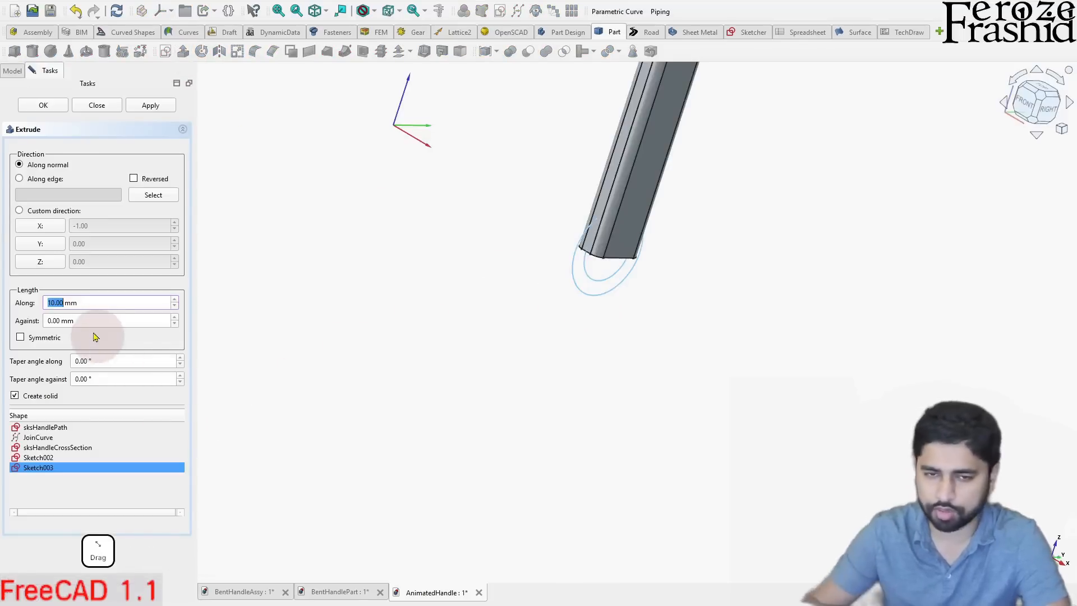
pyautogui.click(20, 337)
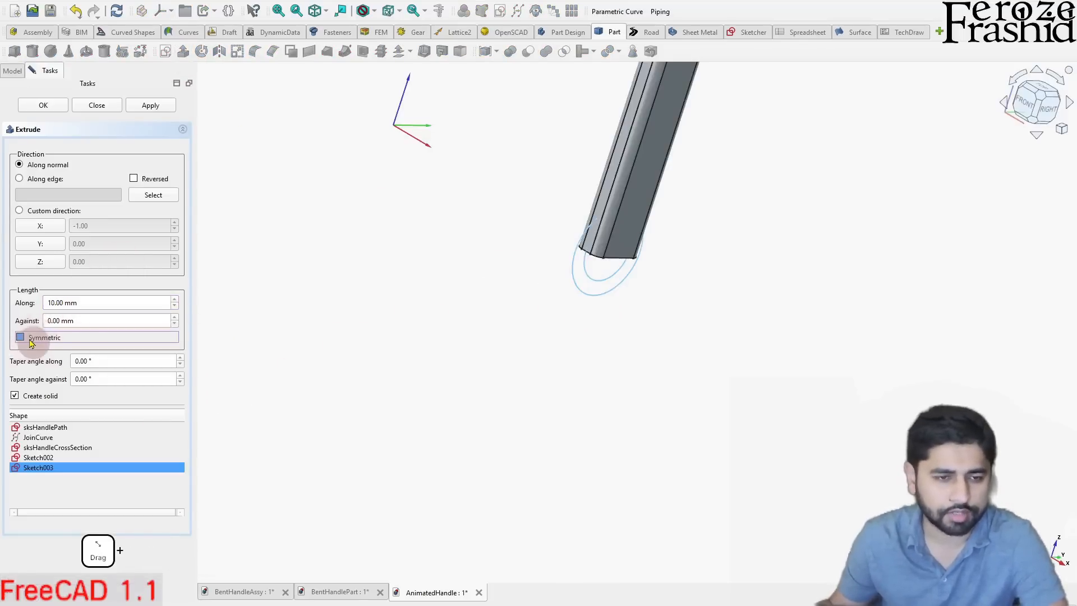
pyautogui.click(147, 105)
pyautogui.click(107, 106)
# - Examine the extruded ring at the handle's end and where it overlaps the swept arm
pyautogui.moveTo(654, 318); pyautogui.dragTo(578, 406)
pyautogui.scroll(-3, 578, 406)
pyautogui.moveTo(566, 360); pyautogui.dragTo(544, 315)
pyautogui.scroll(1, 545, 315)
pyautogui.scroll(2, 545, 317)
pyautogui.click(569, 283)
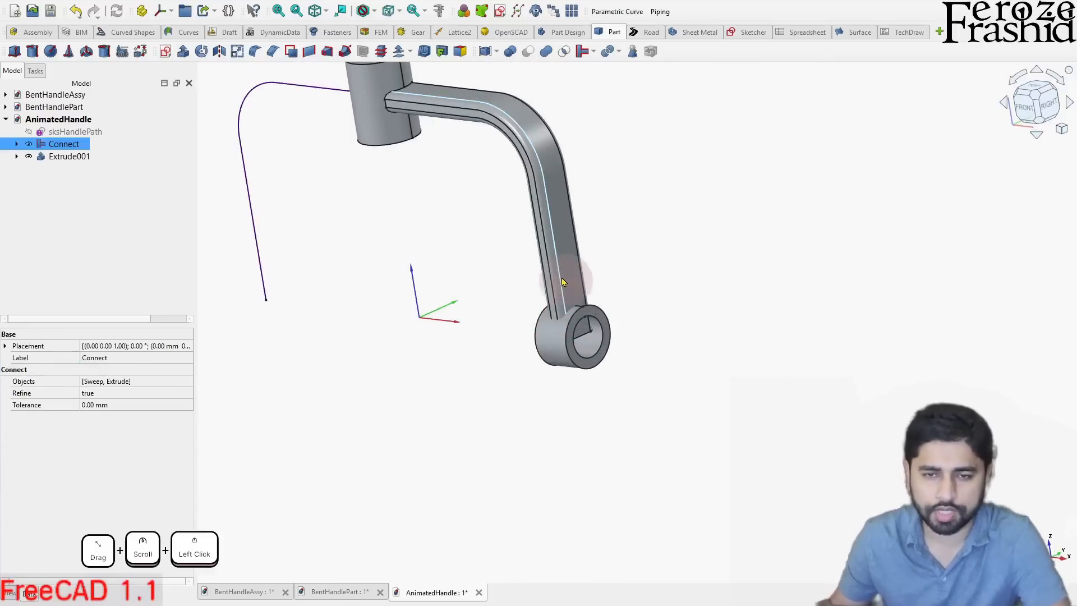
pyautogui.keyDown('ctrl'); pyautogui.click(552, 344); pyautogui.keyUp('ctrl')
pyautogui.click(601, 228)
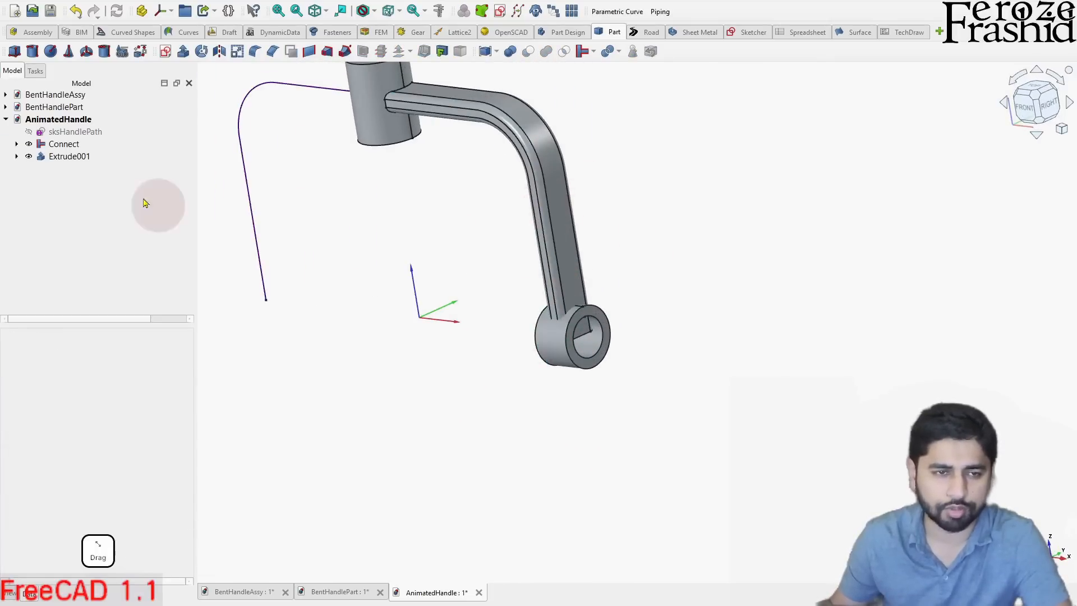
# - Join the Connect solid and Extrude001 into one body with the Connect objects operation
pyautogui.click(65, 144)
pyautogui.keyDown('ctrl'); pyautogui.click(68, 157); pyautogui.keyUp('ctrl')
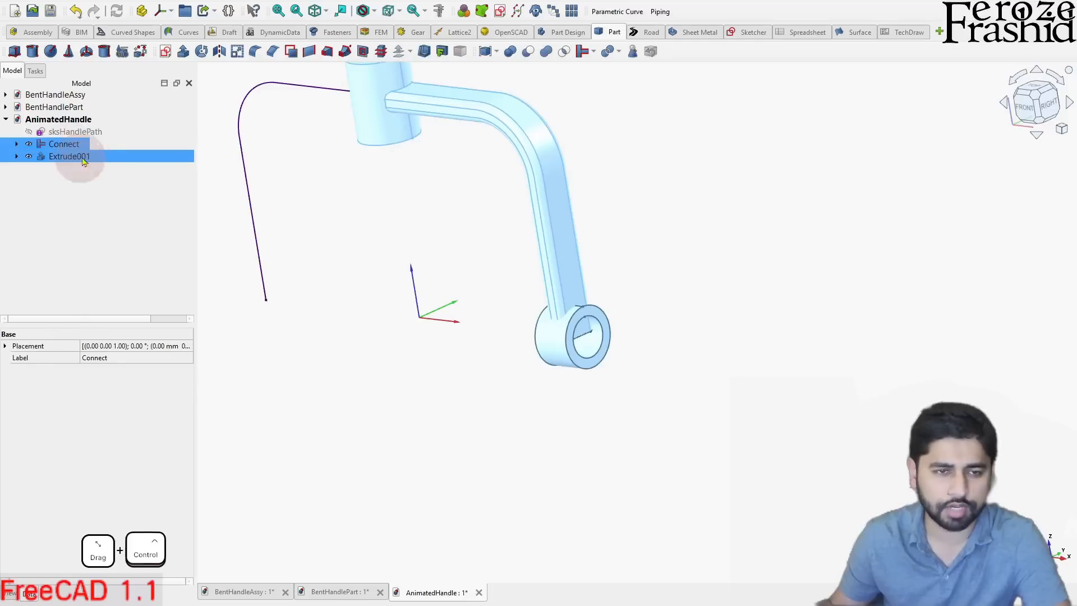
pyautogui.click(593, 53)
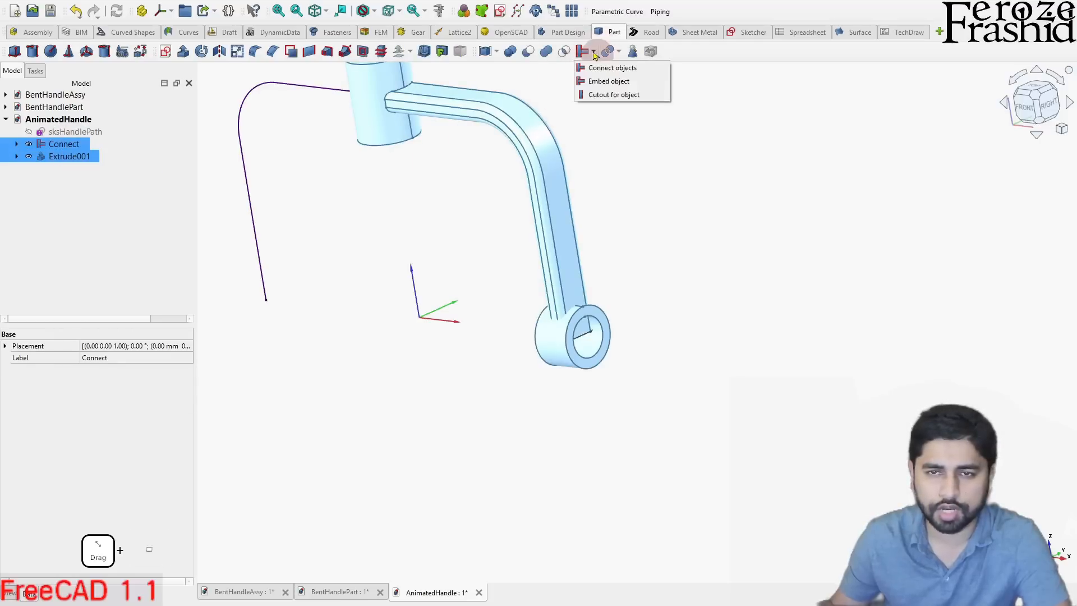
pyautogui.click(612, 68)
pyautogui.moveTo(621, 344); pyautogui.dragTo(449, 296, button='middle')
pyautogui.scroll(6, 591, 328)
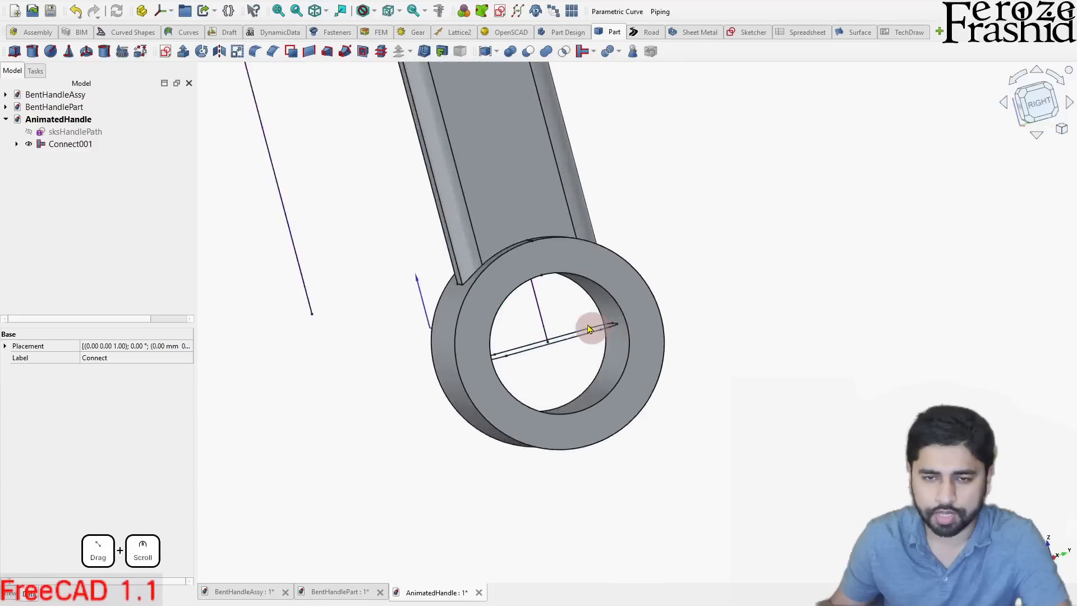
# - Hide the sksHandleCrossSection sketch and the leftover handle path curve showing inside the end ring
pyautogui.scroll(-2, 518, 252)
pyautogui.moveTo(512, 273); pyautogui.dragTo(511, 310, button='middle')
pyautogui.click(512, 330)
pyautogui.press('space')
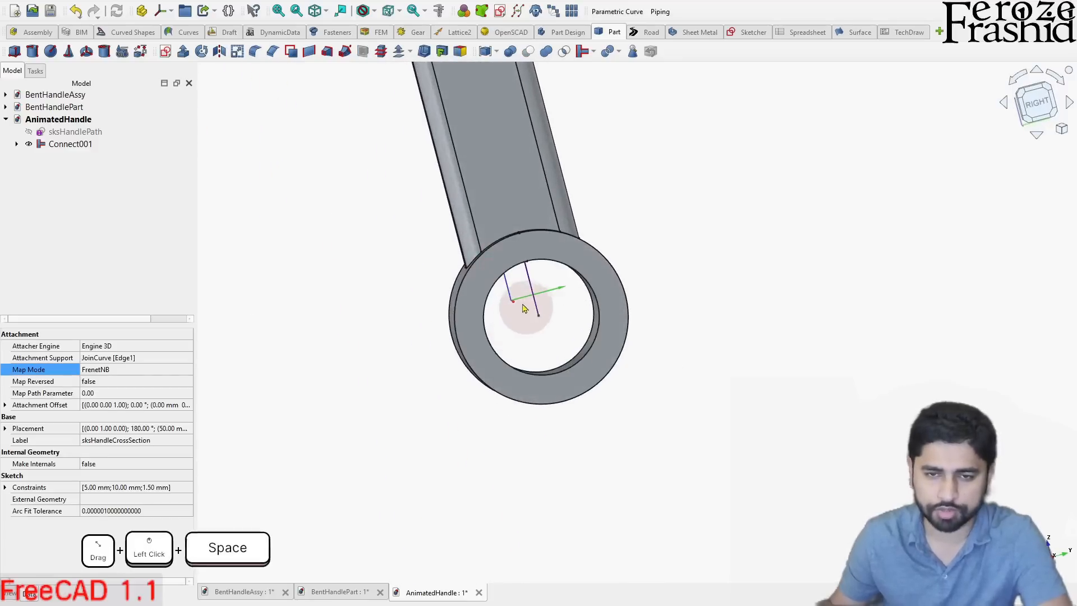
pyautogui.click(536, 308)
pyautogui.press('space')
pyautogui.moveTo(530, 297); pyautogui.dragTo(594, 322, button='middle')
pyautogui.scroll(-4, 668, 328)
pyautogui.scroll(-5, 594, 322)
pyautogui.moveTo(517, 306); pyautogui.dragTo(533, 257, button='middle')
pyautogui.scroll(3, 533, 257)
# - Rename the joined solid as HalfHandle
pyautogui.click(83, 149)
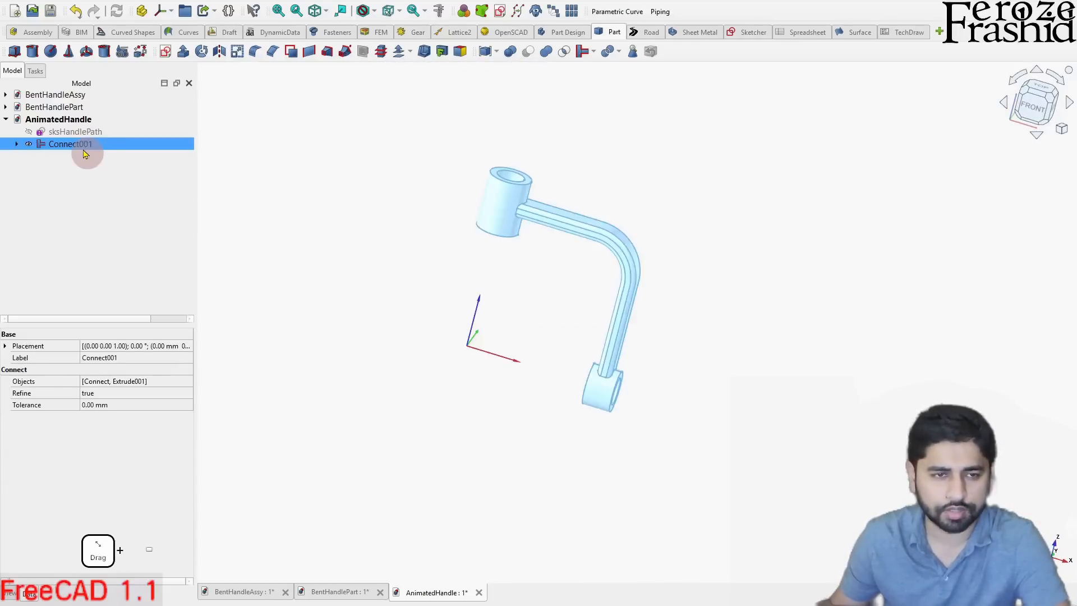
pyautogui.press('F2')
pyautogui.write('H')
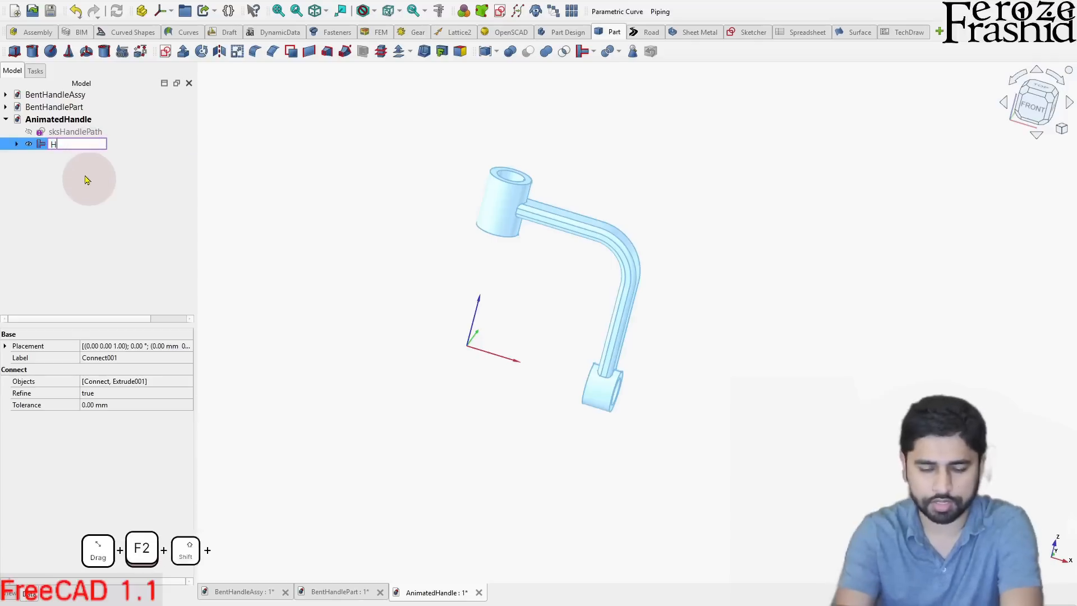
pyautogui.write('alfHand')
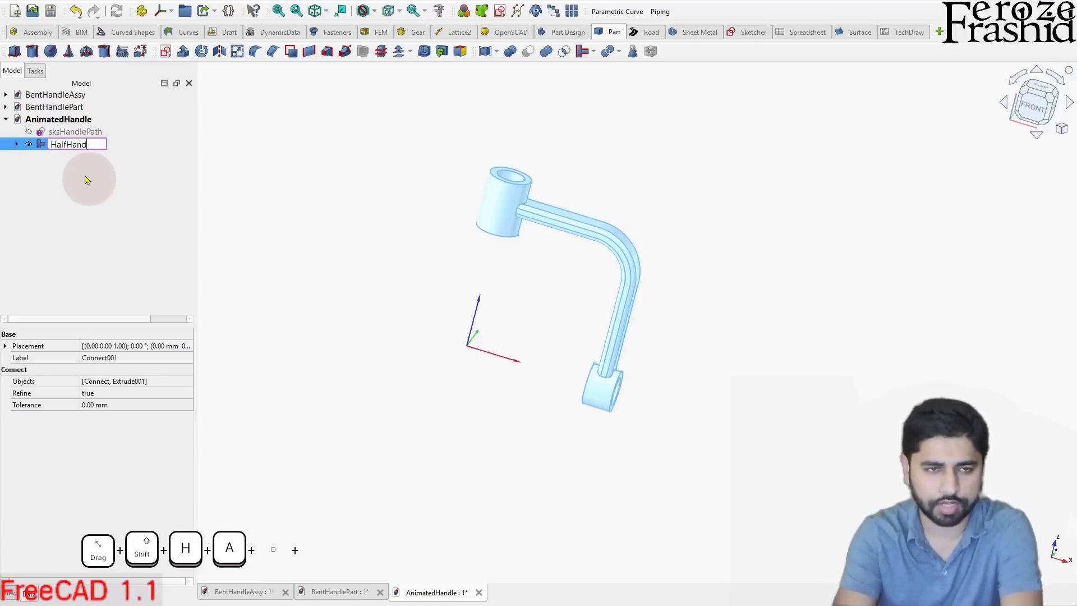
pyautogui.write('le')
pyautogui.press('Return')
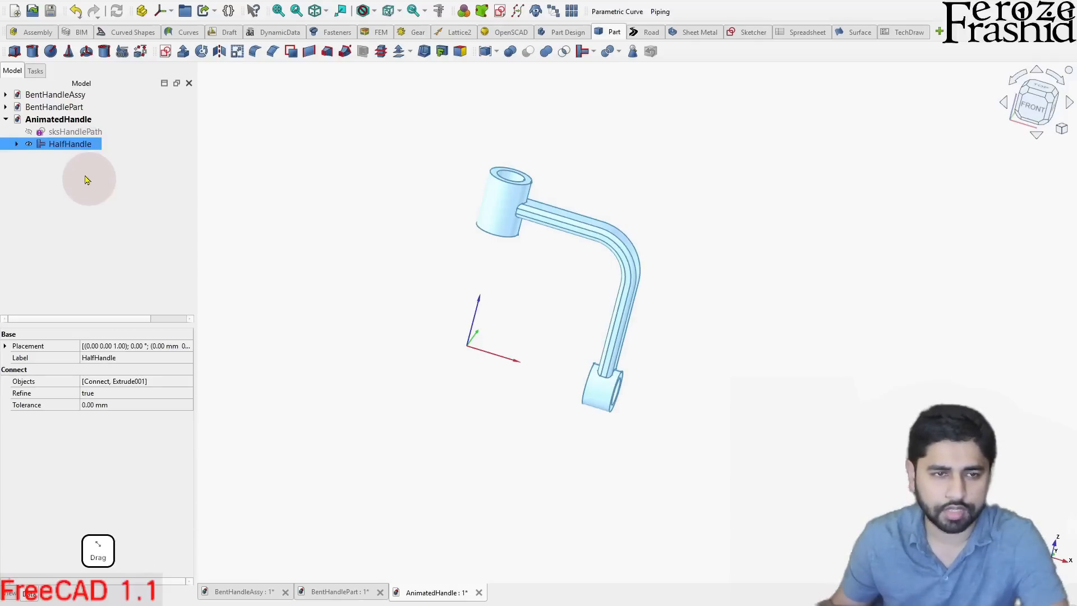
# - Mirror HalfHandle across the YZ plane with the base point at the origin
pyautogui.click(220, 52)
pyautogui.moveTo(471, 271); pyautogui.dragTo(441, 281)
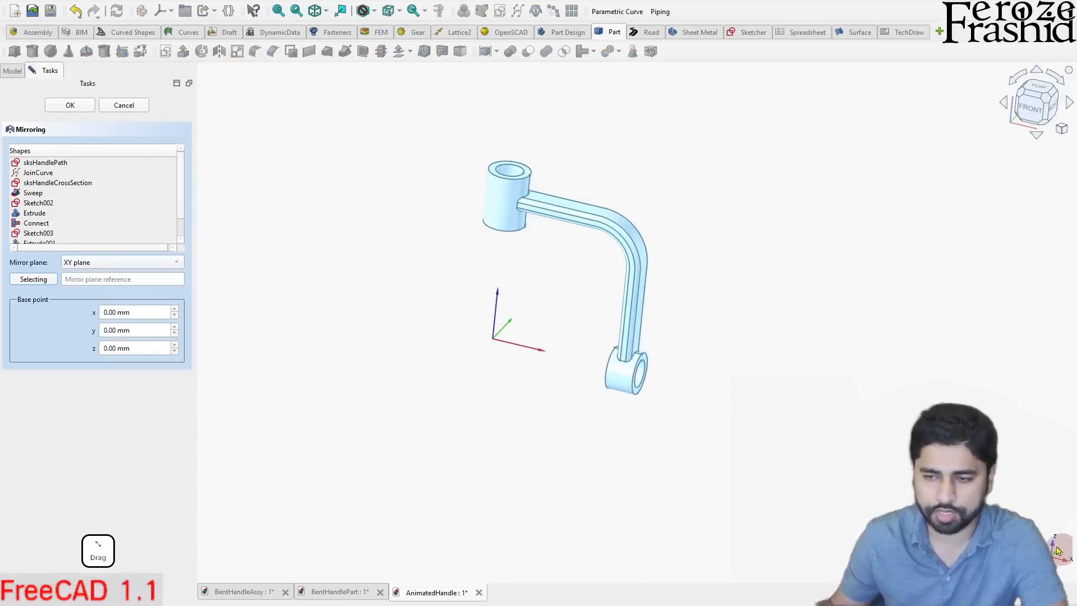
pyautogui.click(87, 264)
pyautogui.click(106, 291)
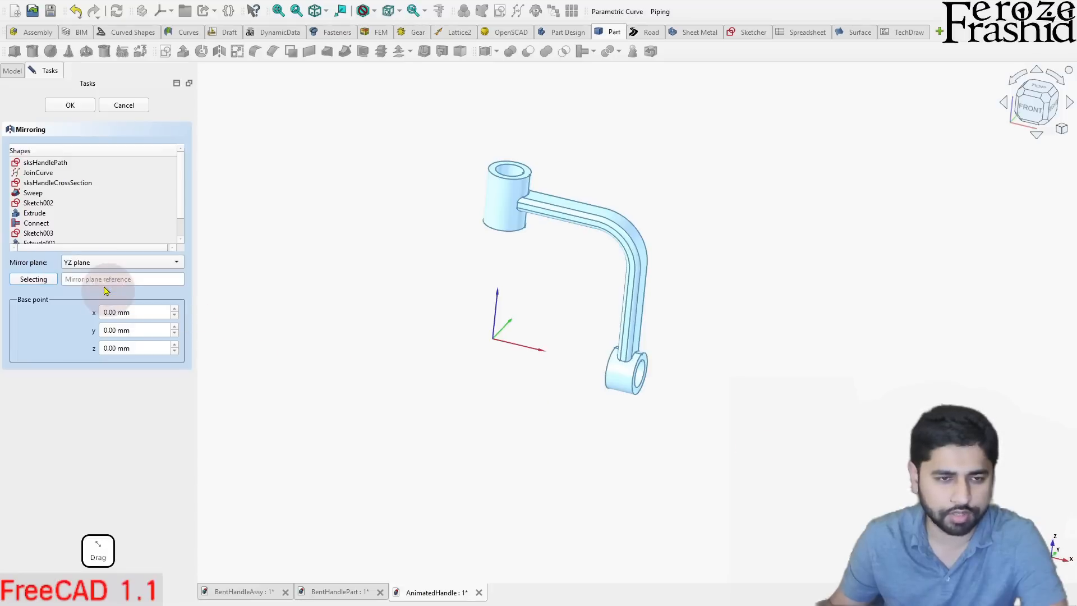
pyautogui.click(95, 191)
pyautogui.click(77, 106)
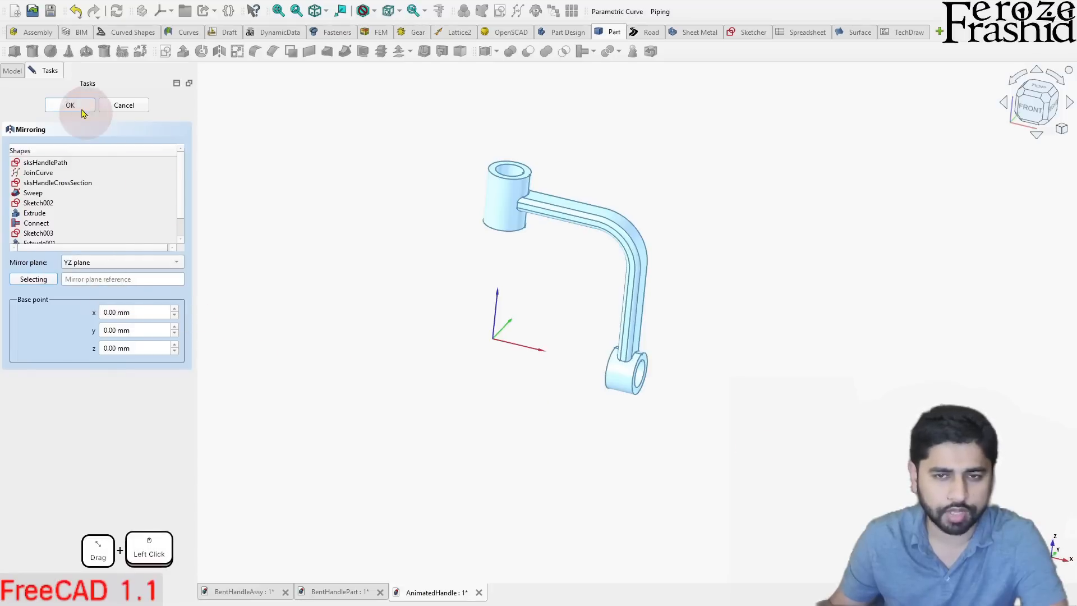
pyautogui.moveTo(544, 266); pyautogui.dragTo(469, 151)
pyautogui.scroll(3, 517, 218)
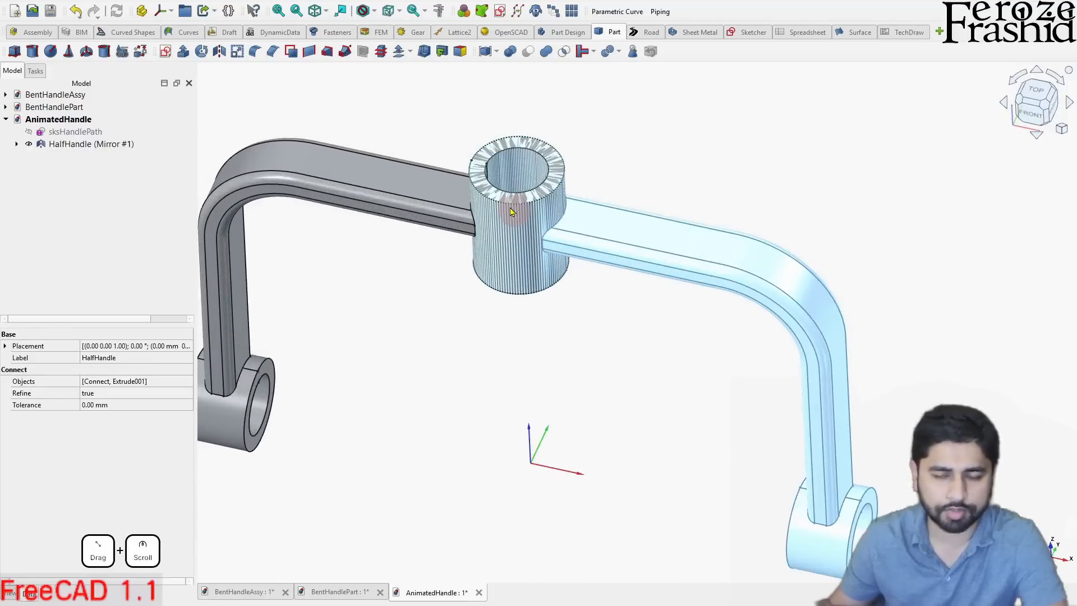
pyautogui.moveTo(511, 211)
pyautogui.mouseDown()
pyautogui.moveTo(521, 174)
pyautogui.moveTo(563, 174)
pyautogui.moveTo(510, 205)
pyautogui.mouseUp()
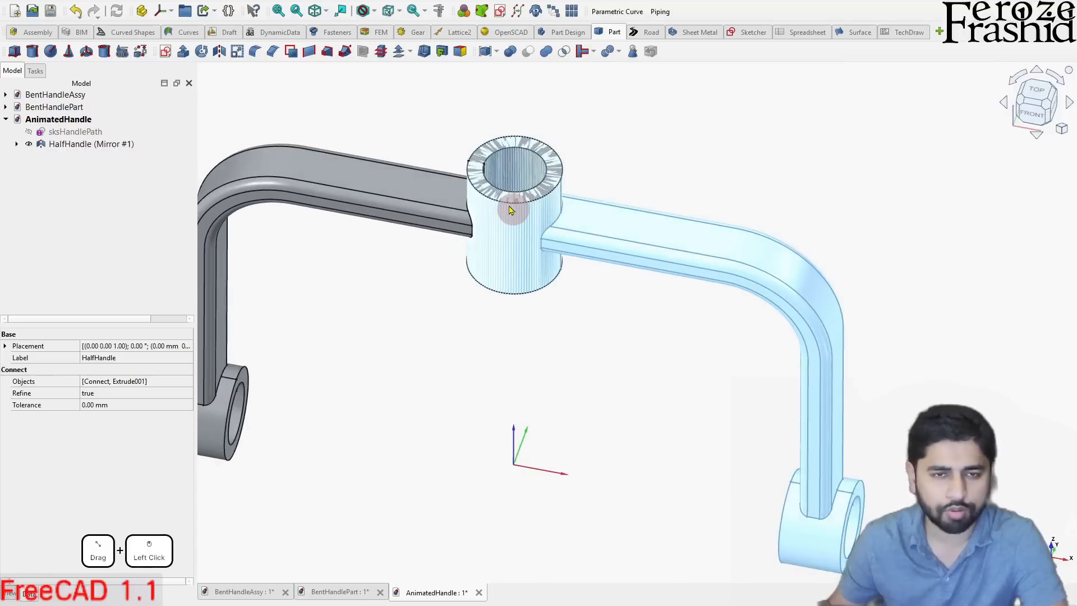
pyautogui.scroll(-3, 511, 212)
pyautogui.click(540, 312)
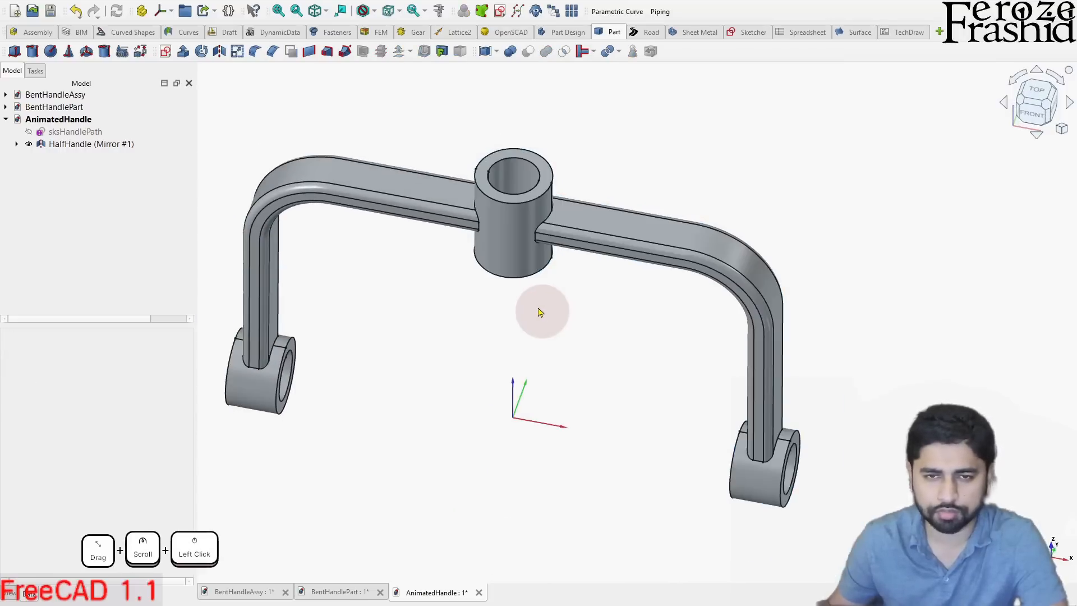
# - Fuse HalfHandle and its mirrored copy into a single solid with a boolean union
pyautogui.click(15, 147)
pyautogui.click(37, 156)
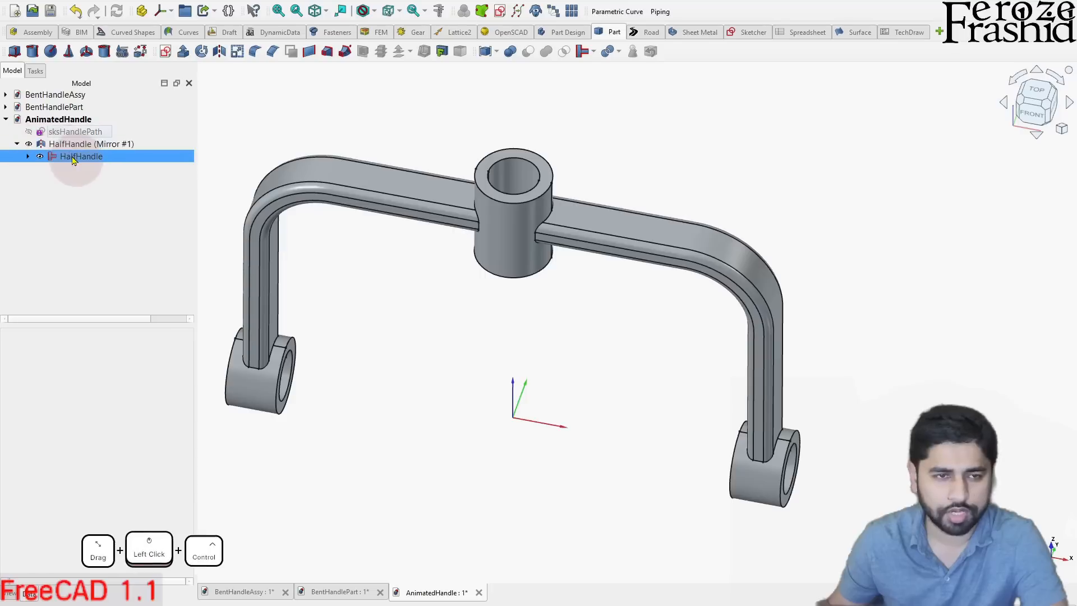
pyautogui.keyDown('ctrl'); pyautogui.click(112, 144); pyautogui.keyUp('ctrl')
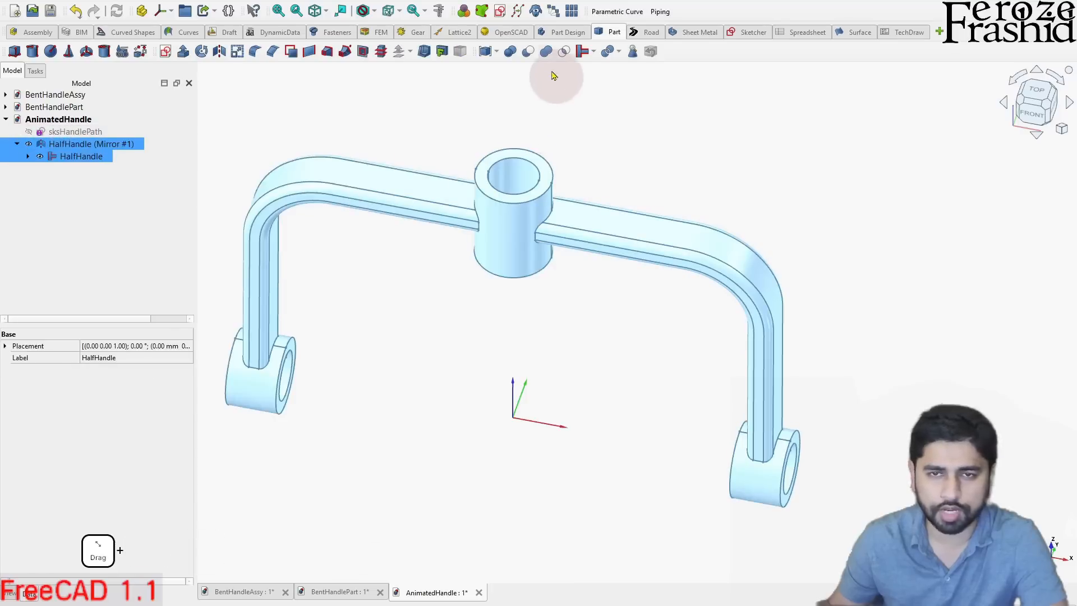
pyautogui.moveTo(542, 227); pyautogui.dragTo(618, 210)
pyautogui.scroll(4, 510, 197)
pyautogui.scroll(-3, 525, 202)
pyautogui.moveTo(556, 224); pyautogui.dragTo(470, 158)
pyautogui.scroll(-1, 482, 192)
pyautogui.click(71, 148)
pyautogui.scroll(-3, 419, 311)
pyautogui.moveTo(472, 319); pyautogui.dragTo(362, 337)
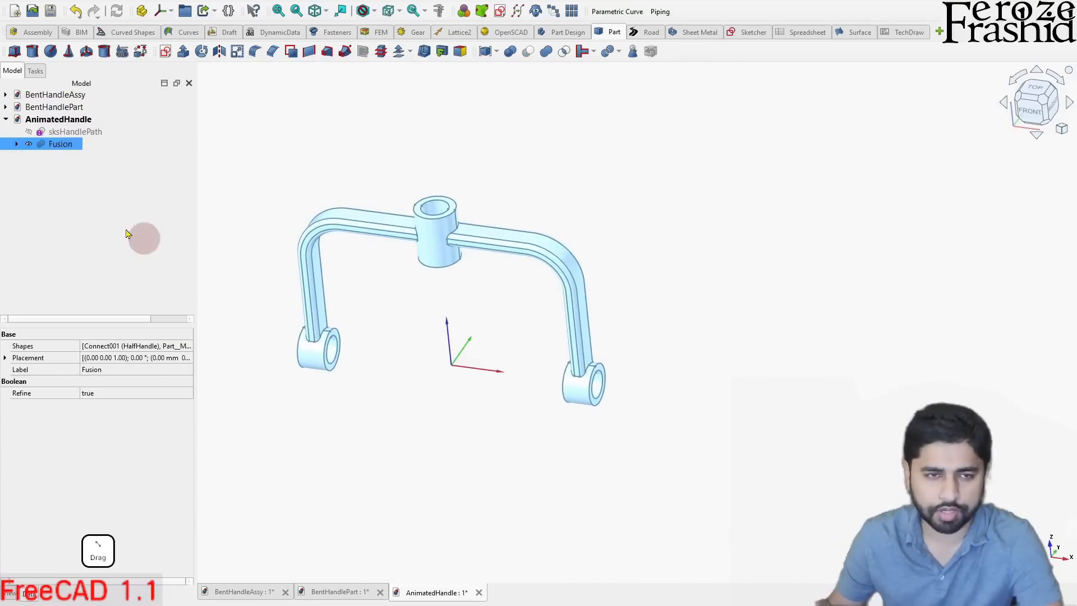
# - Check the reference handle in the BentHandleAssy document, then return to the AnimatedHandle document
pyautogui.click(56, 94)
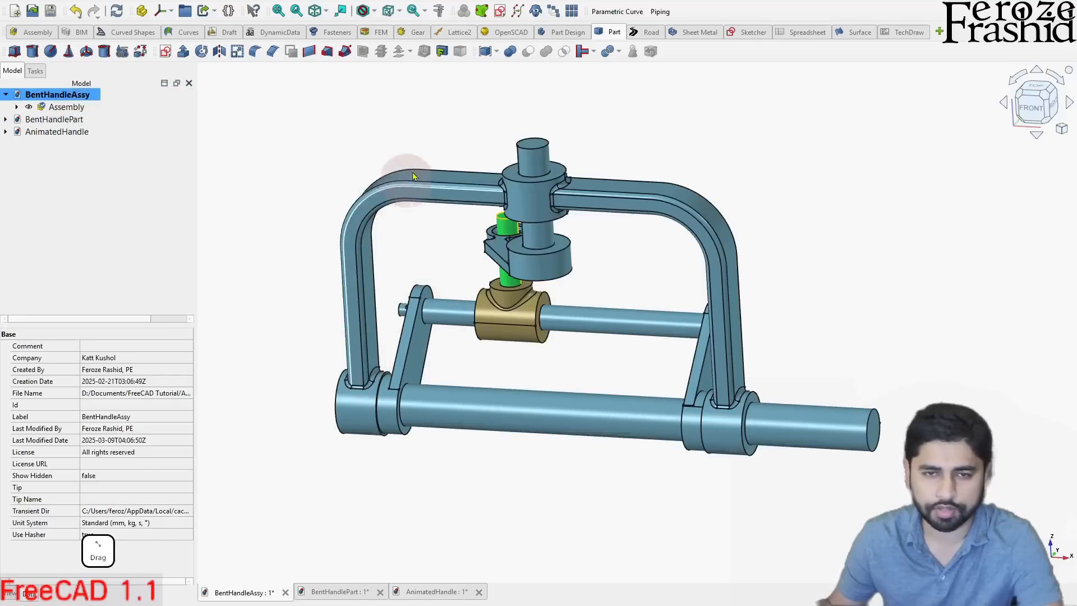
pyautogui.moveTo(658, 416); pyautogui.dragTo(621, 398)
pyautogui.click(56, 131)
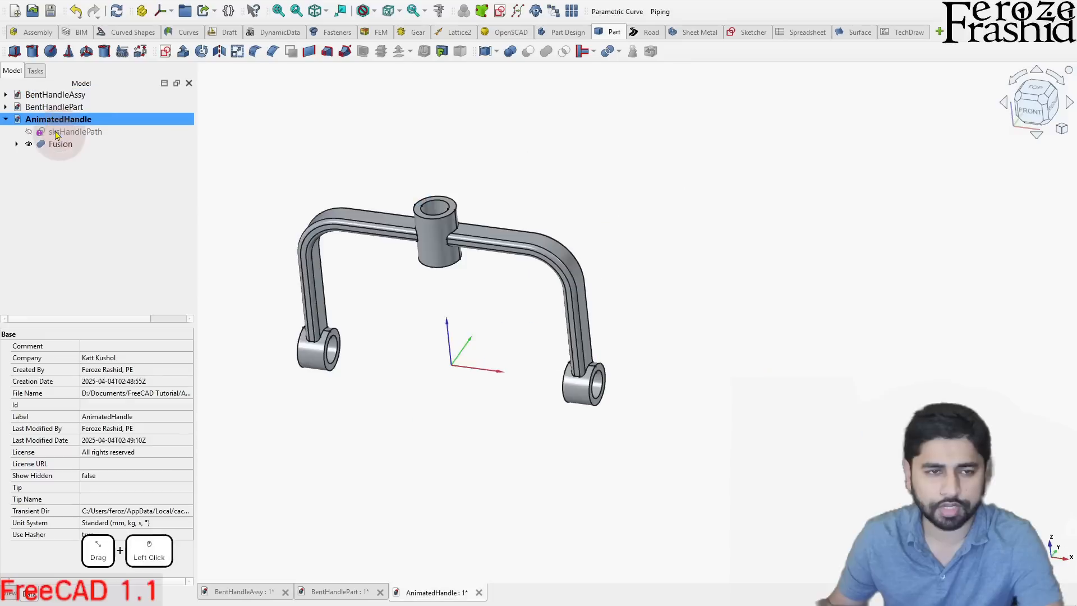
# - Fillet the edges of the fused solid where the arms meet the end rings and the central tube
pyautogui.scroll(2, 345, 308)
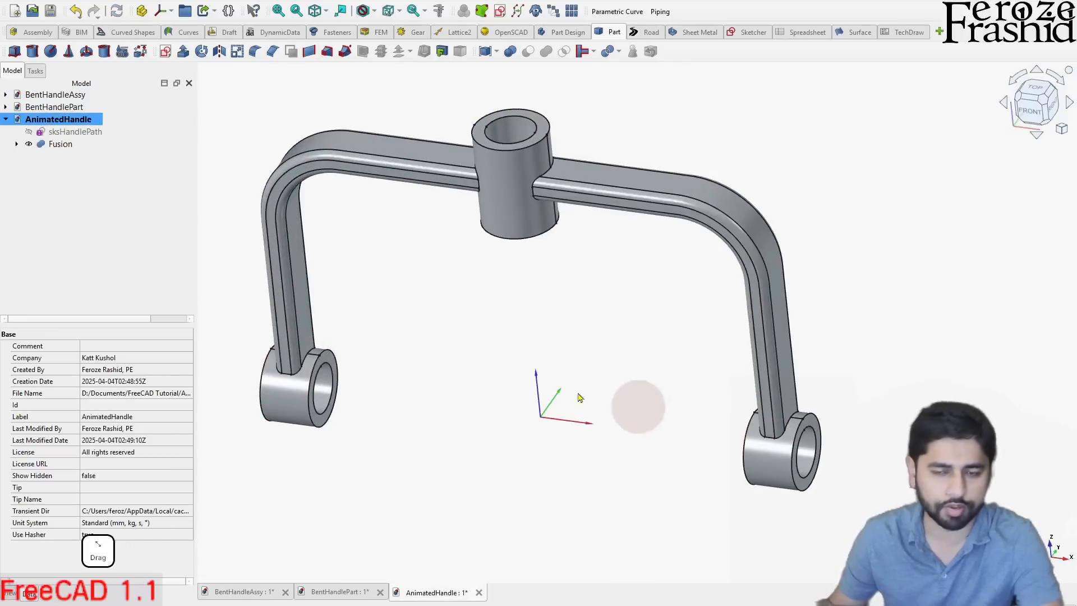
pyautogui.scroll(2, 294, 376)
pyautogui.keyDown('ctrl'); pyautogui.click(298, 378); pyautogui.keyUp('ctrl')
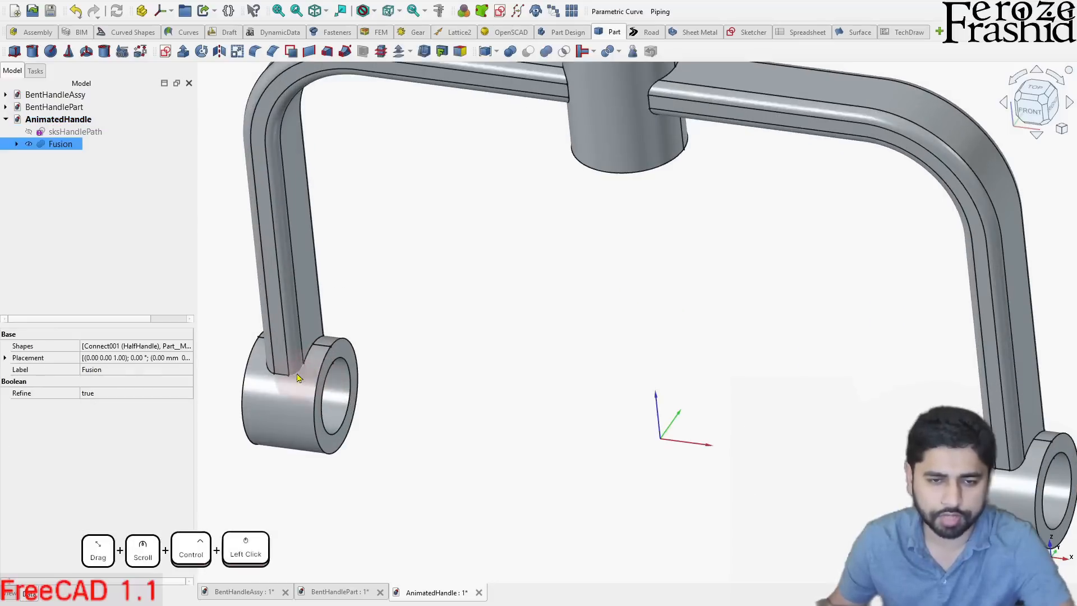
pyautogui.scroll(-3, 298, 378)
pyautogui.scroll(3, 481, 187)
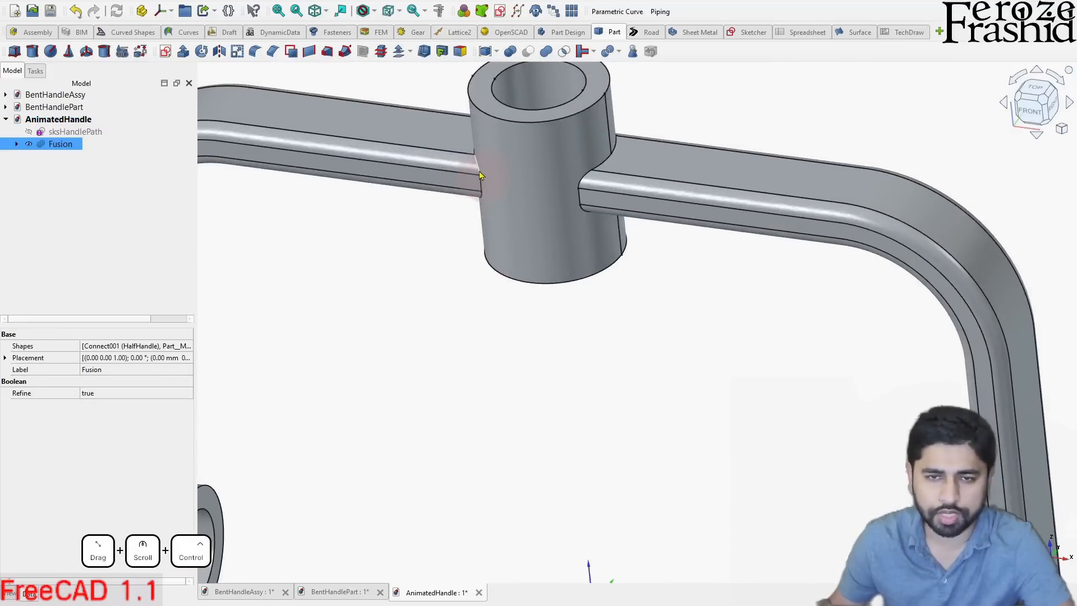
pyautogui.scroll(-3, 520, 254)
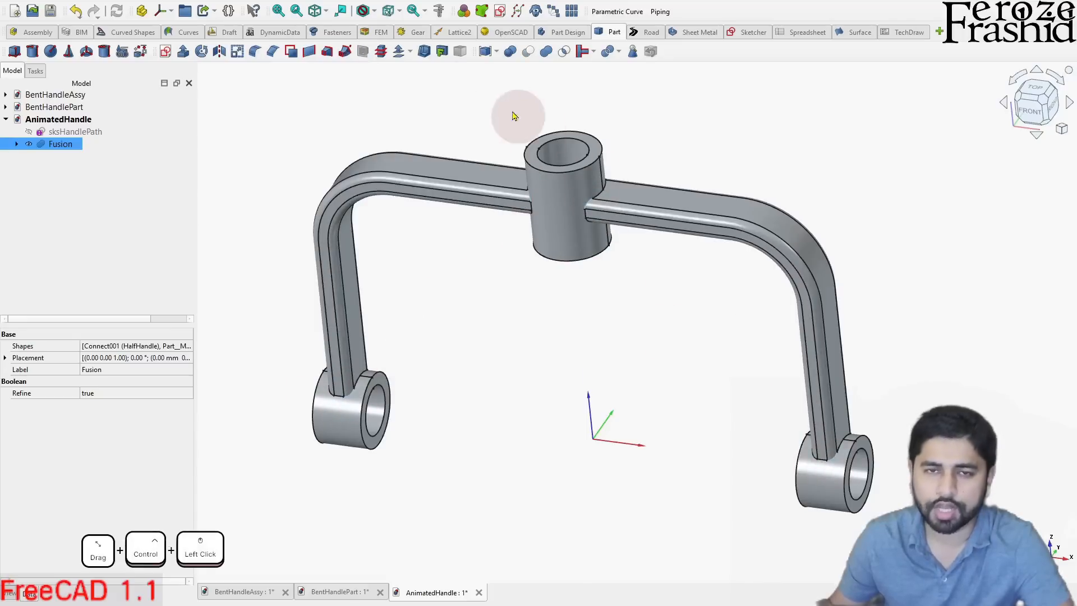
pyautogui.click(255, 51)
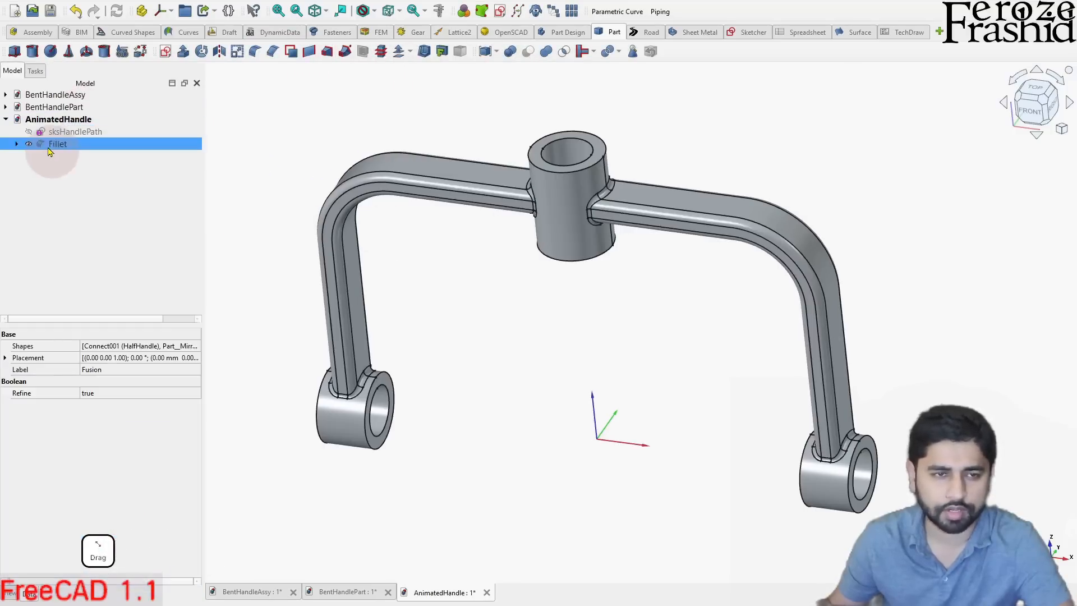
# - Rename the filleted solid as Handle and clear the selection
pyautogui.click(49, 147)
pyautogui.press('F2')
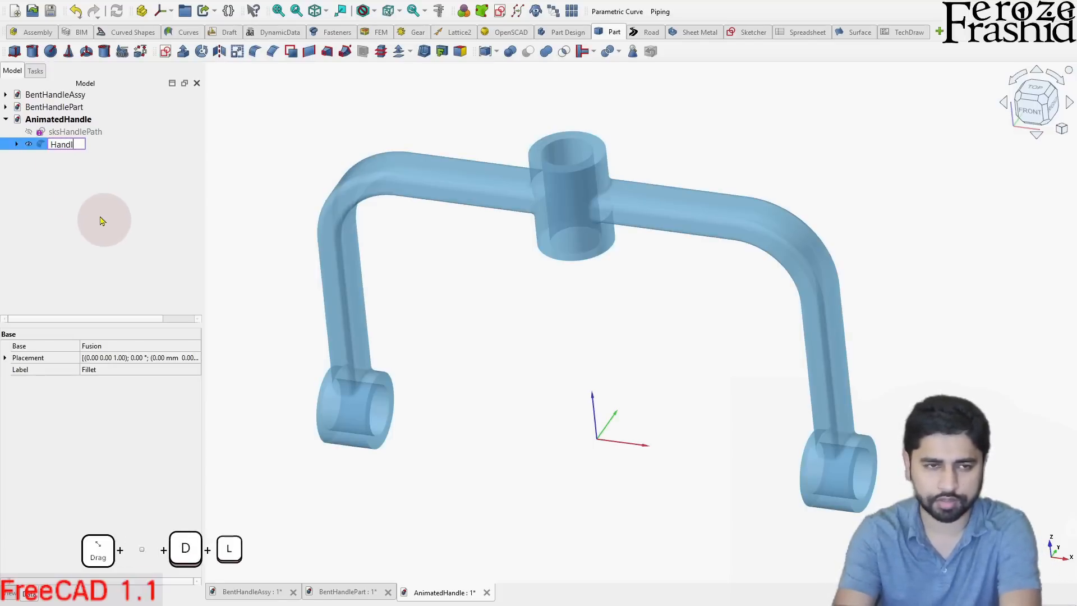
pyautogui.press('Return')
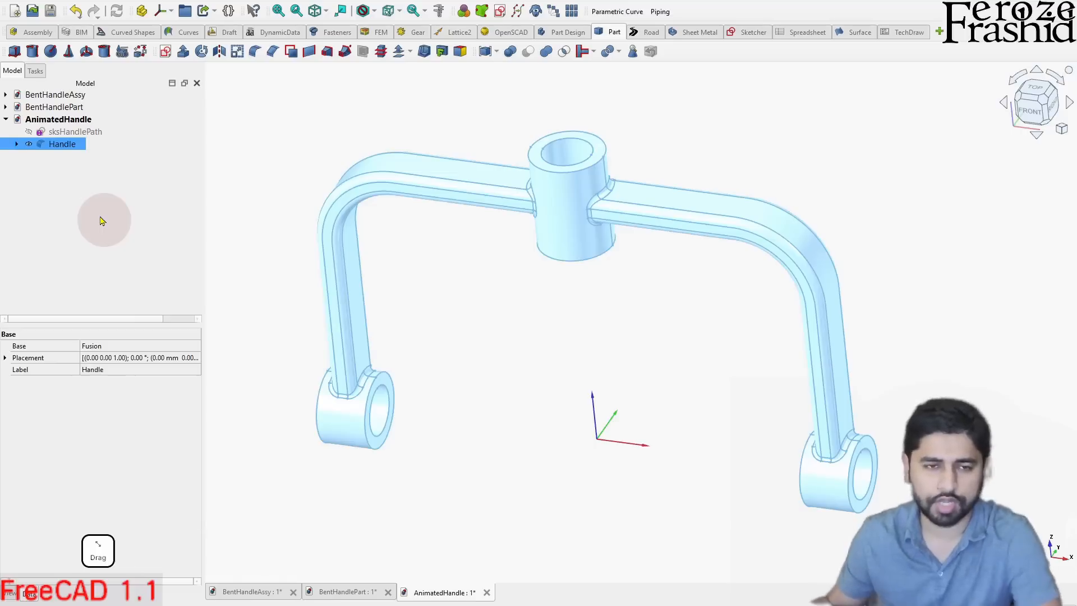
pyautogui.click(99, 218)
pyautogui.click(54, 148)
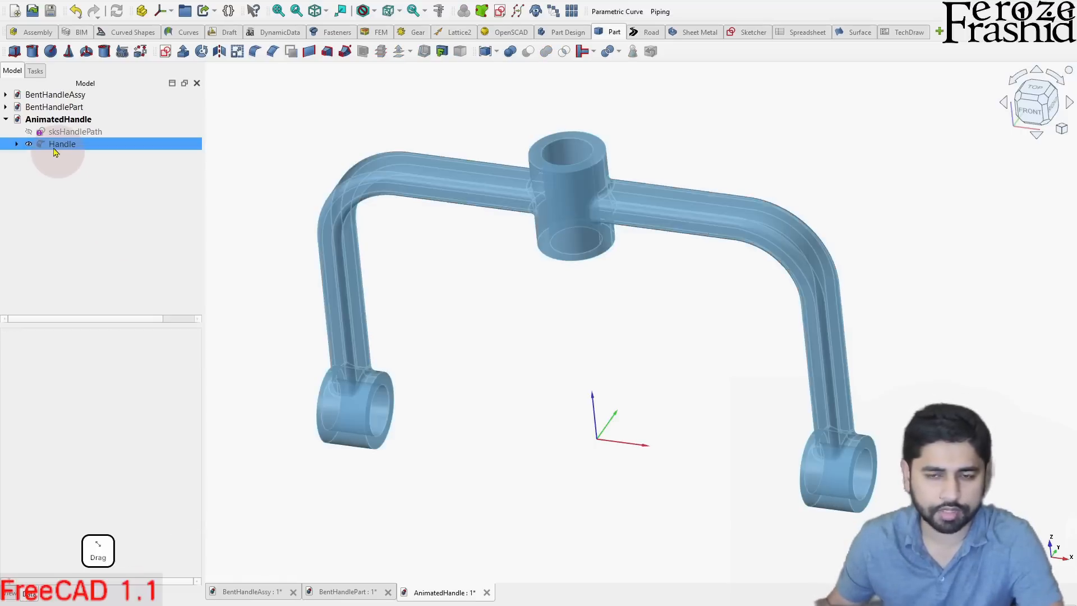
# - Examine the finished handle and compare it with the one in the BentHandleAssy assembly
pyautogui.moveTo(457, 367); pyautogui.dragTo(362, 317, button='middle')
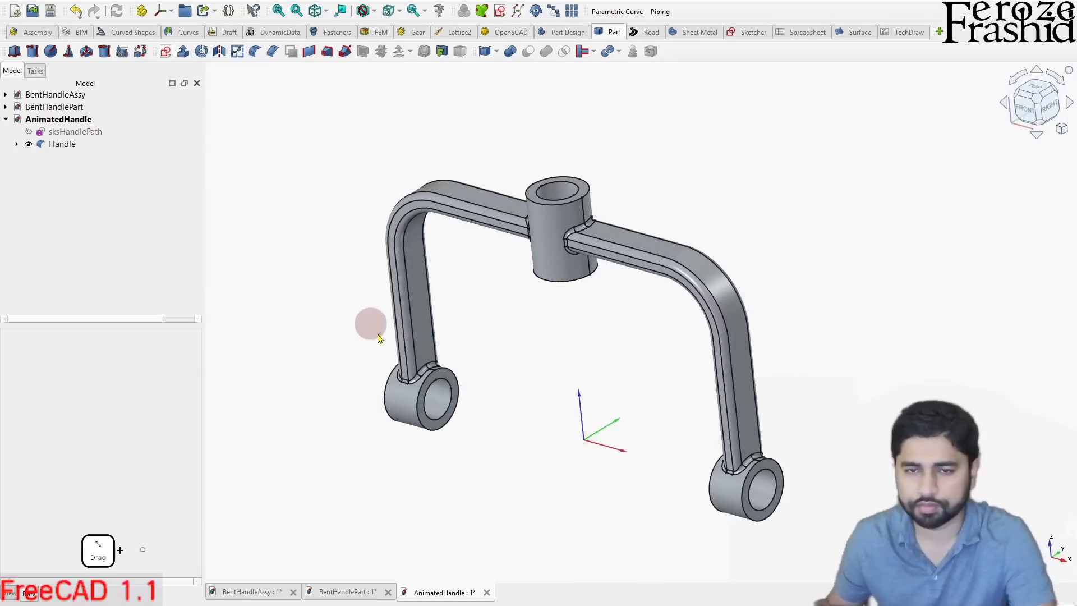
pyautogui.scroll(2, 458, 398)
pyautogui.scroll(-1, 454, 396)
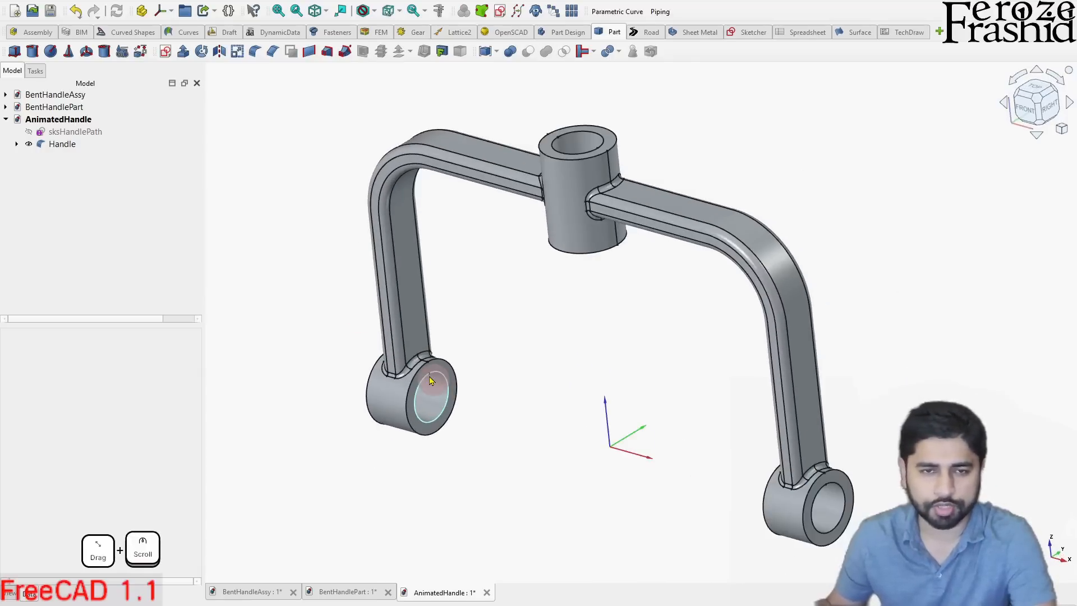
pyautogui.click(57, 94)
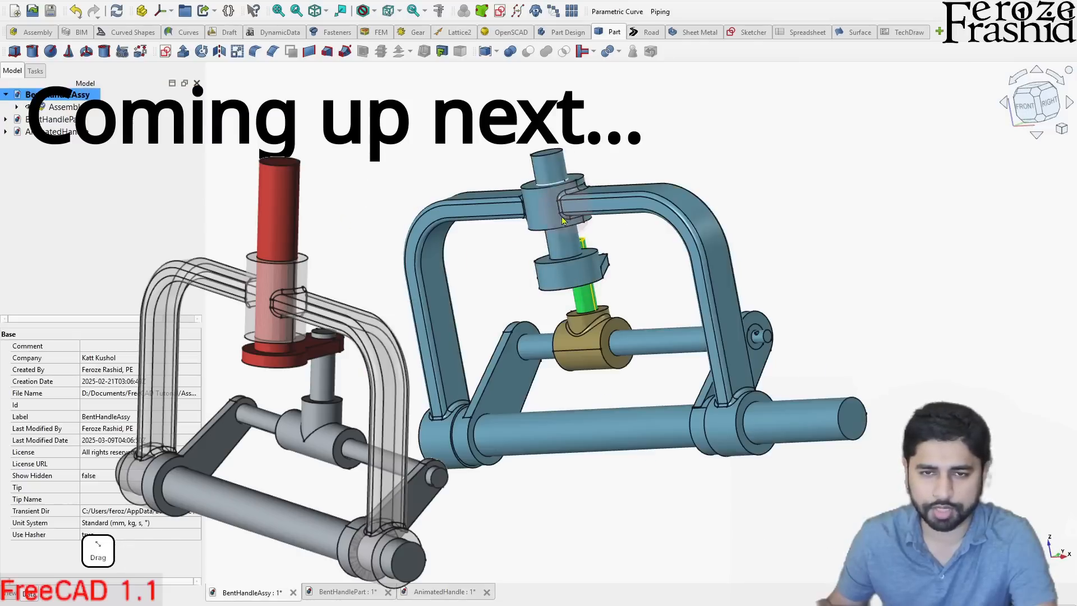
pyautogui.moveTo(590, 276)
pyautogui.mouseDown(button='middle')
pyautogui.moveTo(545, 293)
pyautogui.moveTo(573, 269)
pyautogui.mouseUp(button='middle')
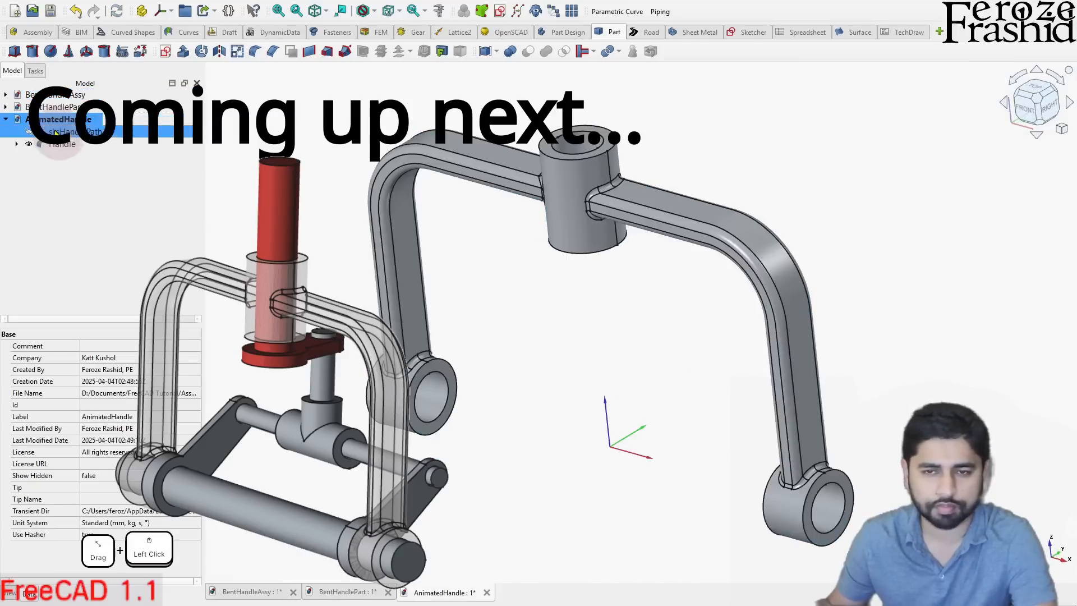
pyautogui.click(54, 131)
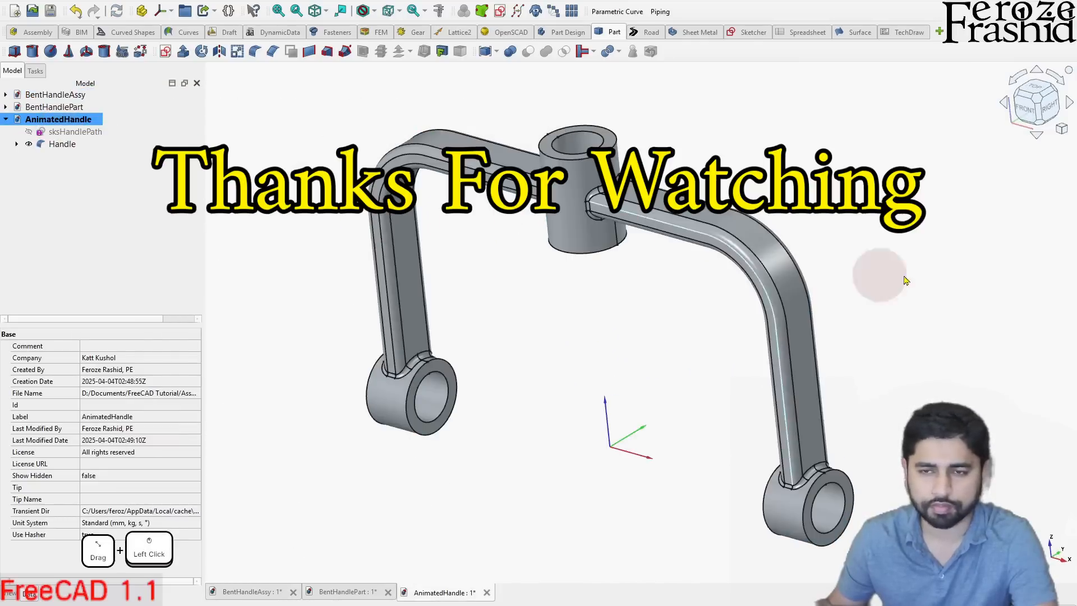